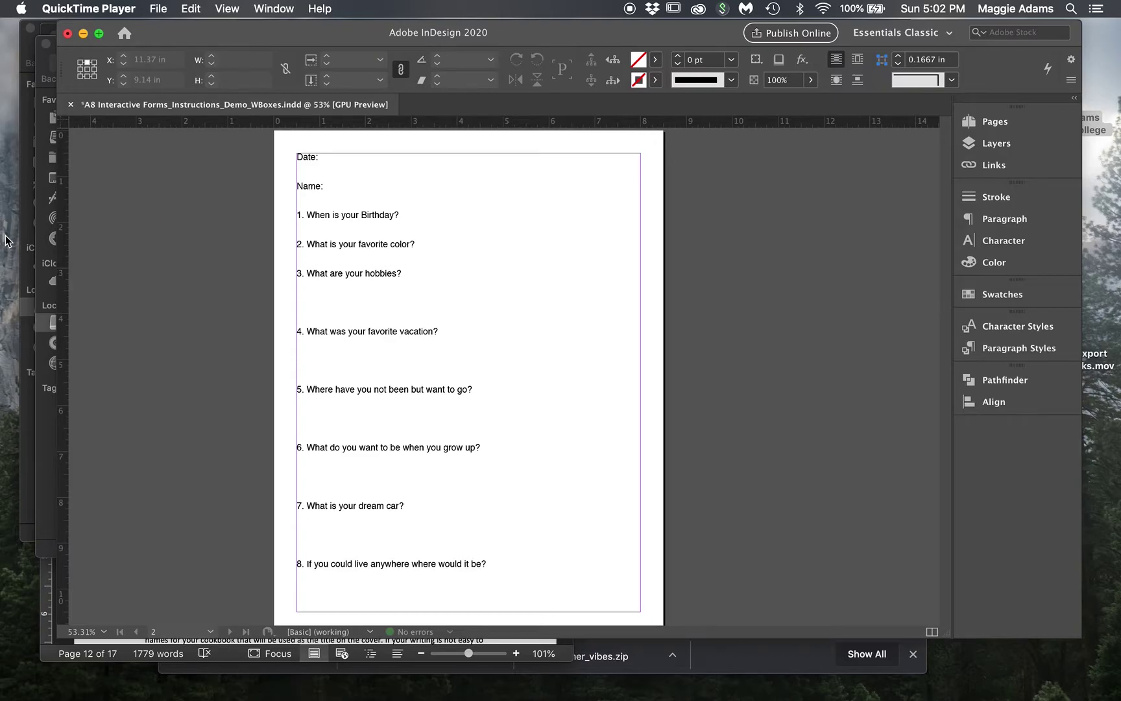
# - Bring the InDesign window with the Date, Name and eight-question page to the front
pyautogui.click(202, 35)
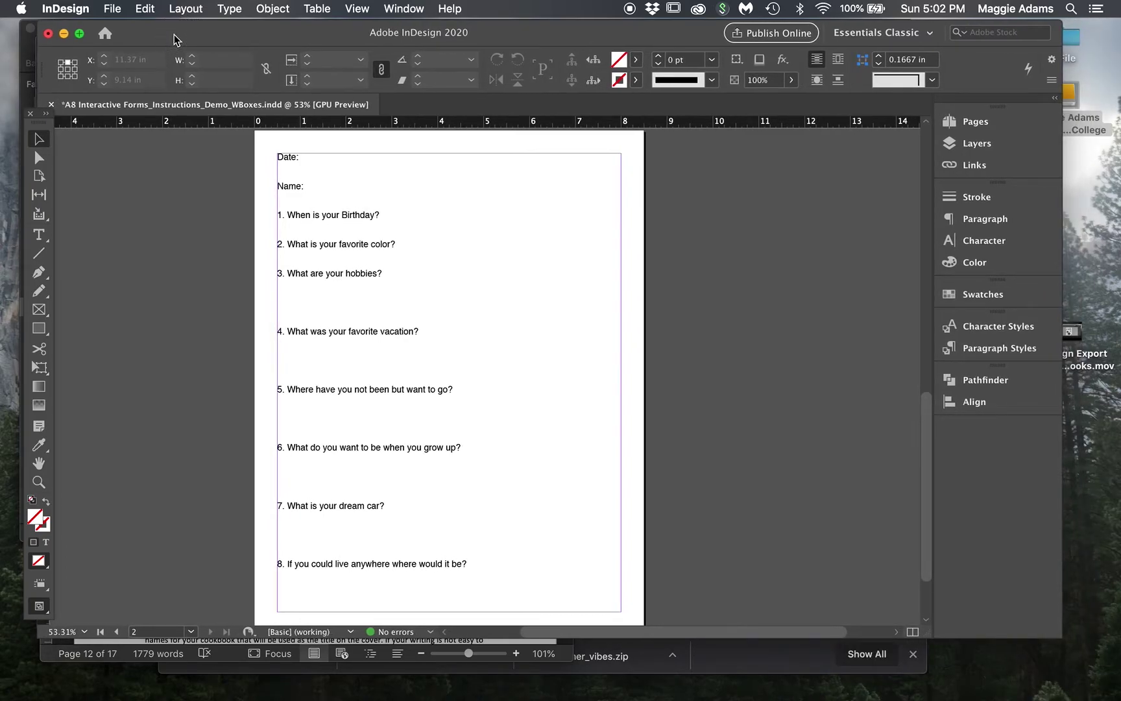
# - Open the Articles panel and the Interactive > Buttons and Forms panel
pyautogui.click(415, 8)
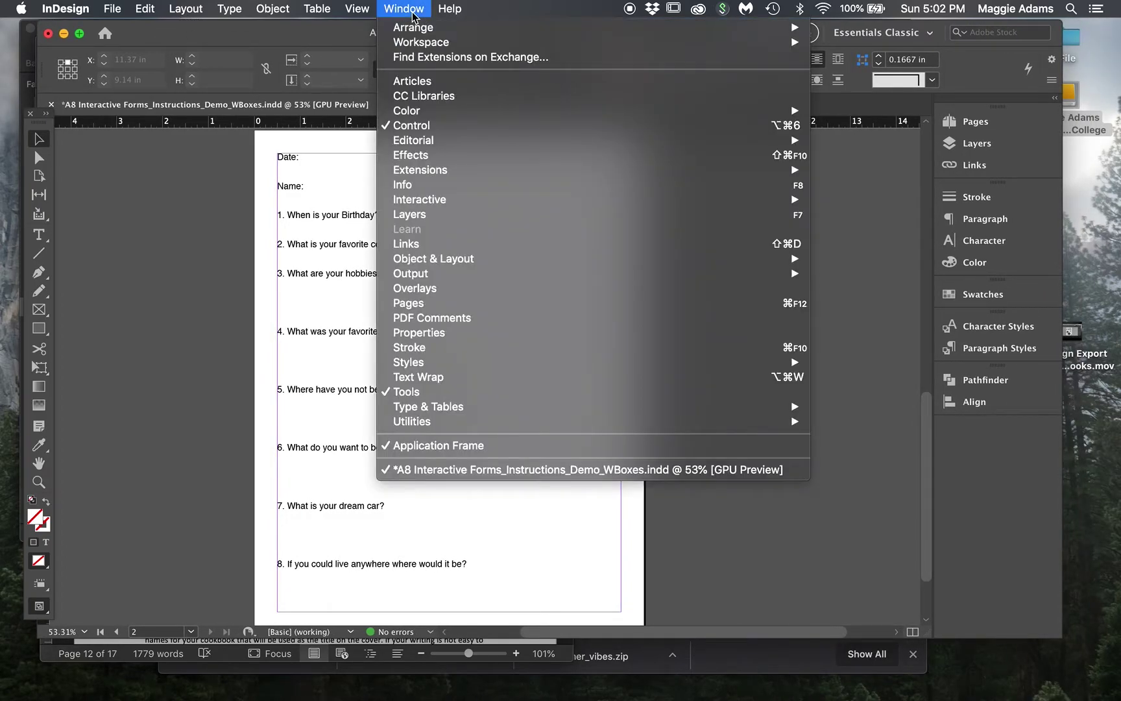
pyautogui.click(417, 80)
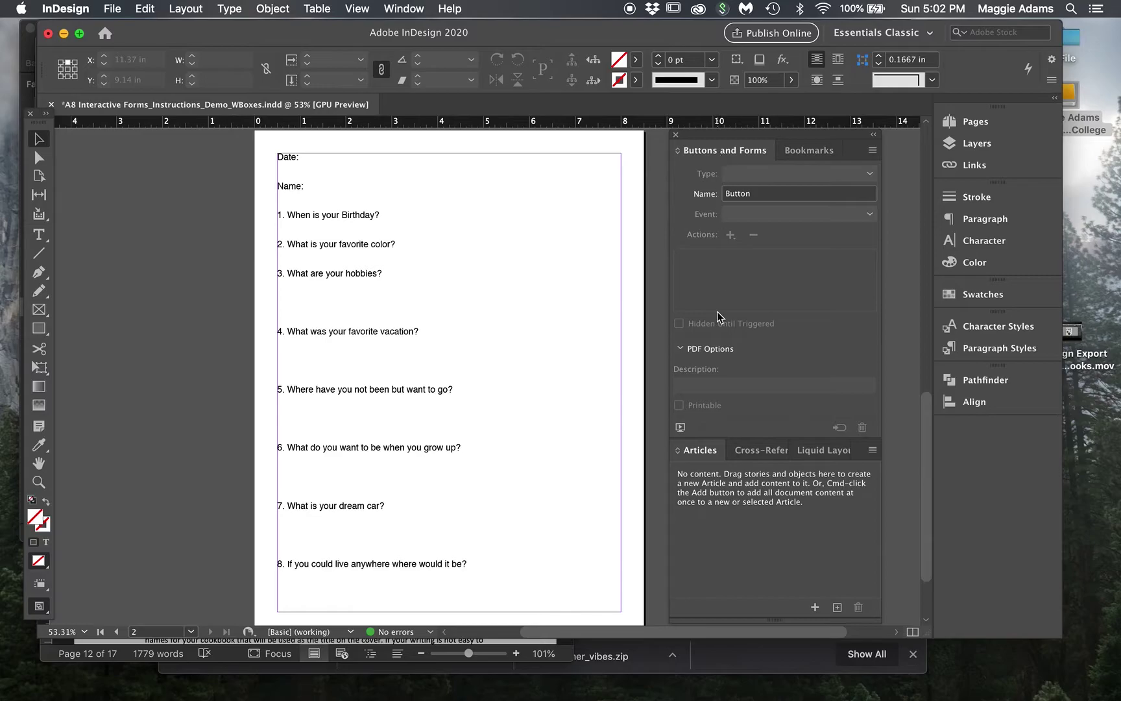
pyautogui.click(388, 9)
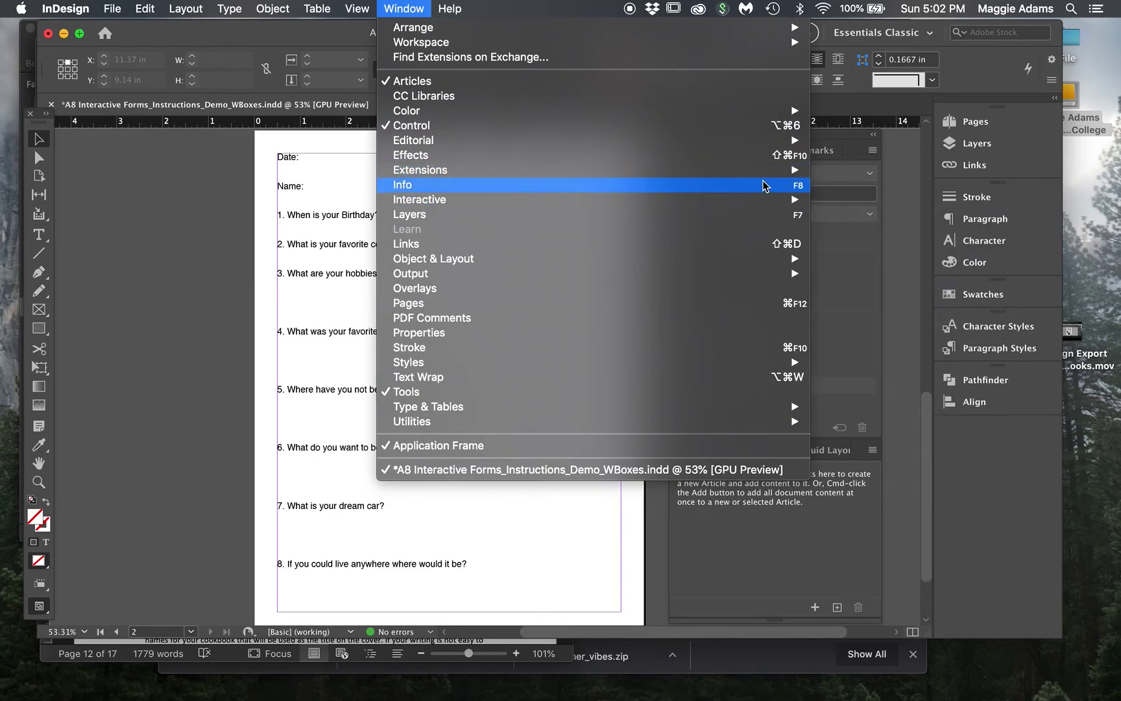
pyautogui.moveTo(756, 200)
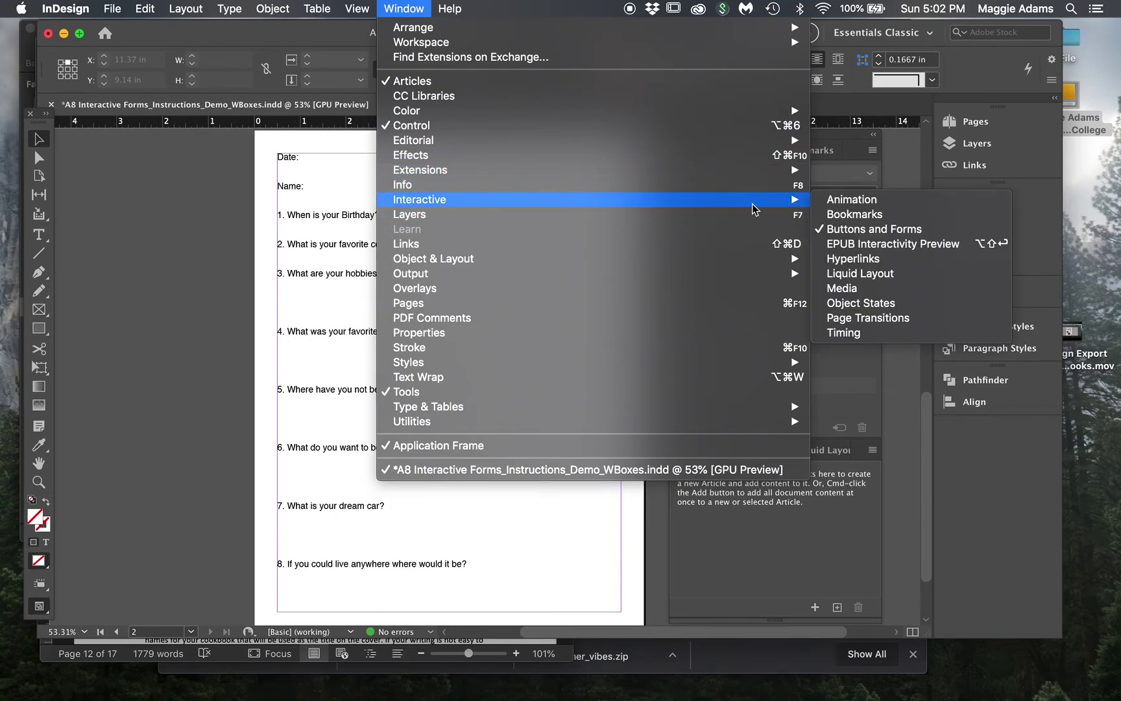
pyautogui.click(897, 235)
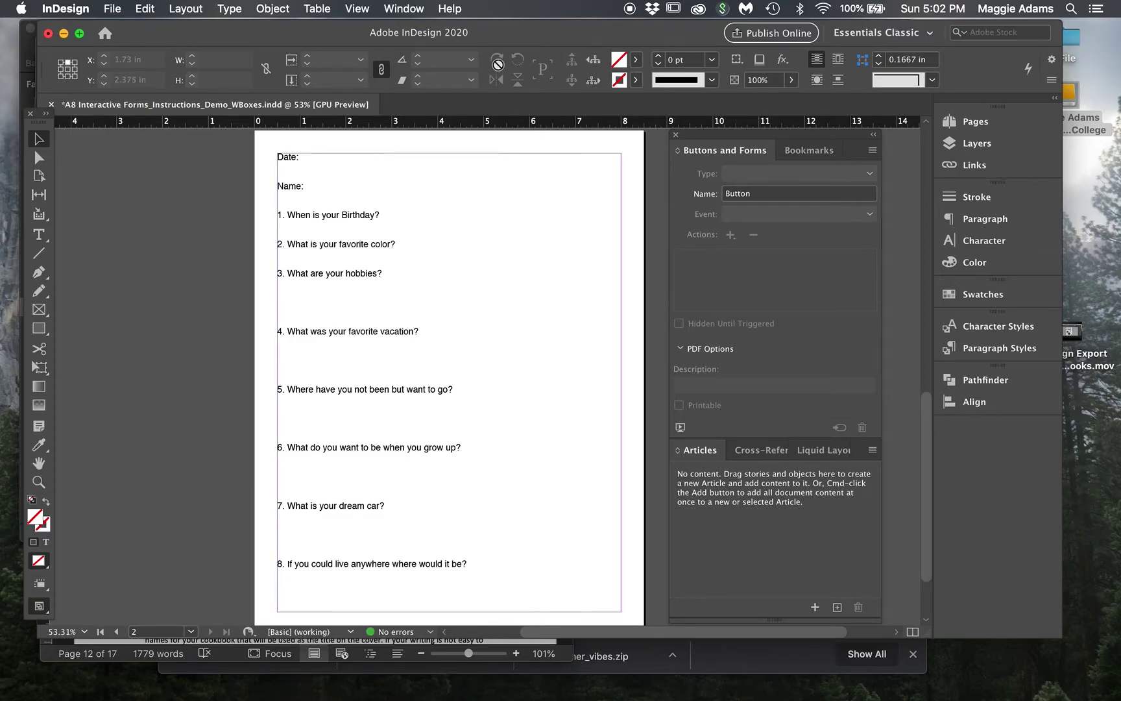
# - Nudge the document window and the Buttons and Forms panel to the right
pyautogui.moveTo(505, 32); pyautogui.dragTo(537, 32)
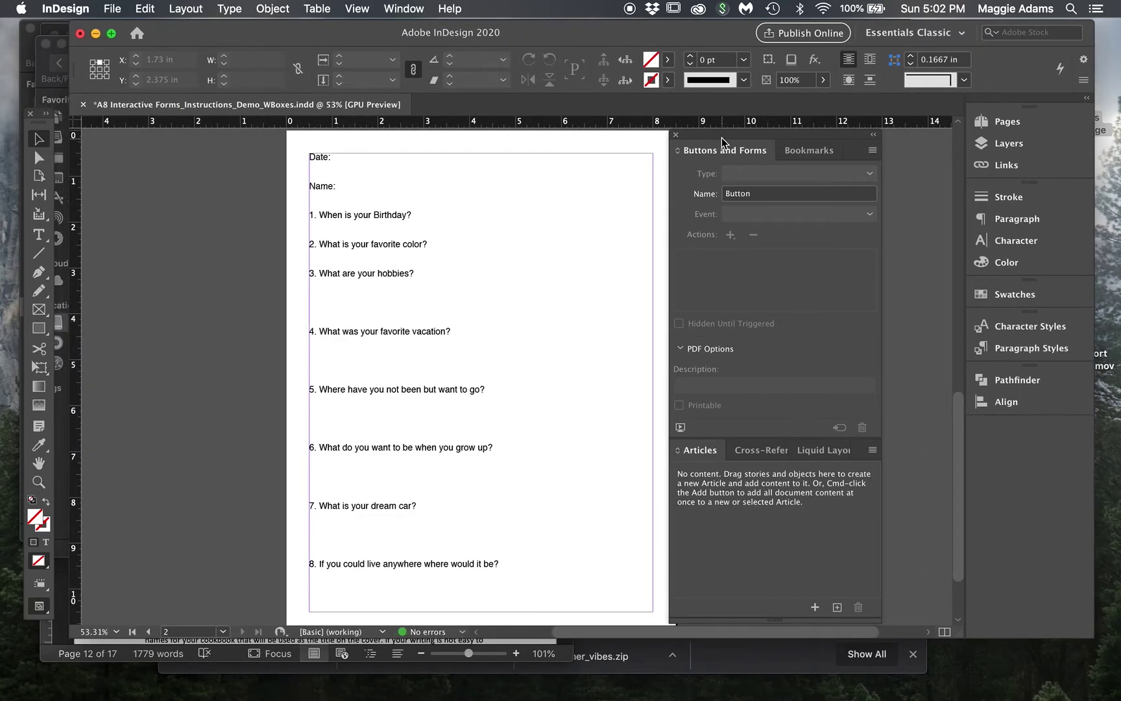
pyautogui.moveTo(721, 137); pyautogui.dragTo(757, 140)
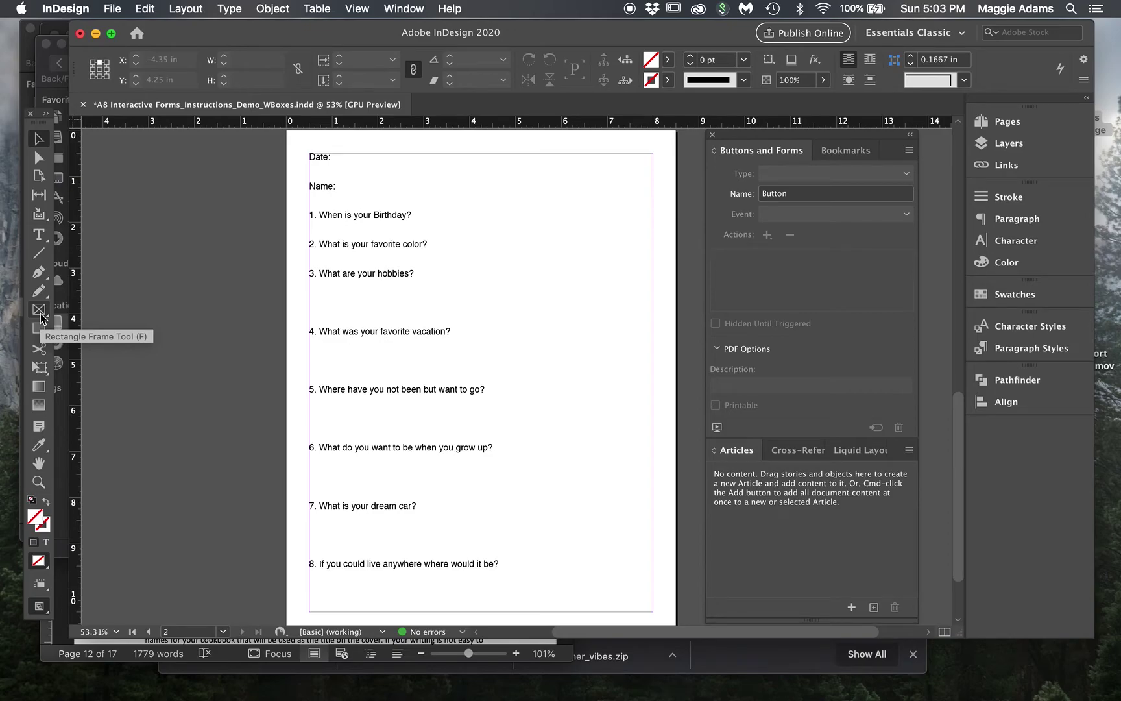
pyautogui.click(342, 170)
pyautogui.doubleClick(342, 170)
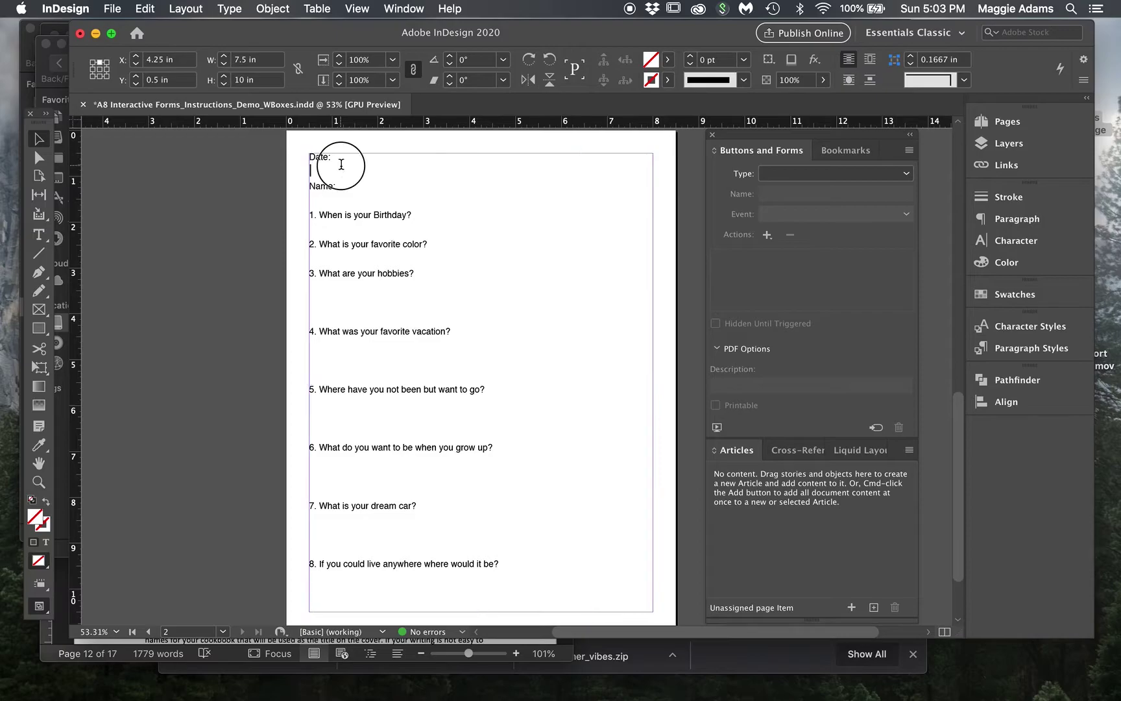
pyautogui.click(309, 184)
pyautogui.press('Delete')
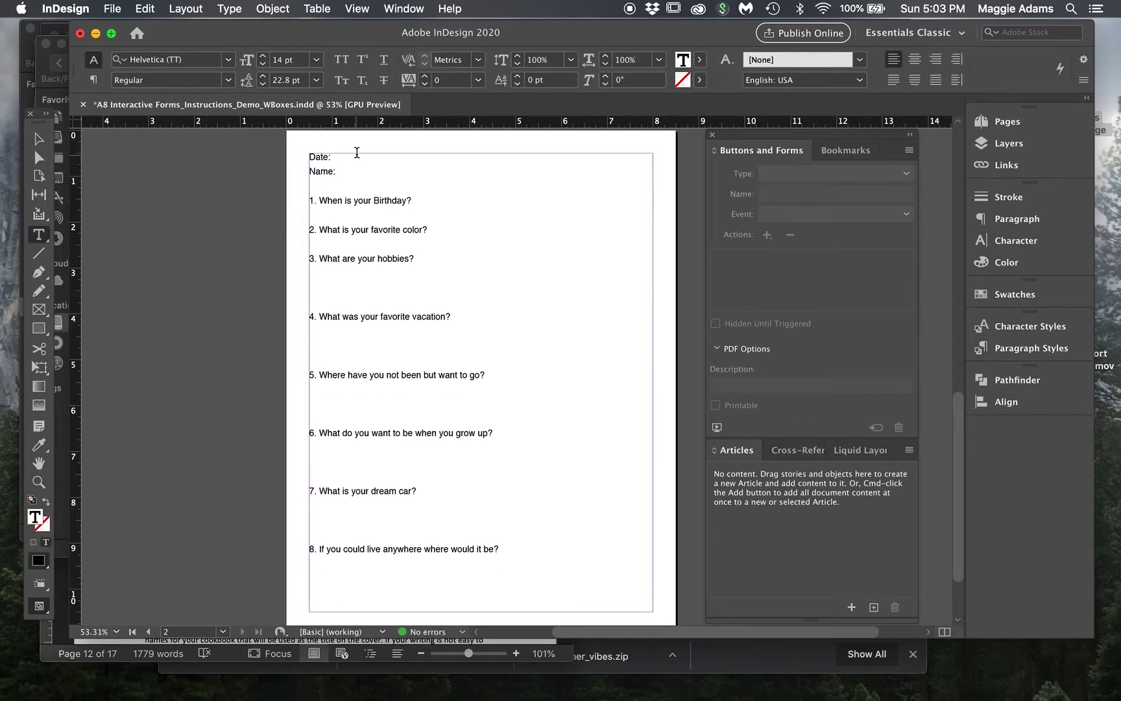
pyautogui.press('Return')
pyautogui.press('BackSpace')
pyautogui.press('BackSpace')
pyautogui.press('Tab')
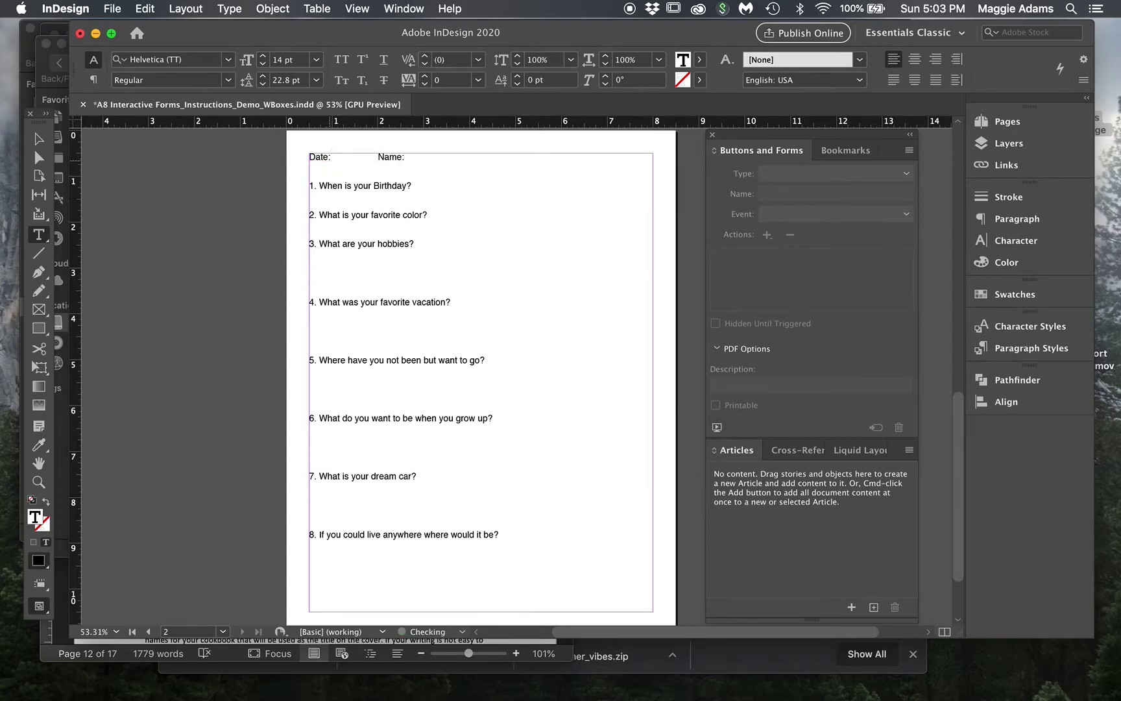
pyautogui.press('Tab')
pyautogui.press('Return')
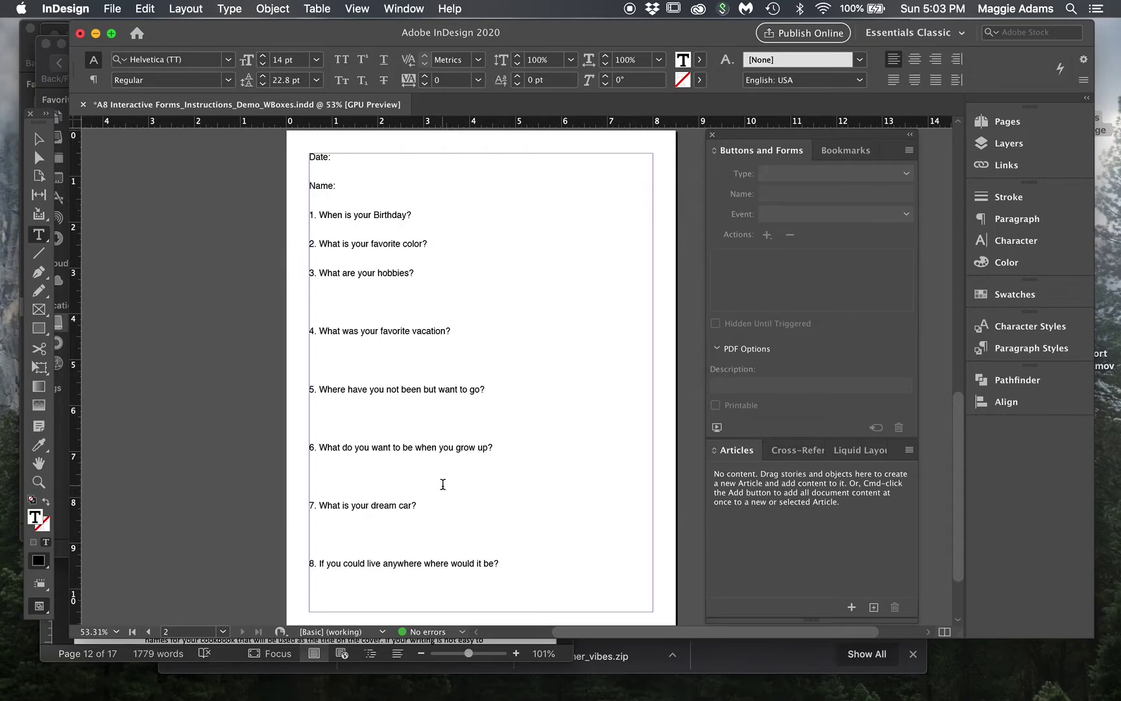
pyautogui.click(421, 504)
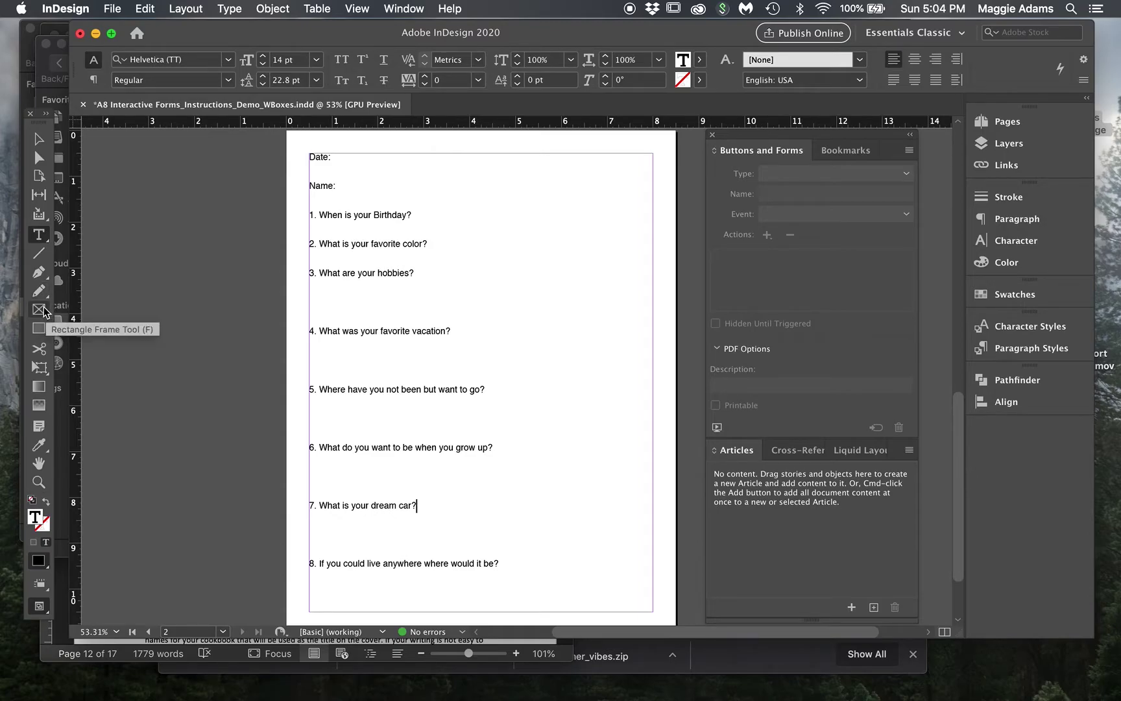
# - Draw empty rectangle frames beside Date: and Name:, widening the Name frame
pyautogui.click(43, 311)
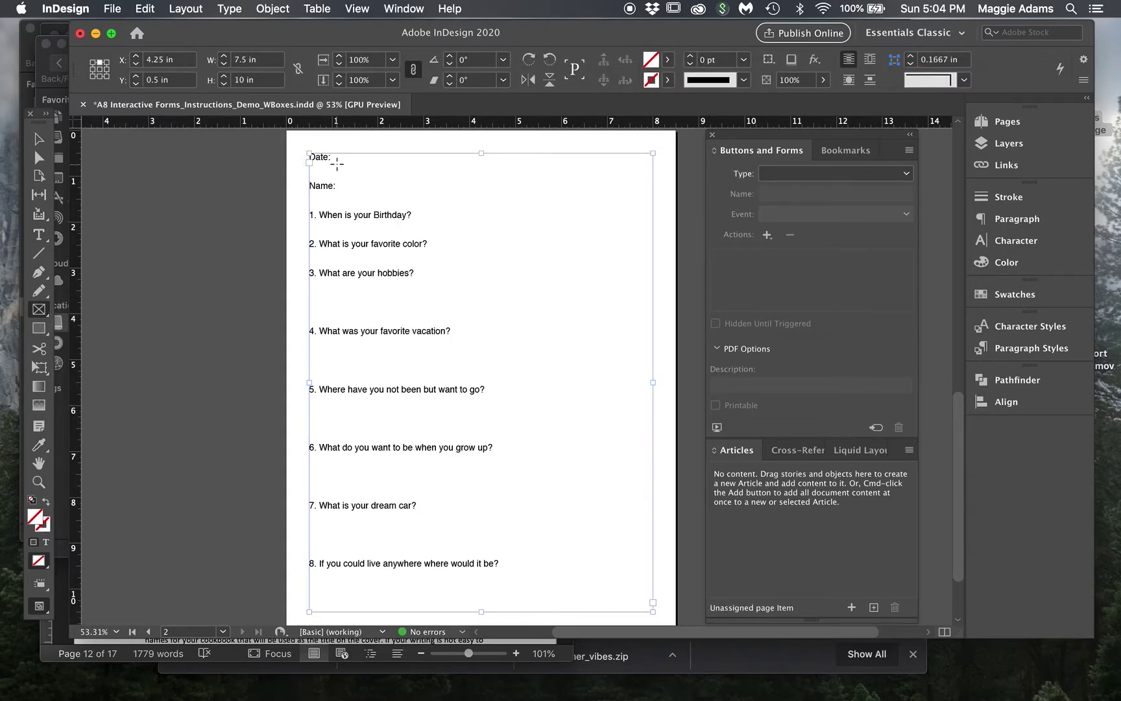
pyautogui.moveTo(332, 153); pyautogui.dragTo(542, 185)
pyautogui.press('v')
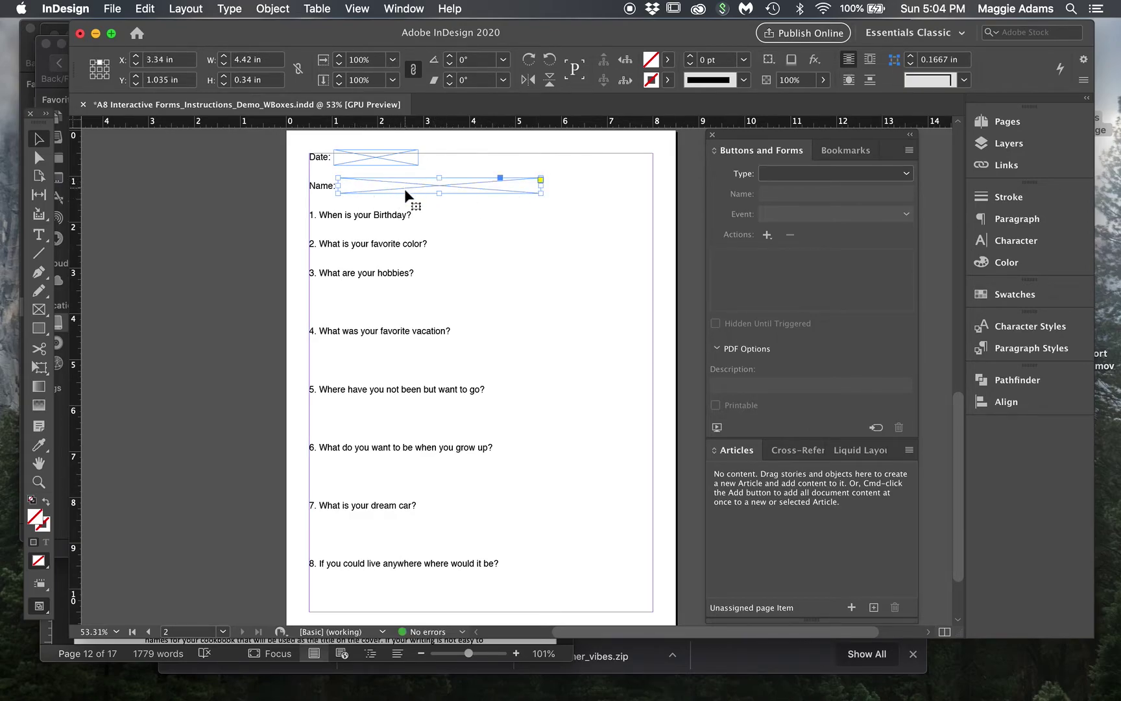
pyautogui.moveTo(540, 186); pyautogui.dragTo(554, 187)
pyautogui.click(531, 225)
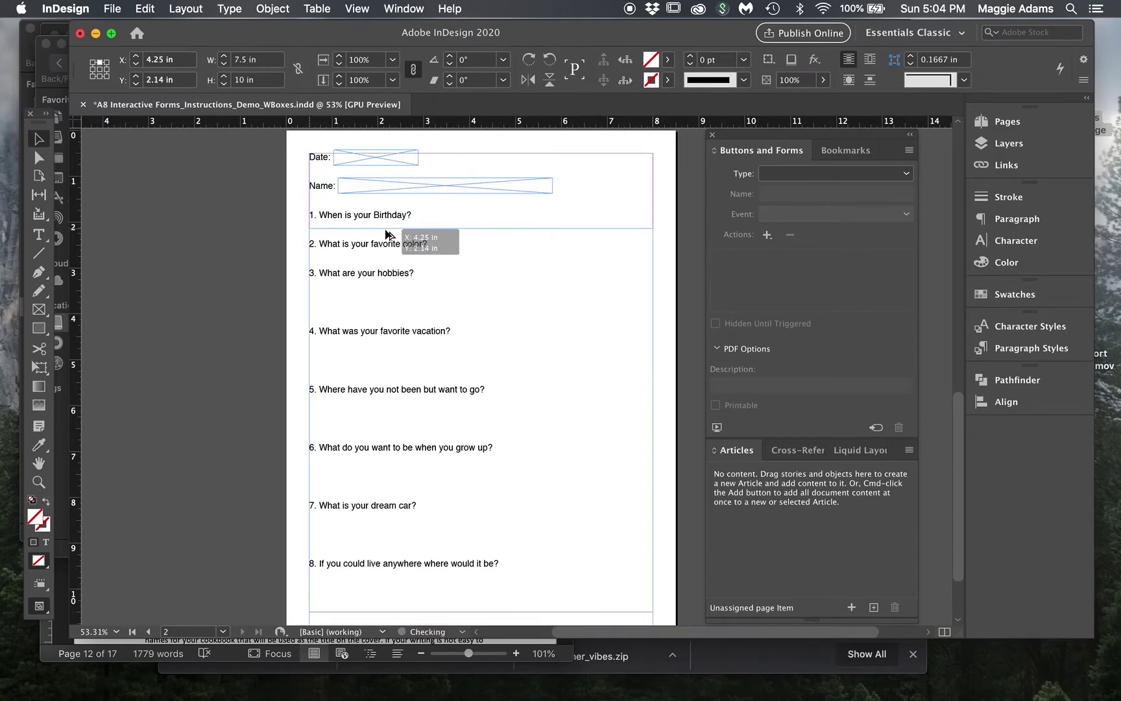
pyautogui.click(391, 162)
# - Copy the Date frame beside questions 1 and 2, and the Name frame under question 3
pyautogui.moveTo(390, 156); pyautogui.dragTo(474, 213)
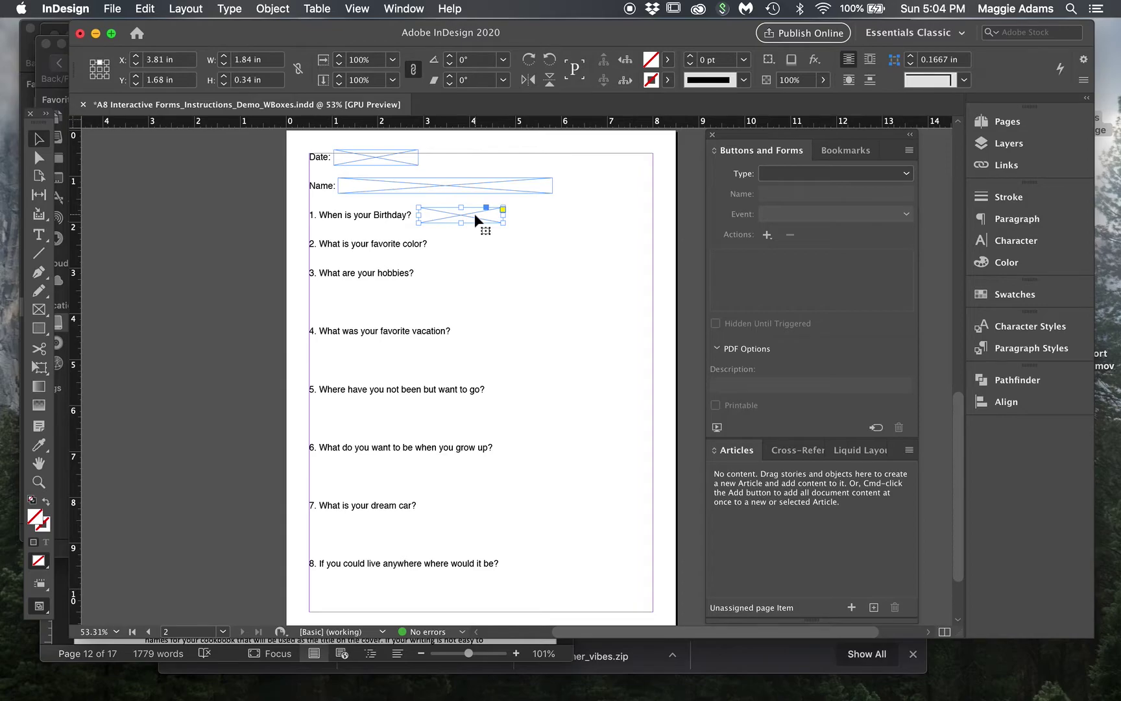
pyautogui.press('super+v')
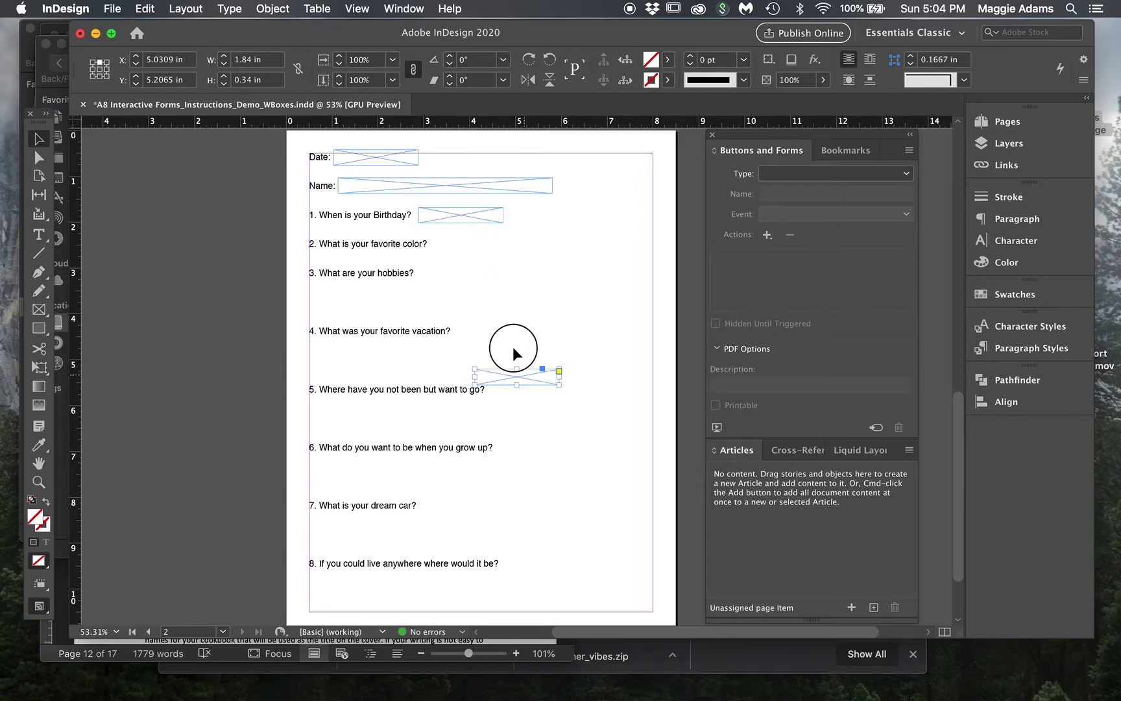
pyautogui.moveTo(524, 375); pyautogui.dragTo(479, 241)
pyautogui.click(511, 190)
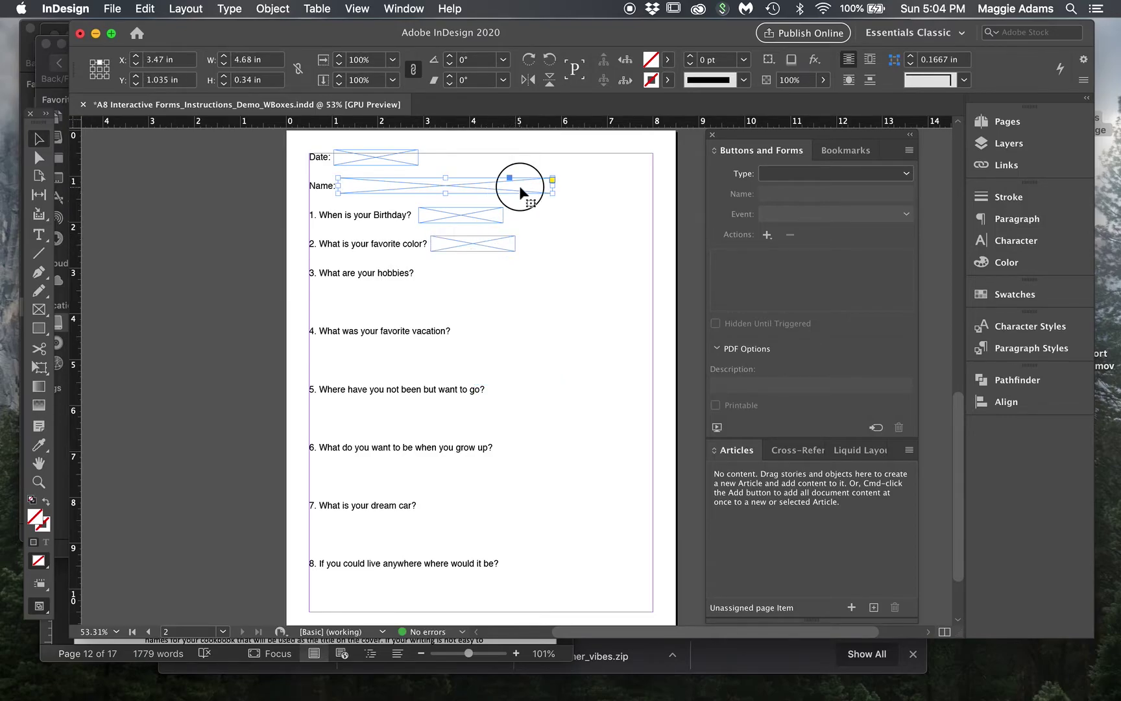
pyautogui.moveTo(520, 186); pyautogui.dragTo(517, 292)
pyautogui.press('super+z')
pyautogui.click(512, 185)
pyautogui.moveTo(512, 185); pyautogui.dragTo(511, 296)
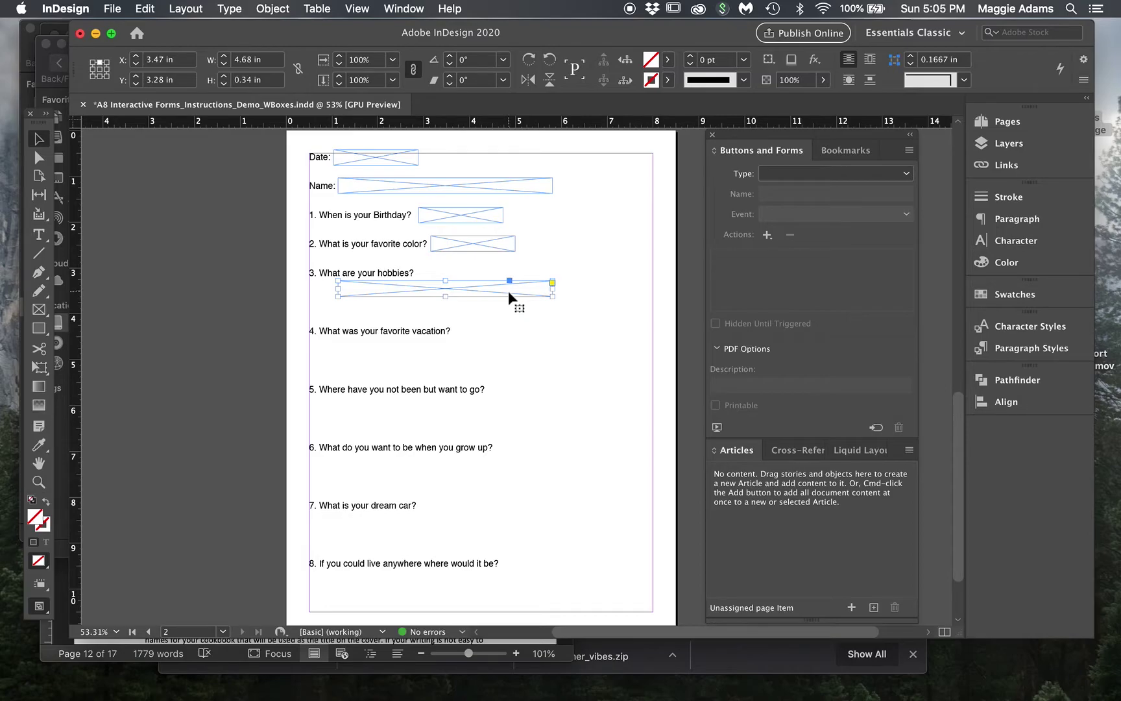
# - Stretch the hobbies frame to both margins and copy it under the remaining questions
pyautogui.moveTo(445, 297); pyautogui.dragTo(445, 318)
pyautogui.moveTo(340, 300)
pyautogui.mouseDown()
pyautogui.moveTo(304, 300)
pyautogui.moveTo(323, 300)
pyautogui.mouseUp()
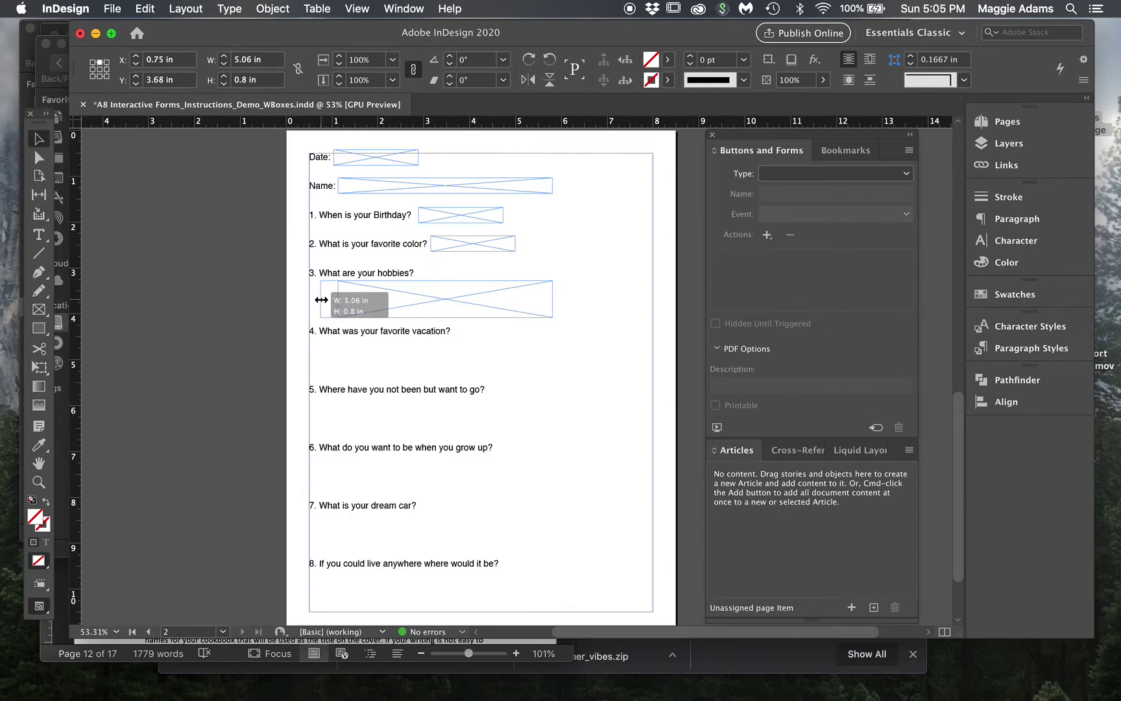
pyautogui.moveTo(322, 299); pyautogui.dragTo(312, 298)
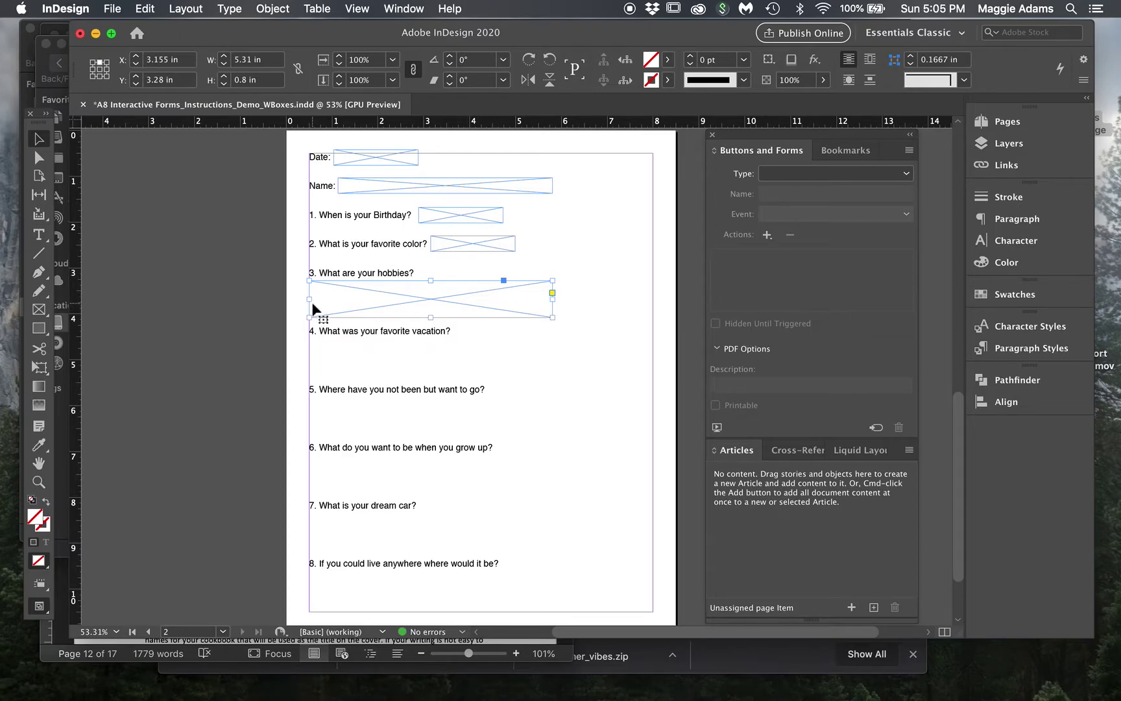
pyautogui.moveTo(552, 295); pyautogui.dragTo(651, 296)
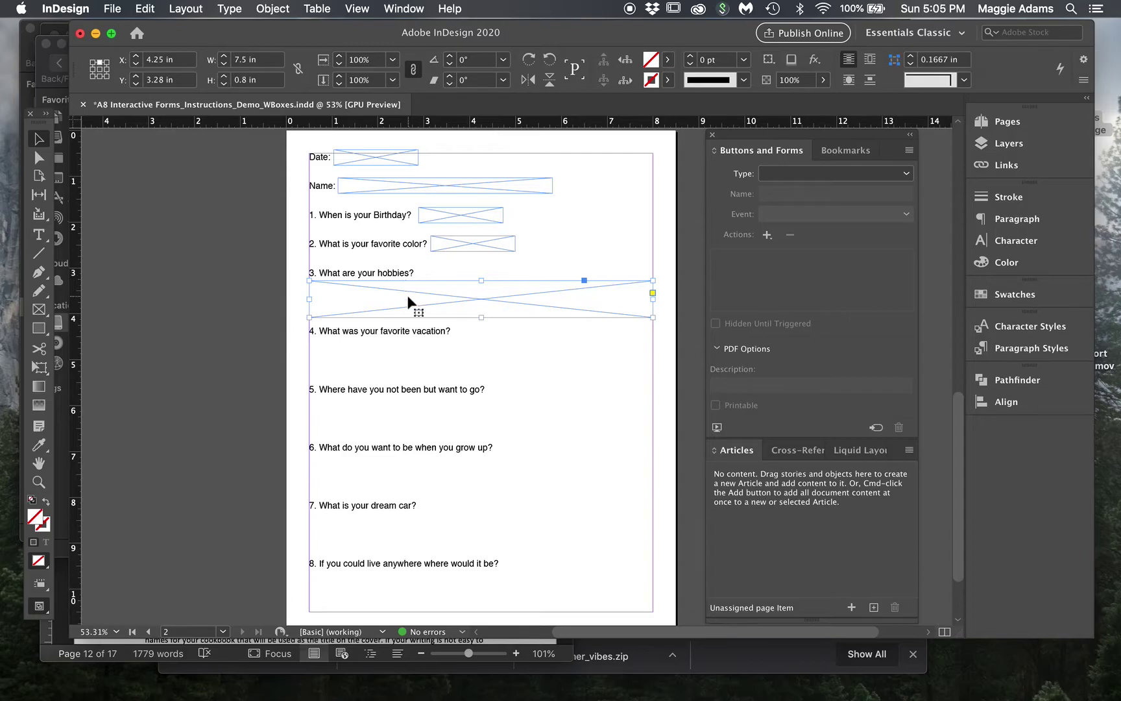
pyautogui.moveTo(426, 283); pyautogui.dragTo(497, 576)
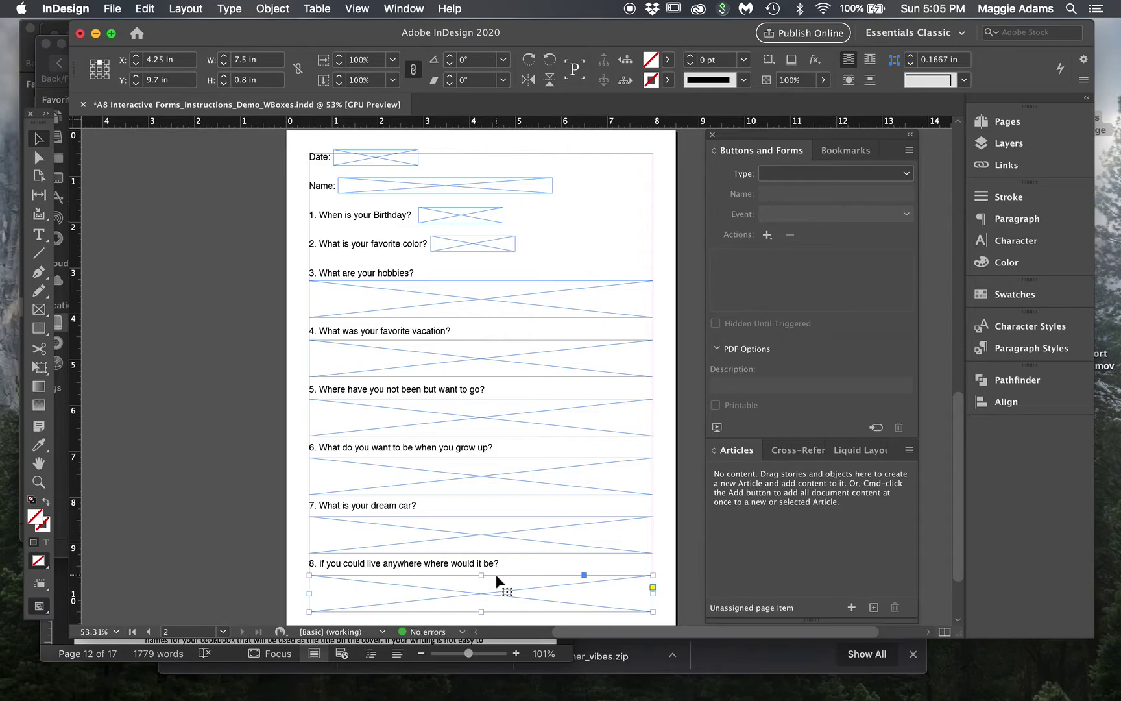
pyautogui.press('Up')
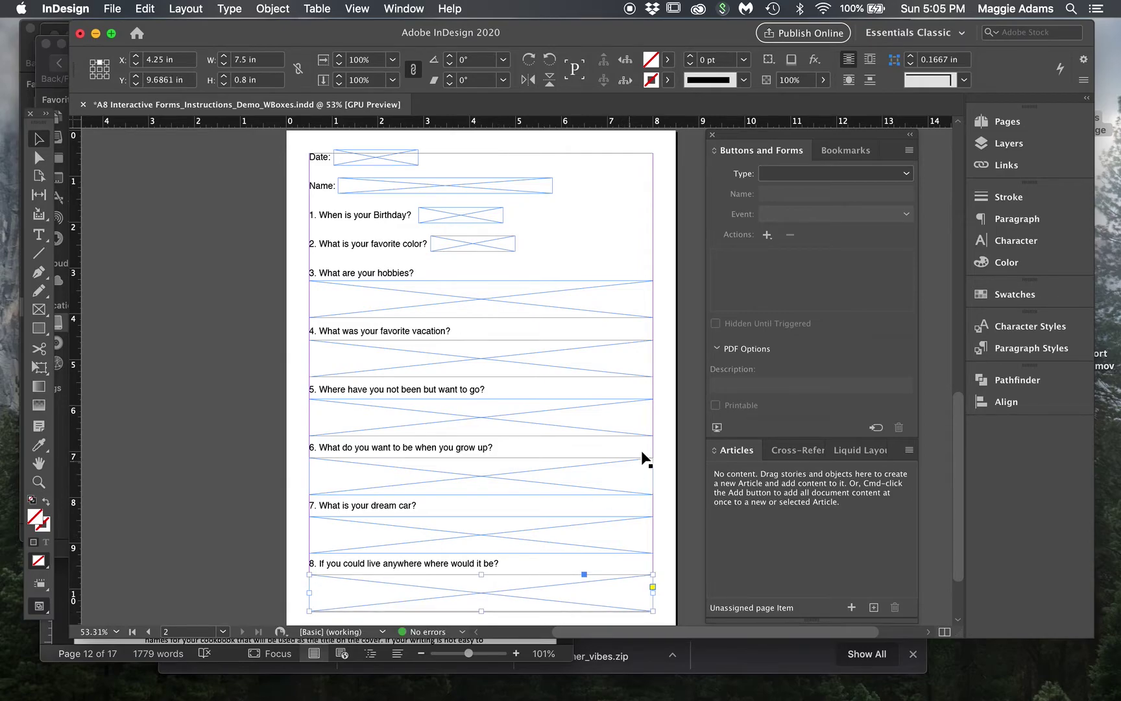
pyautogui.click(661, 437)
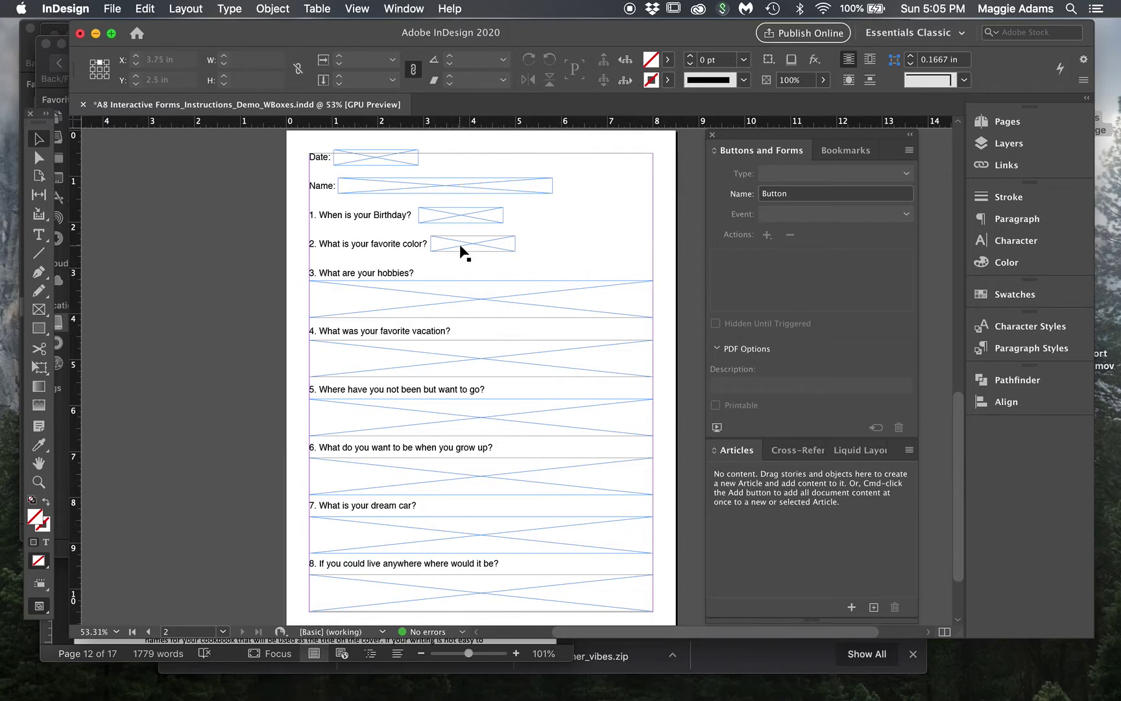
pyautogui.click(445, 219)
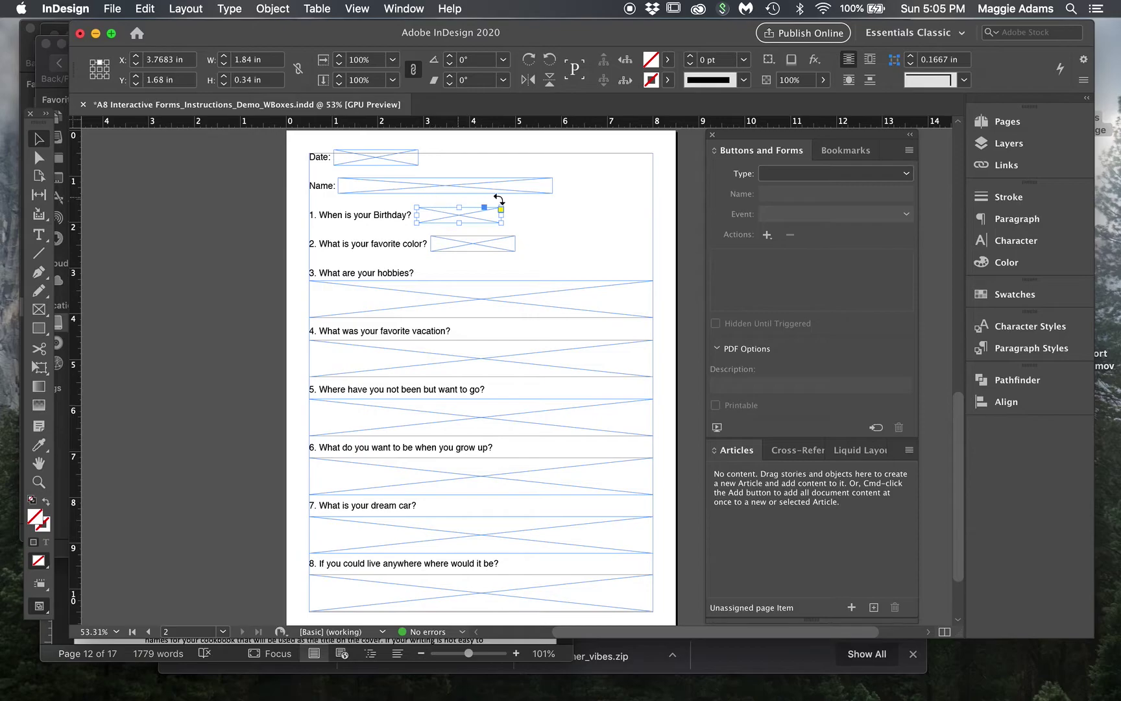
pyautogui.click(584, 151)
pyautogui.click(249, 216)
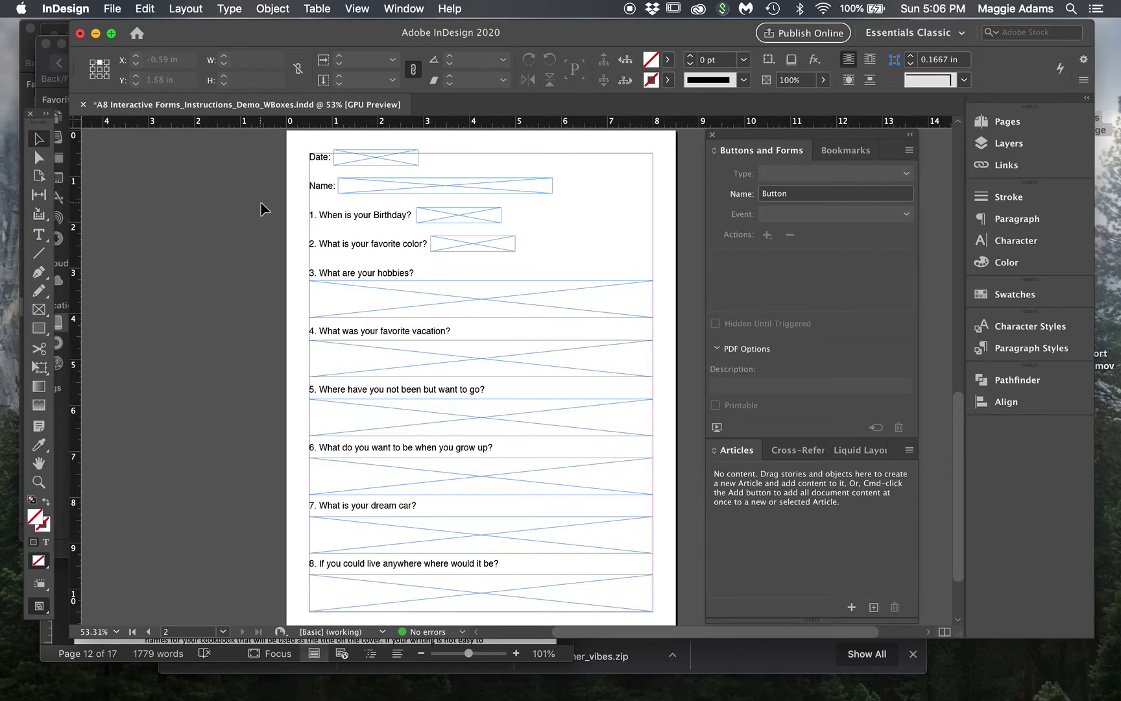
# - Drag the Date answer frame into the Articles panel as a new article named 'Date'
pyautogui.click(386, 160)
pyautogui.moveTo(382, 157); pyautogui.dragTo(831, 542)
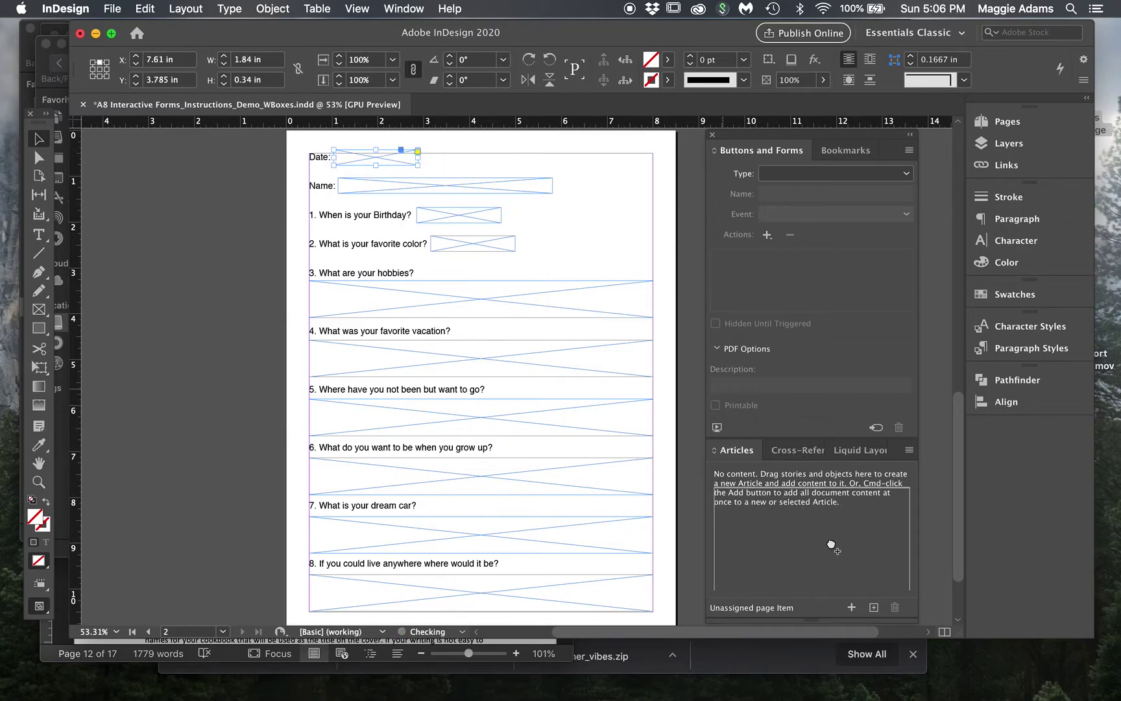
pyautogui.write('Date')
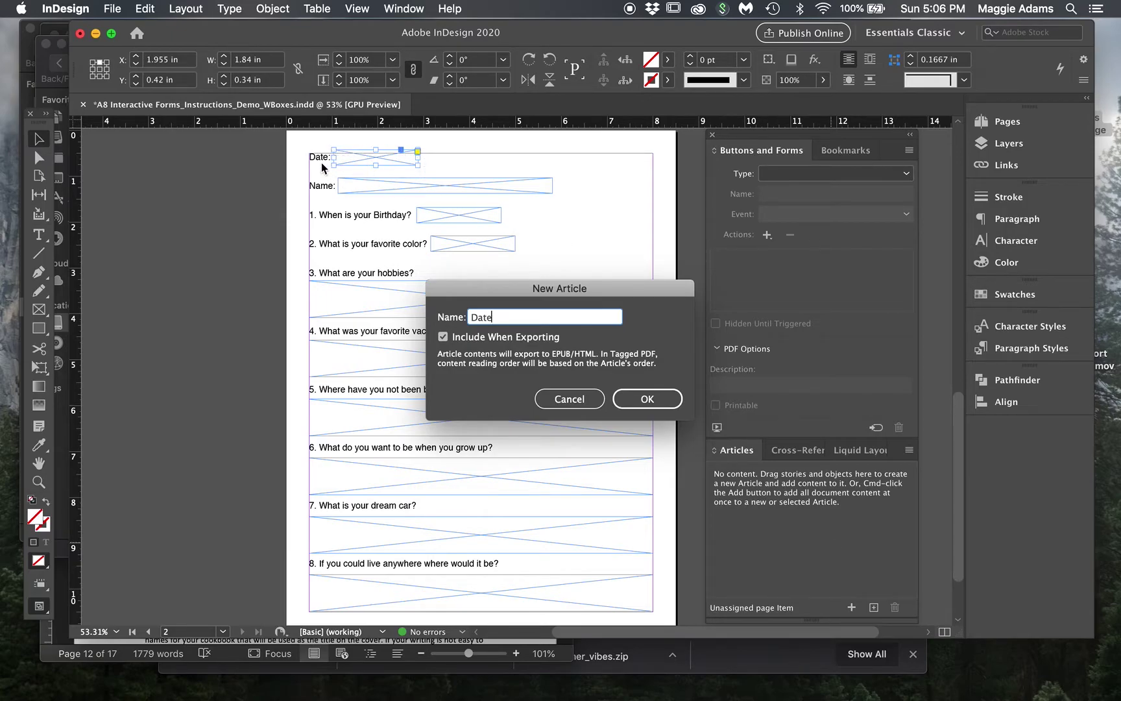
pyautogui.click(641, 403)
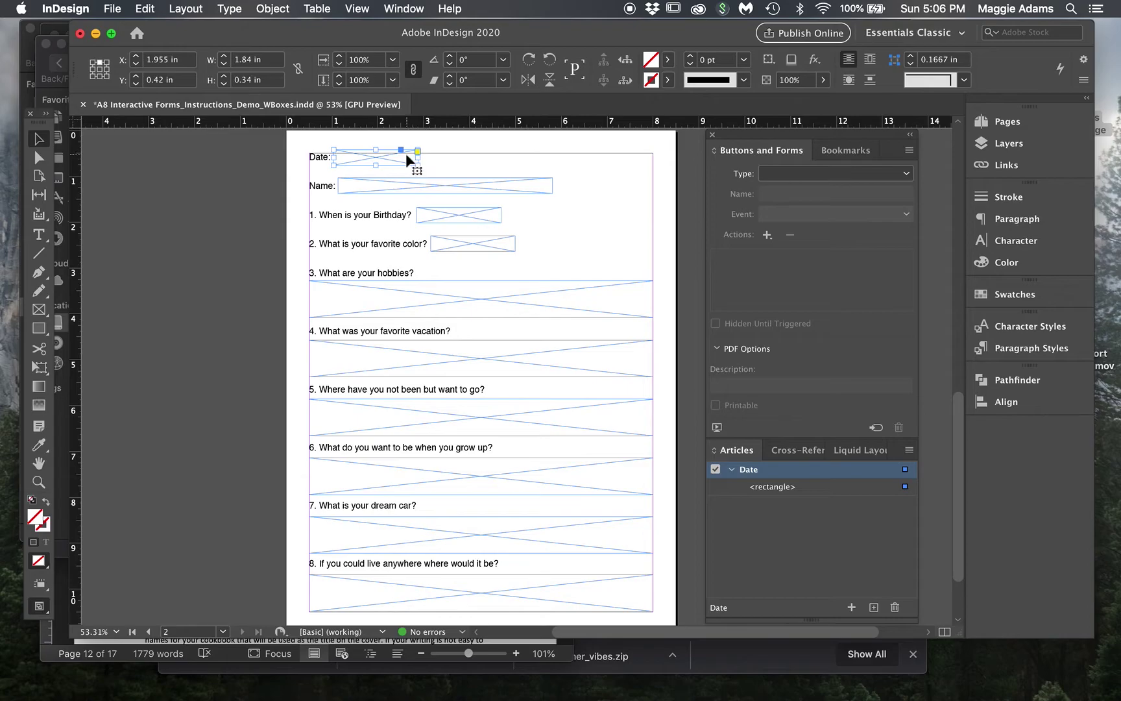
# - Set the Date frame's form type to Text Field, creating Text Field 18
pyautogui.click(807, 175)
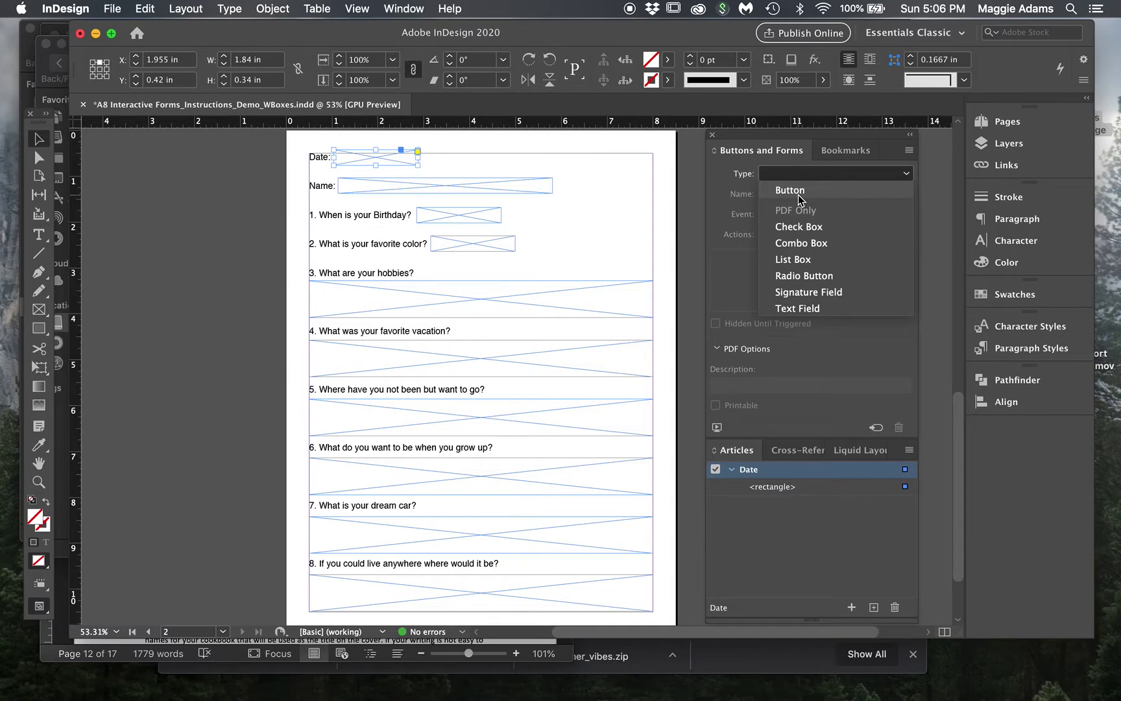
pyautogui.click(802, 307)
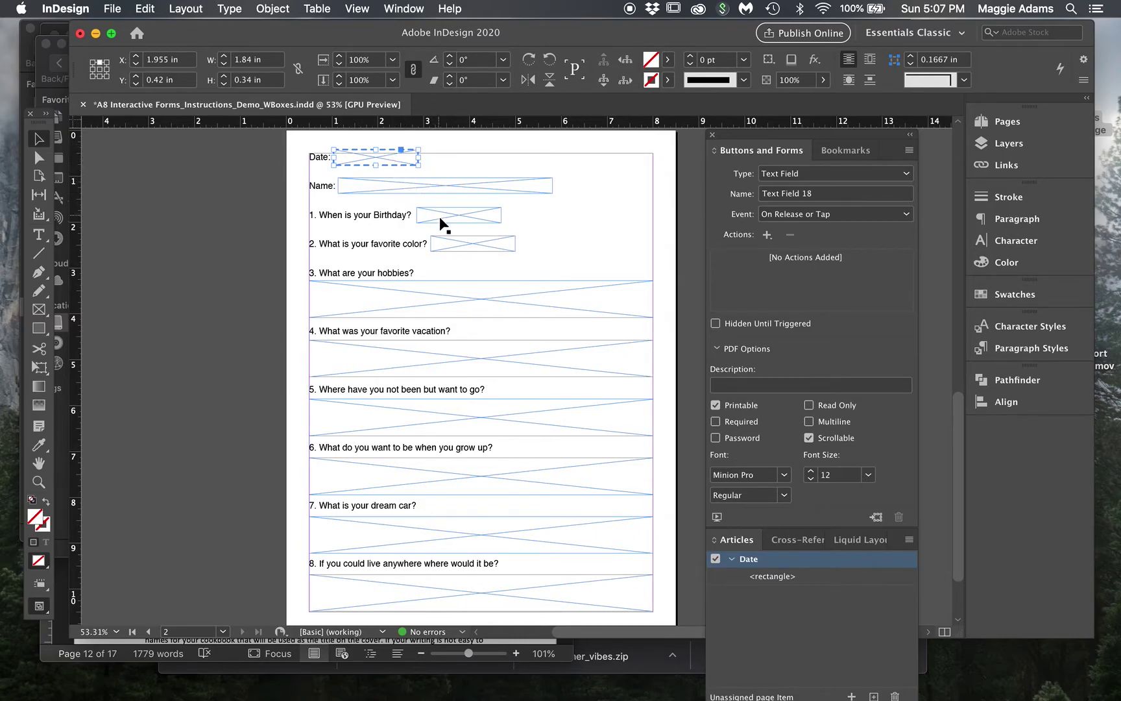
pyautogui.click(442, 182)
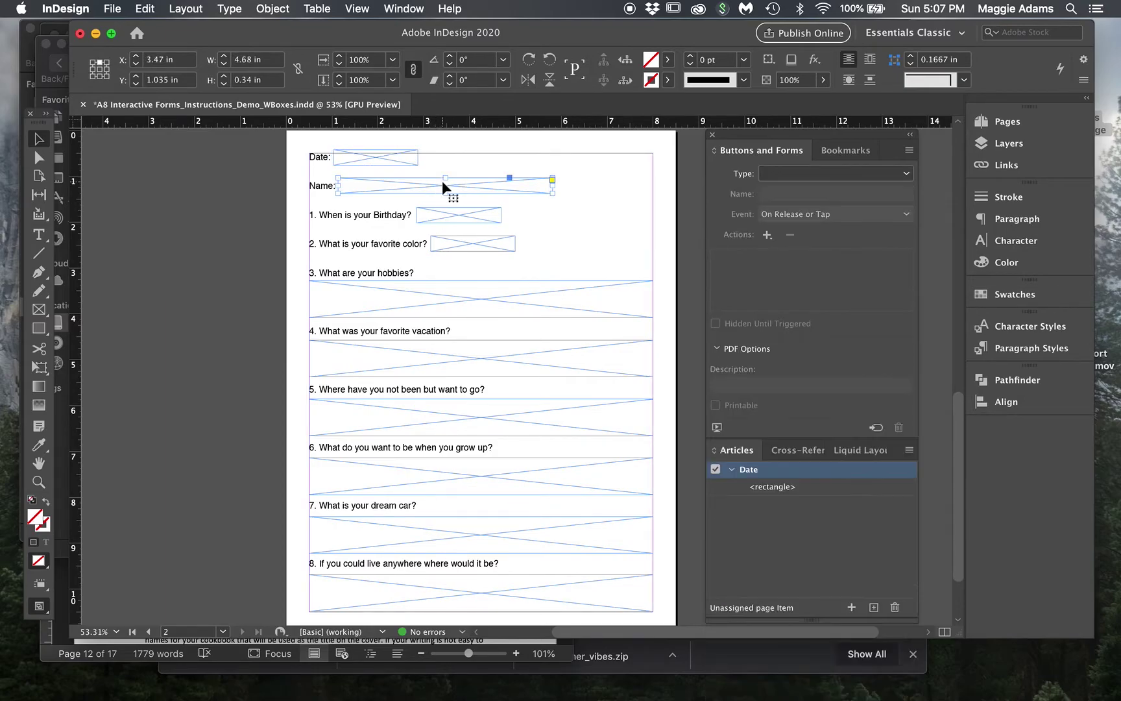
pyautogui.click(579, 196)
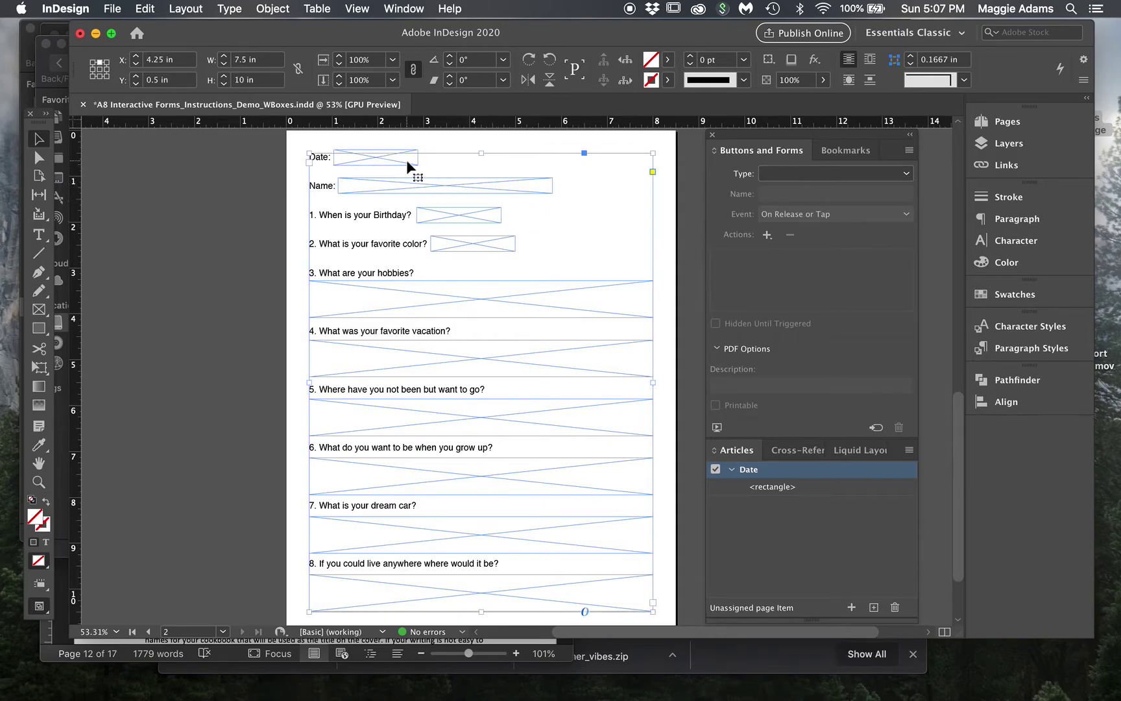
pyautogui.click(423, 128)
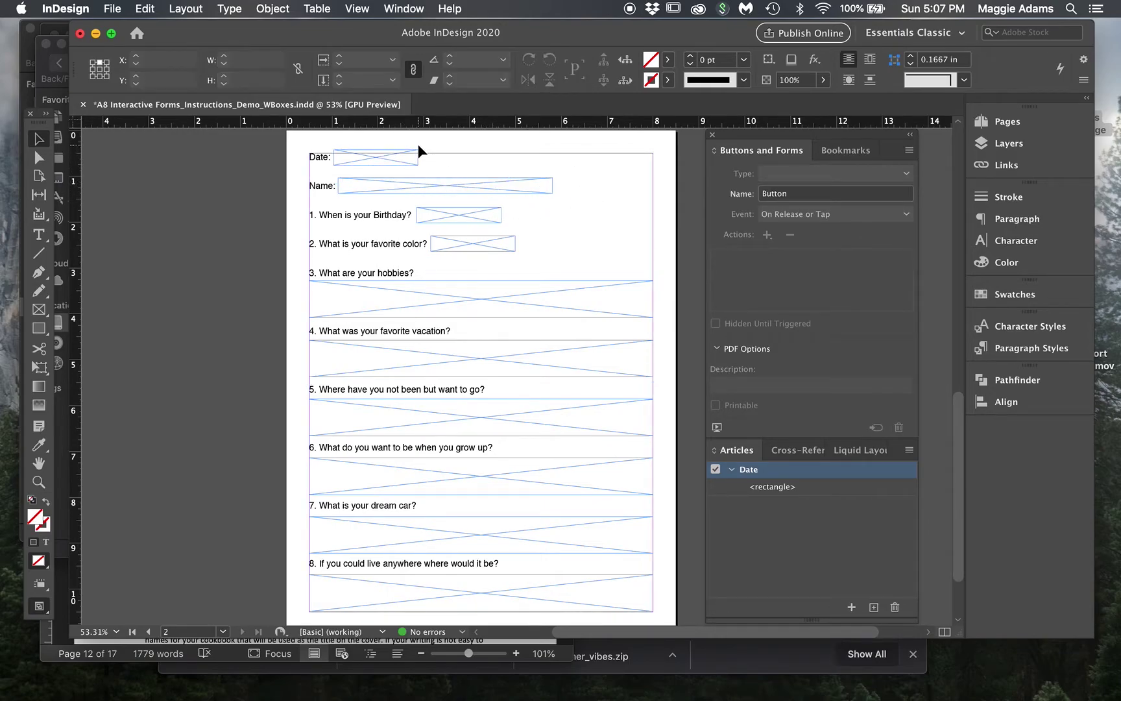
pyautogui.click(413, 153)
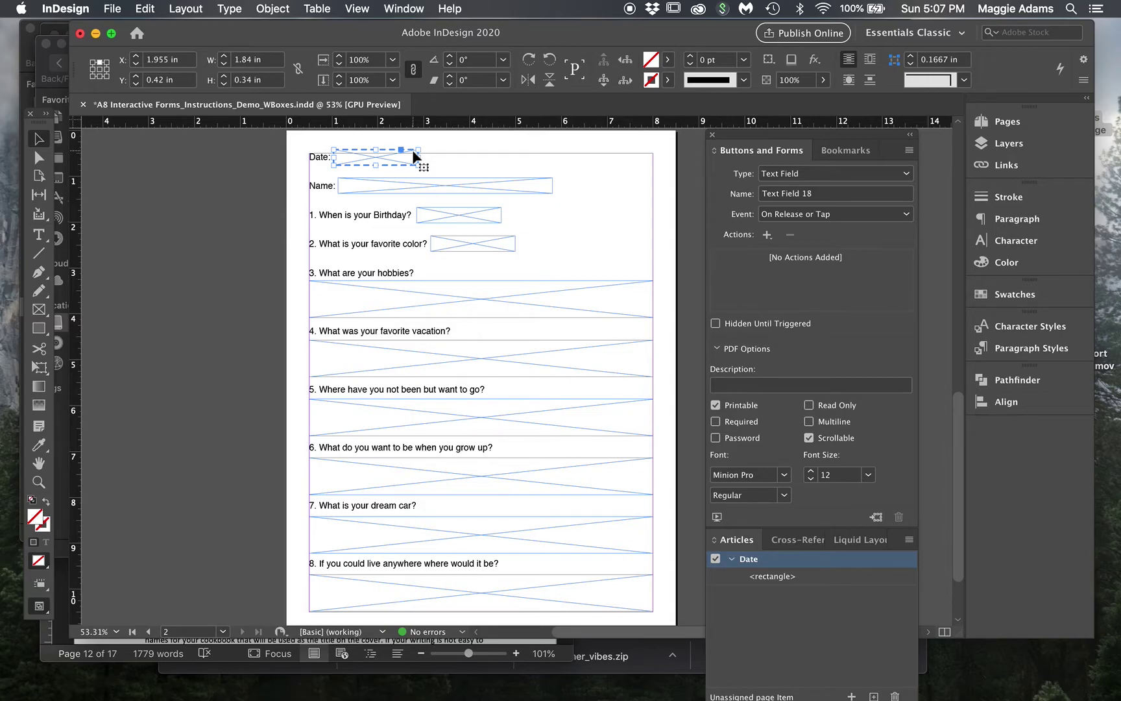
# - Make the Name frame a text field and place it in a new article named 'Name'
pyautogui.click(527, 182)
pyautogui.click(779, 174)
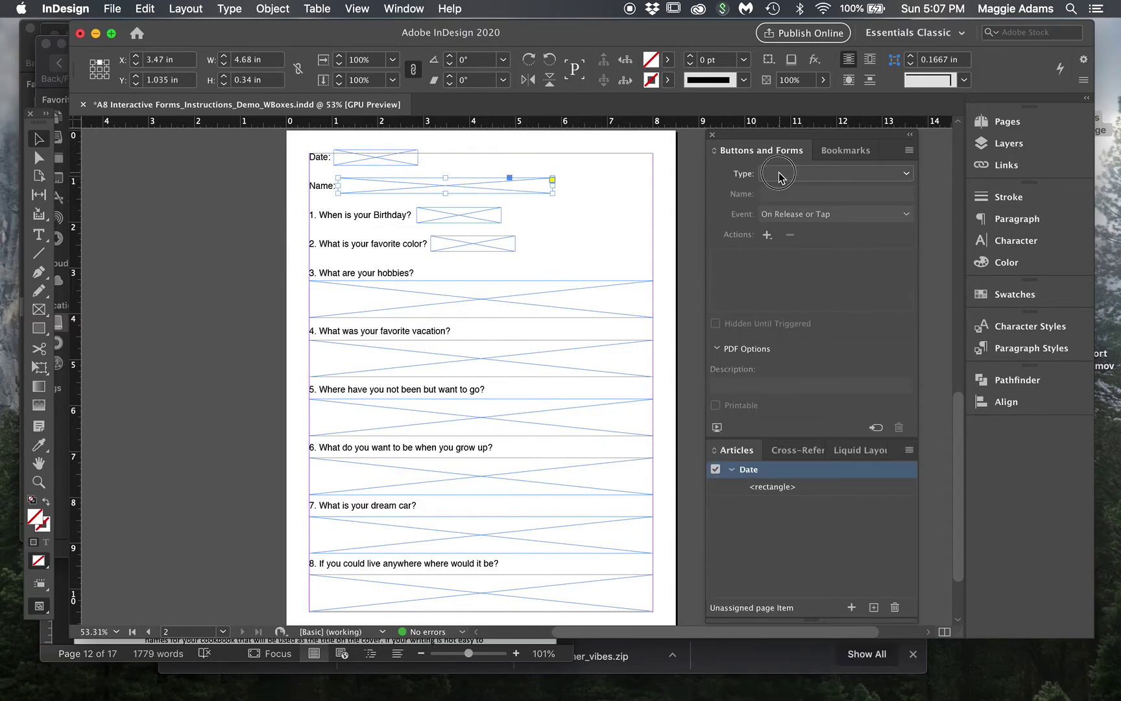
pyautogui.click(802, 312)
pyautogui.moveTo(533, 188); pyautogui.dragTo(873, 630)
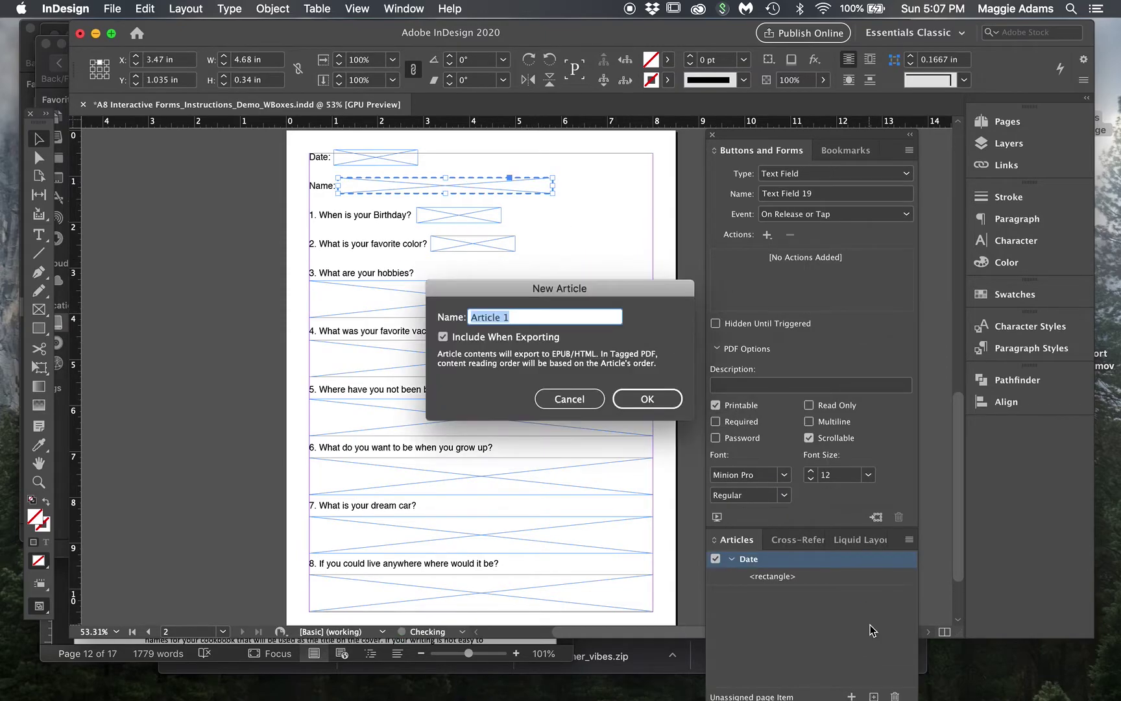
pyautogui.write('Name')
pyautogui.click(648, 399)
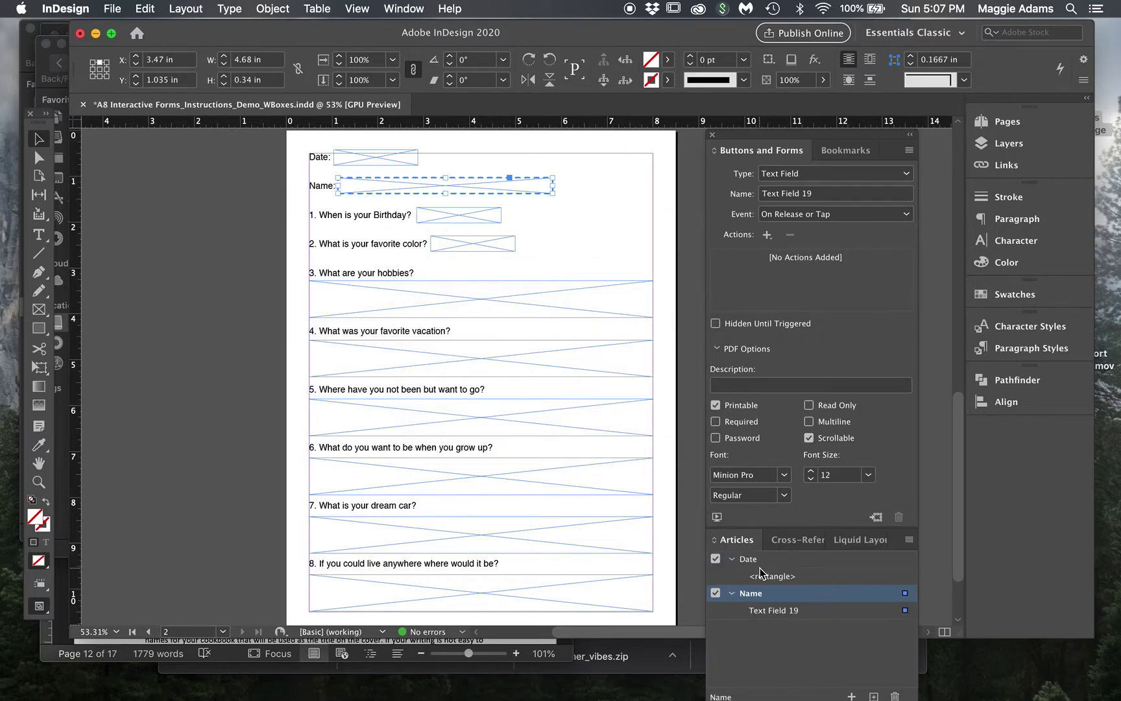
pyautogui.click(732, 559)
pyautogui.click(734, 575)
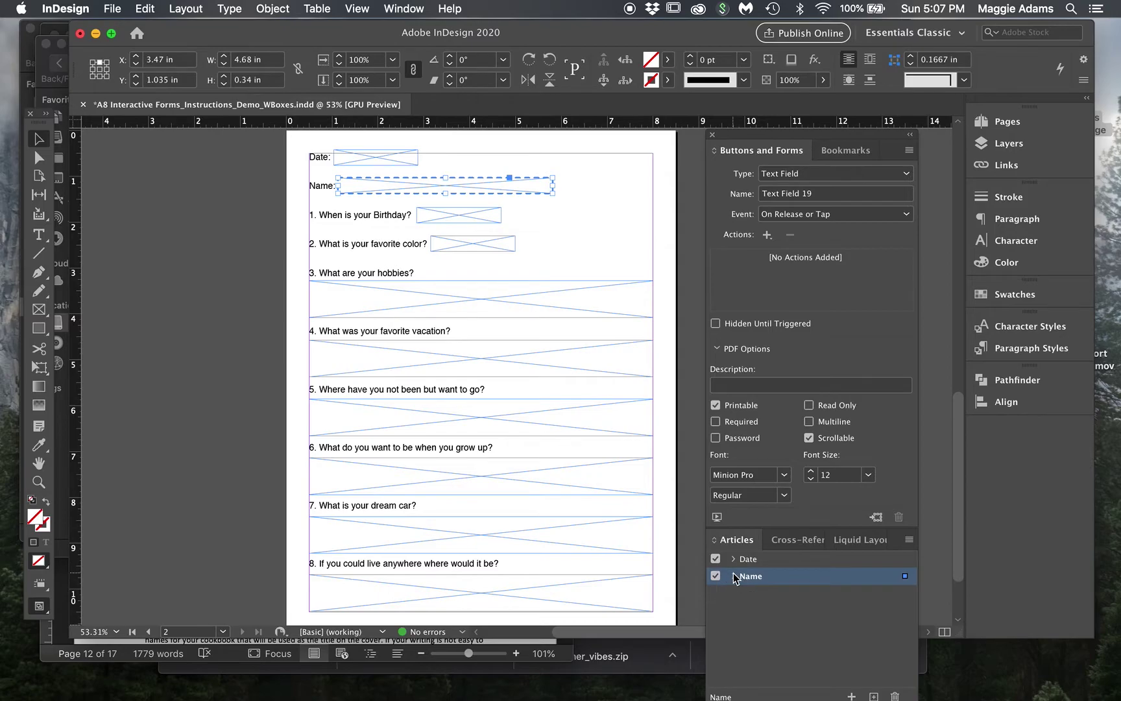
pyautogui.click(733, 559)
pyautogui.click(734, 559)
# - Make the Birthday box a text field and place it in a new article named 'DOB'
pyautogui.click(478, 216)
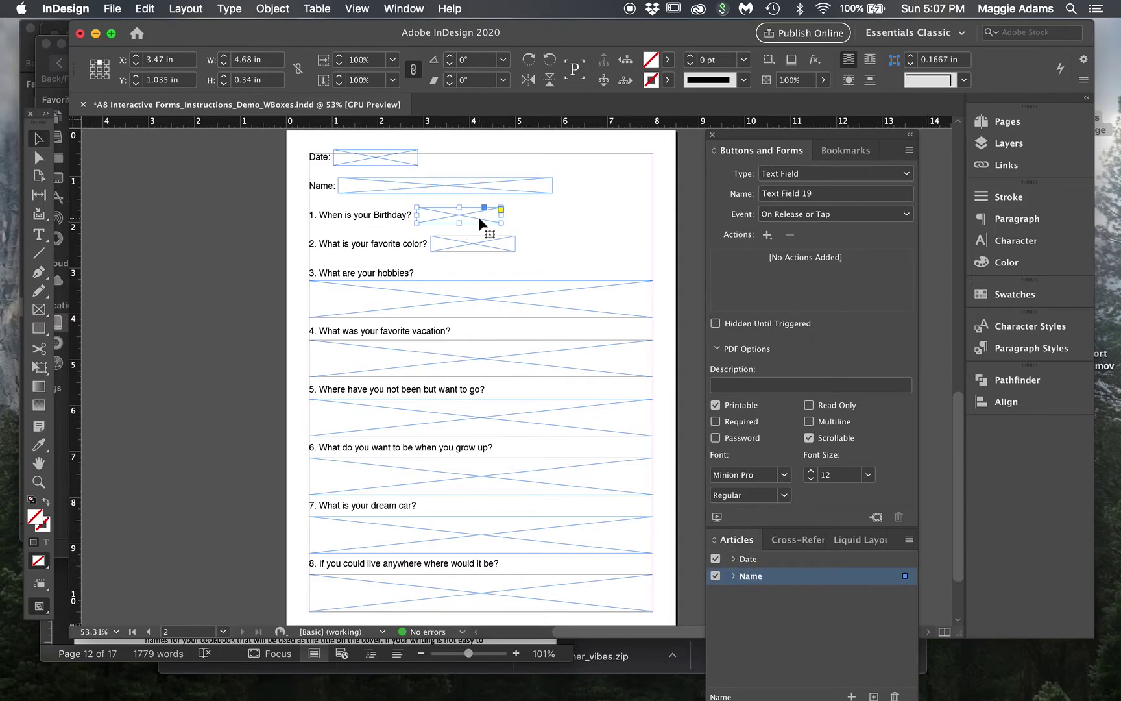
pyautogui.click(781, 178)
pyautogui.click(788, 309)
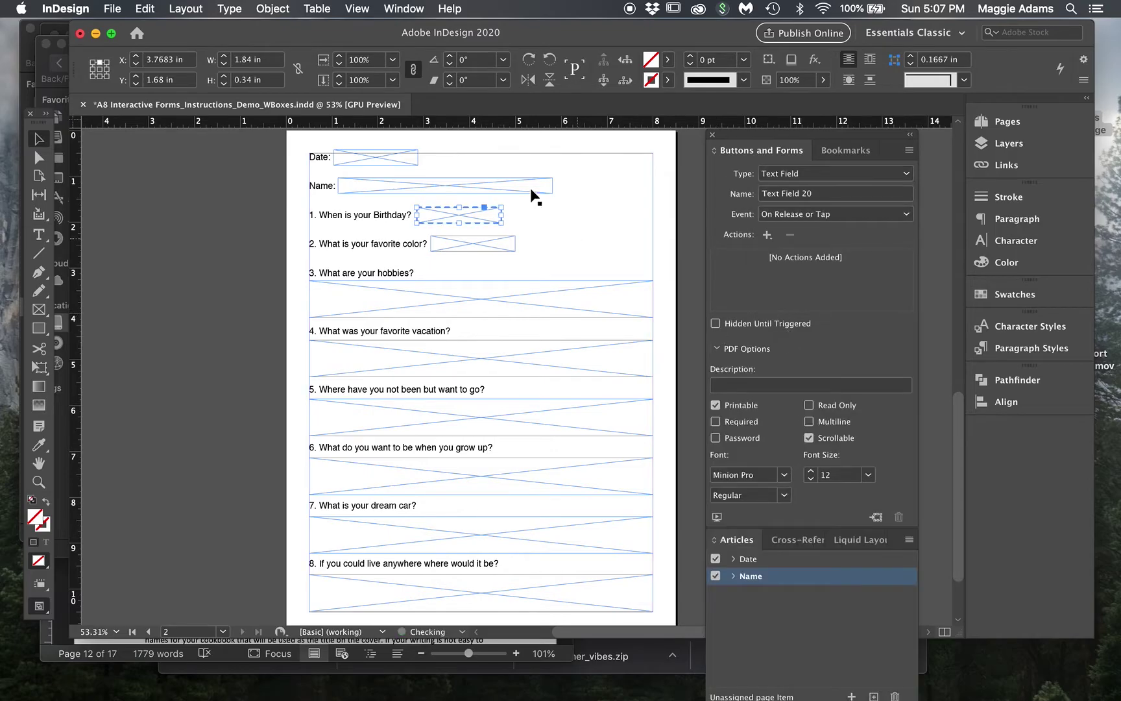
pyautogui.moveTo(480, 211); pyautogui.dragTo(814, 642)
pyautogui.write('D')
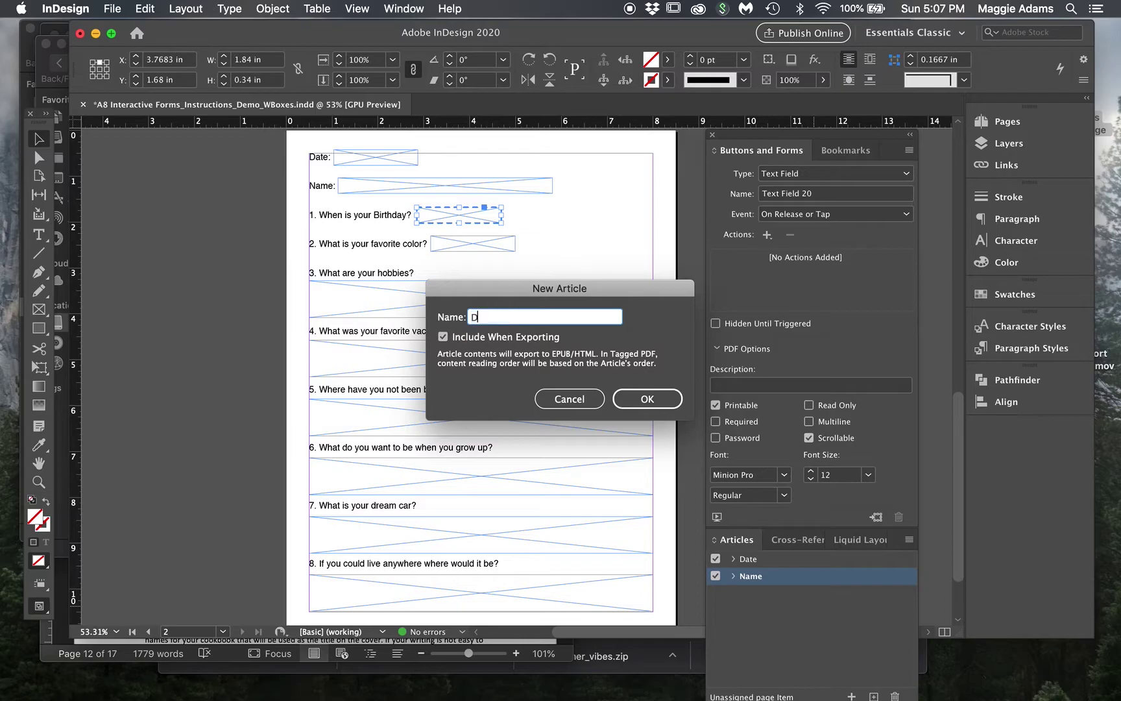
pyautogui.write('OB')
pyautogui.click(644, 402)
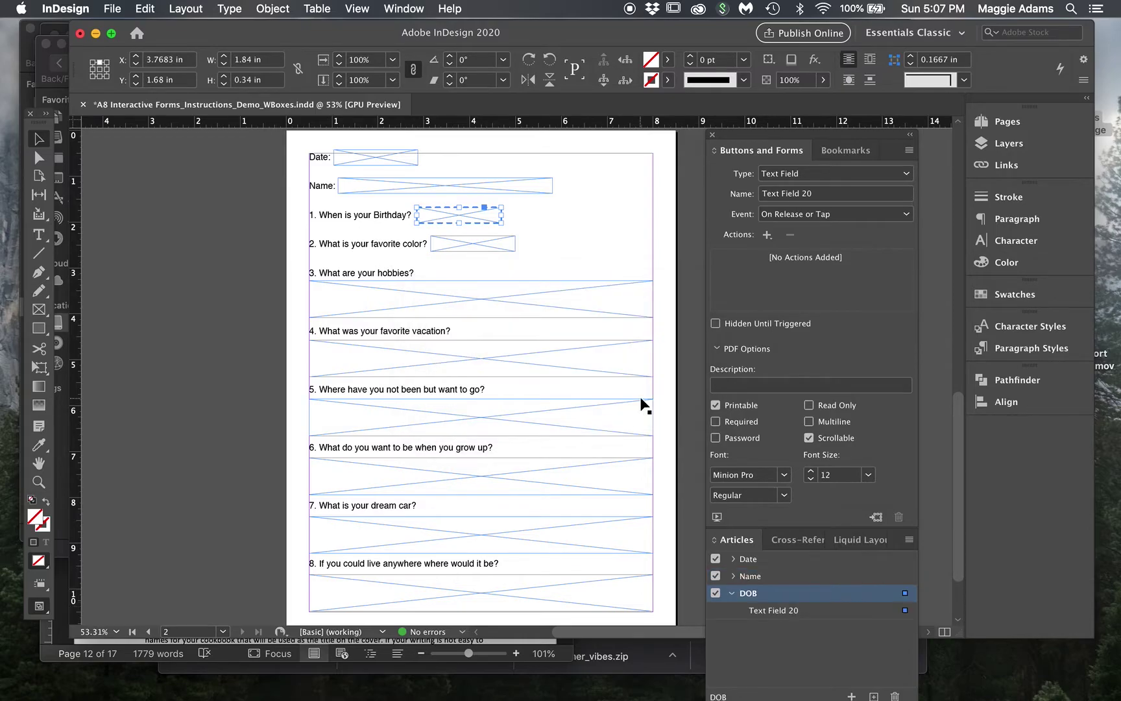
pyautogui.click(733, 594)
pyautogui.click(733, 560)
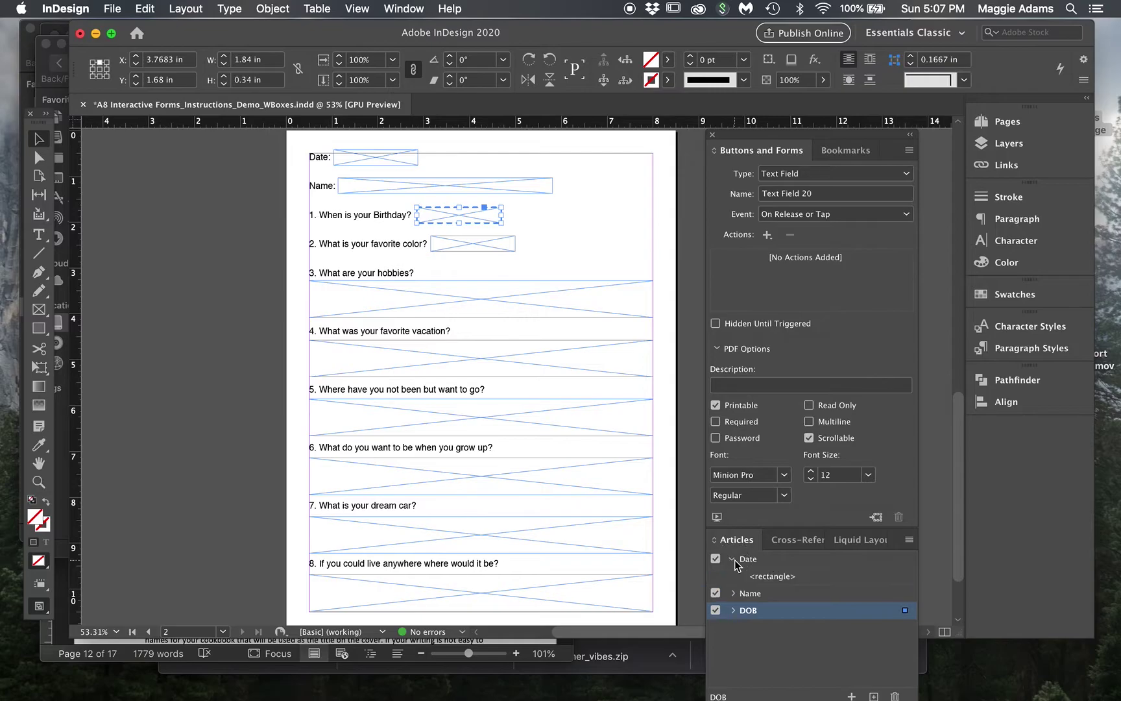
pyautogui.click(738, 592)
pyautogui.click(734, 594)
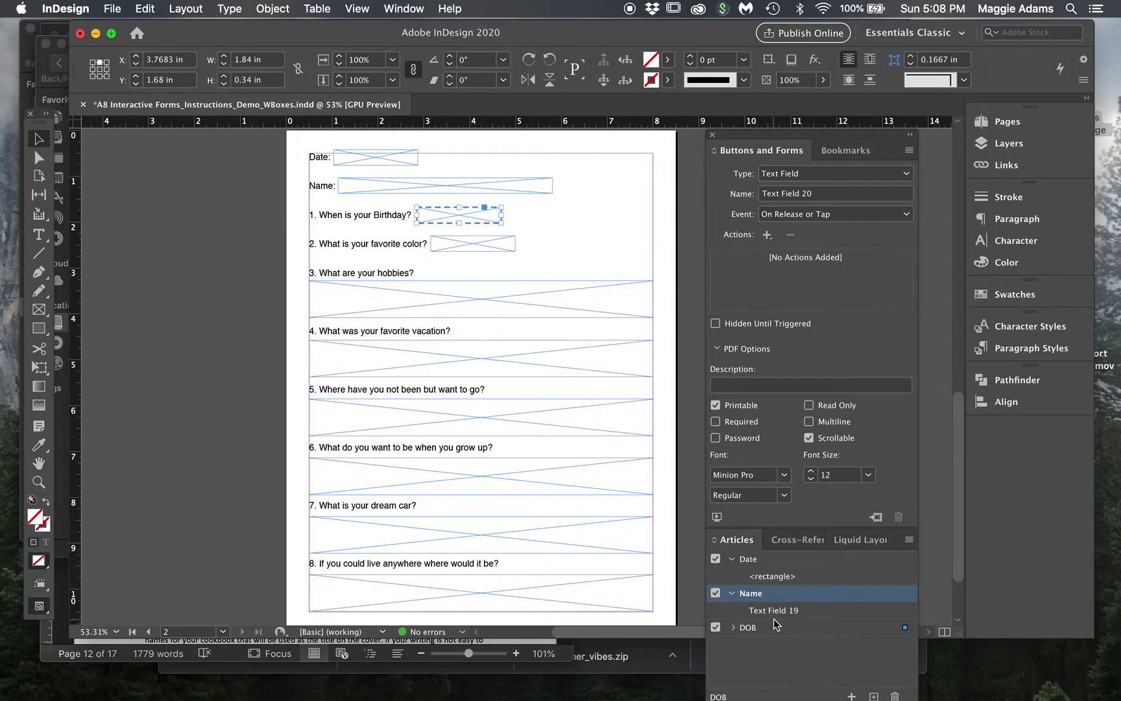
# - Delete the old Date article and recreate it from the Date field as 'Date'
pyautogui.click(413, 159)
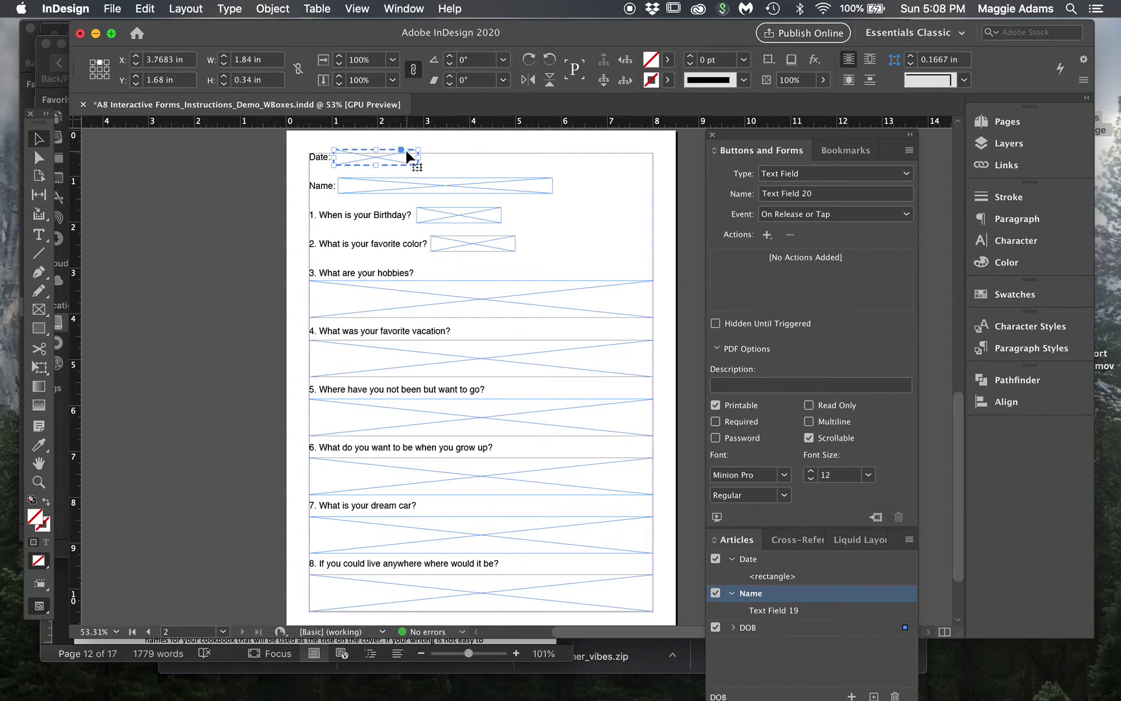
pyautogui.click(783, 577)
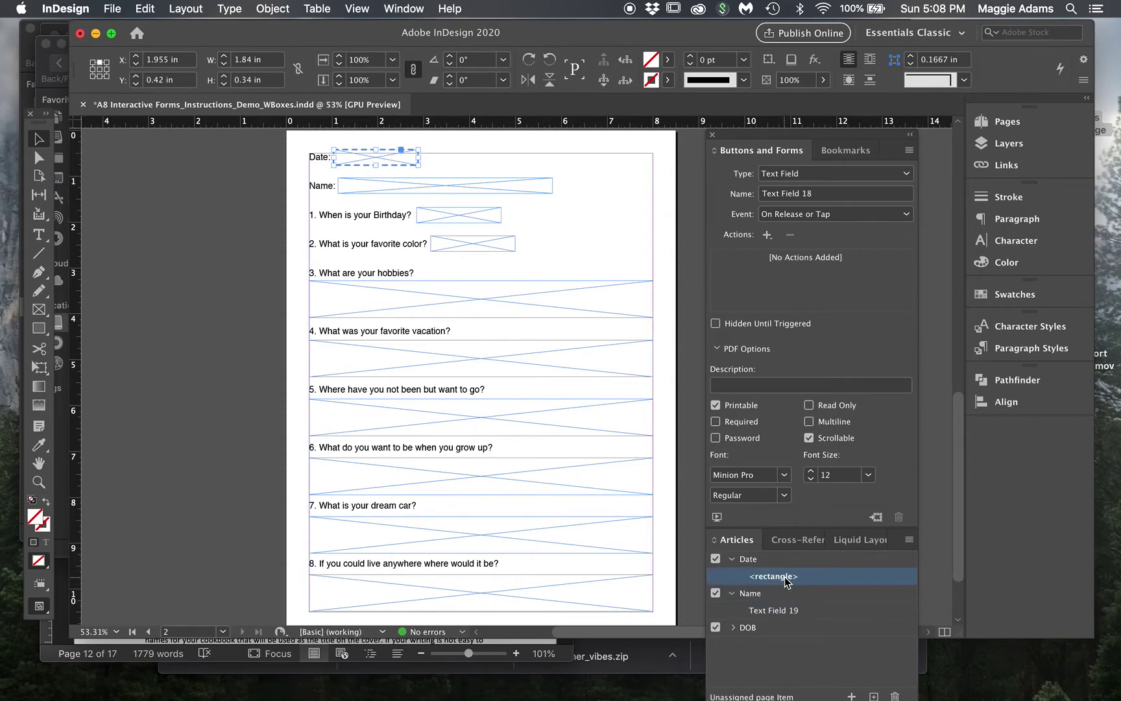
pyautogui.click(783, 562)
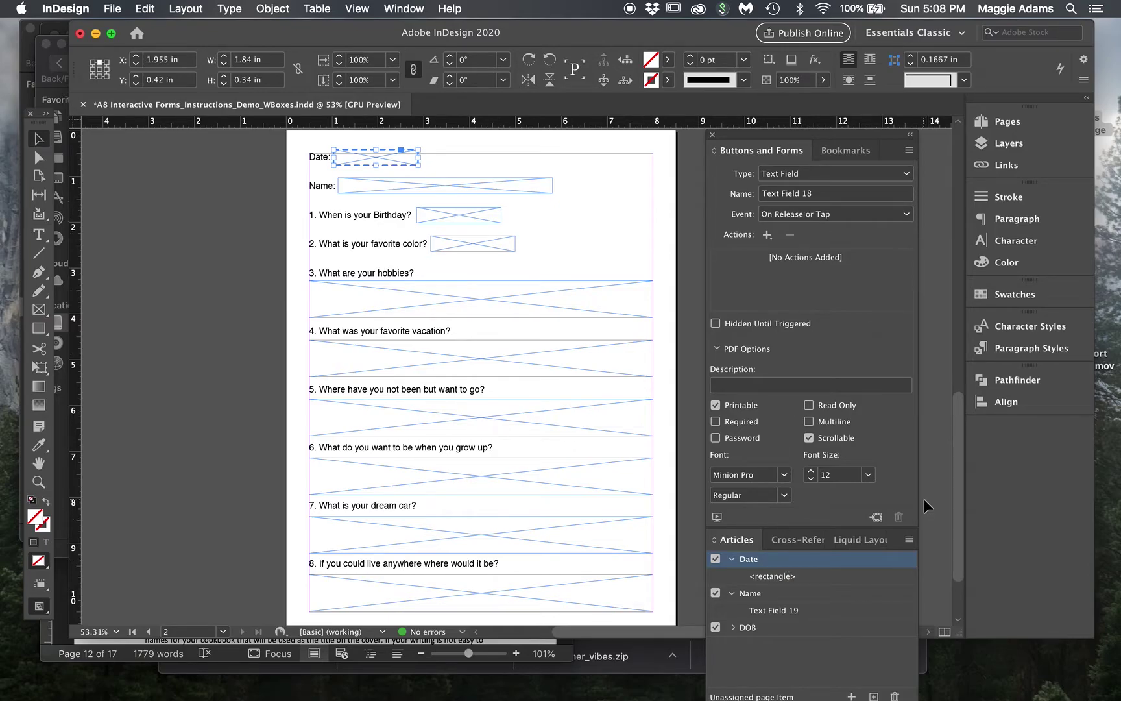
pyautogui.click(895, 697)
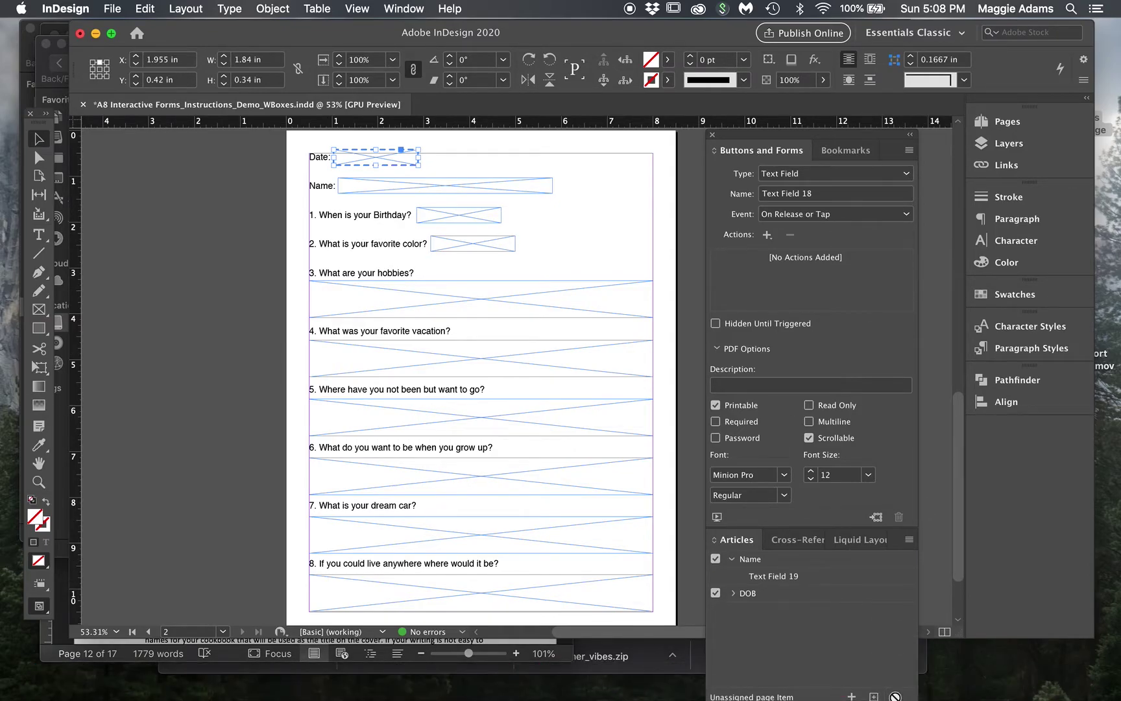
pyautogui.moveTo(389, 159); pyautogui.dragTo(816, 586)
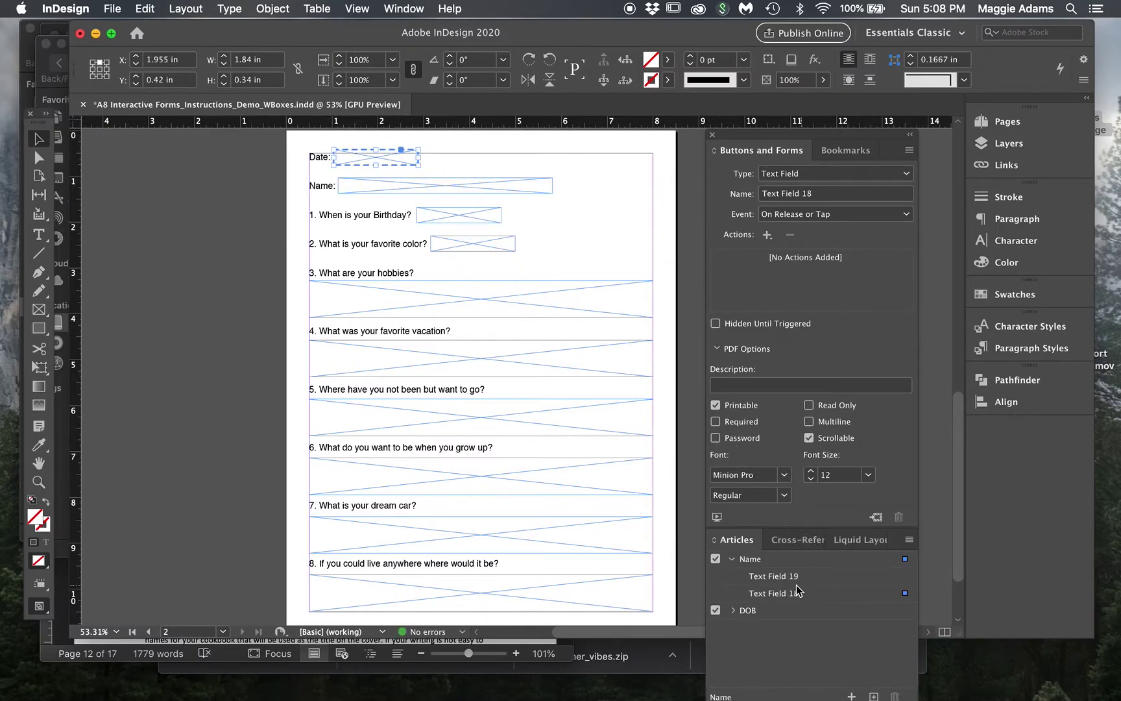
pyautogui.press('super+z')
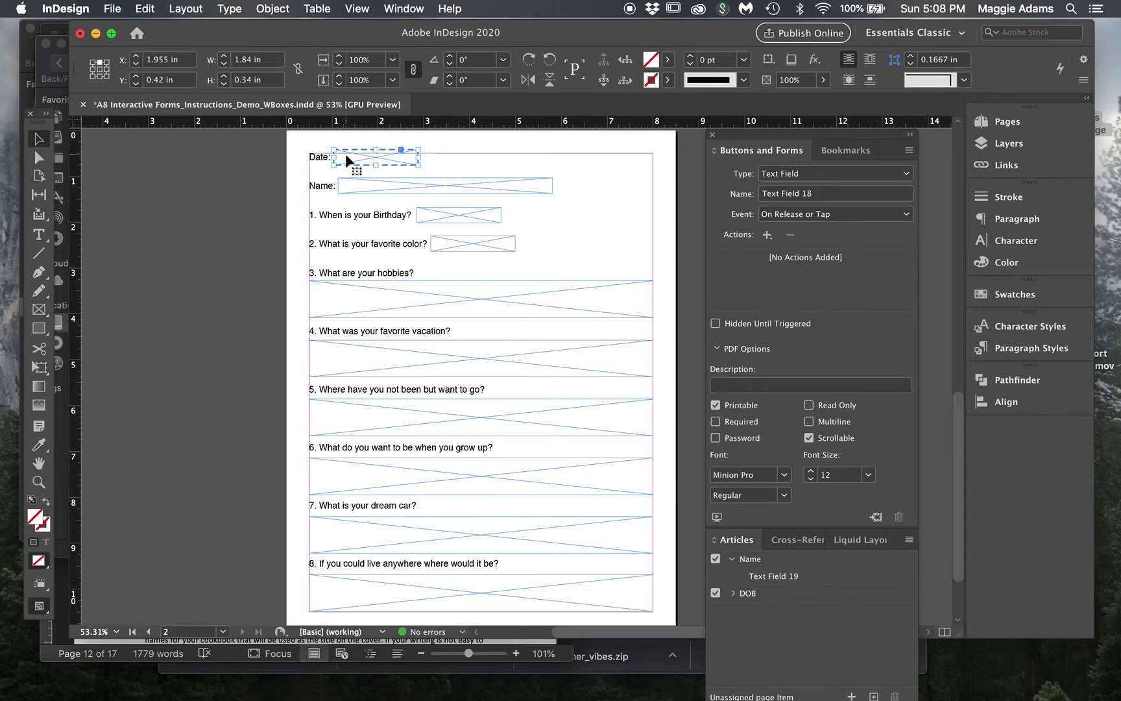
pyautogui.moveTo(347, 159); pyautogui.dragTo(780, 621)
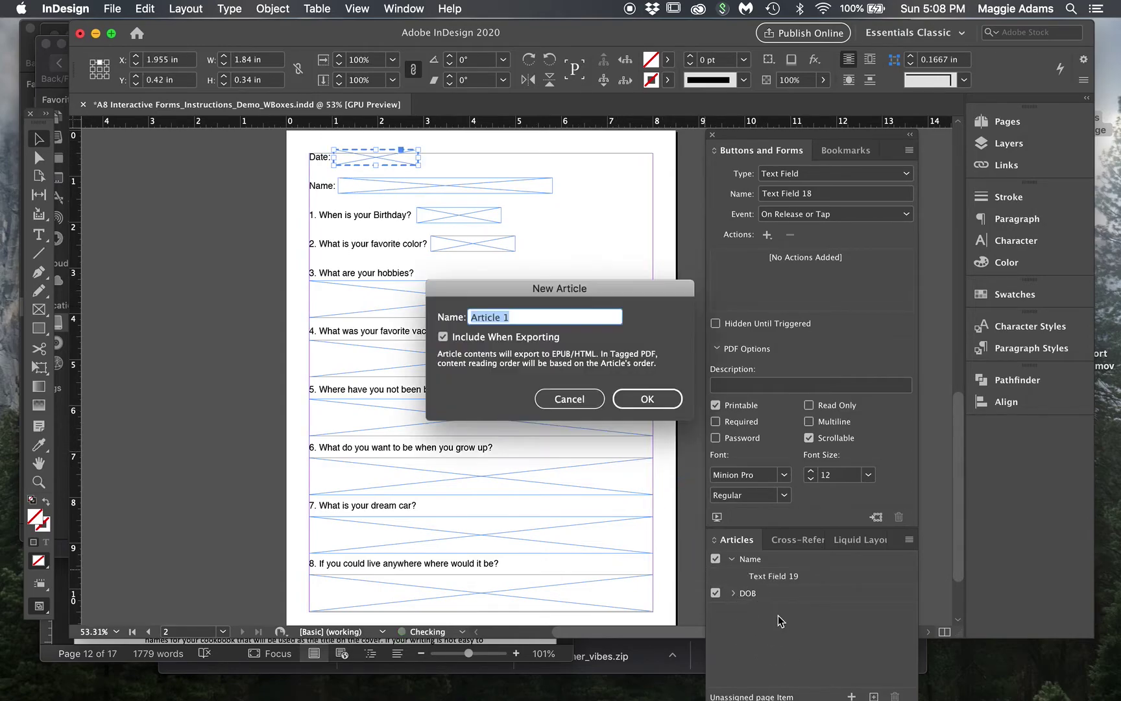
pyautogui.write('Date')
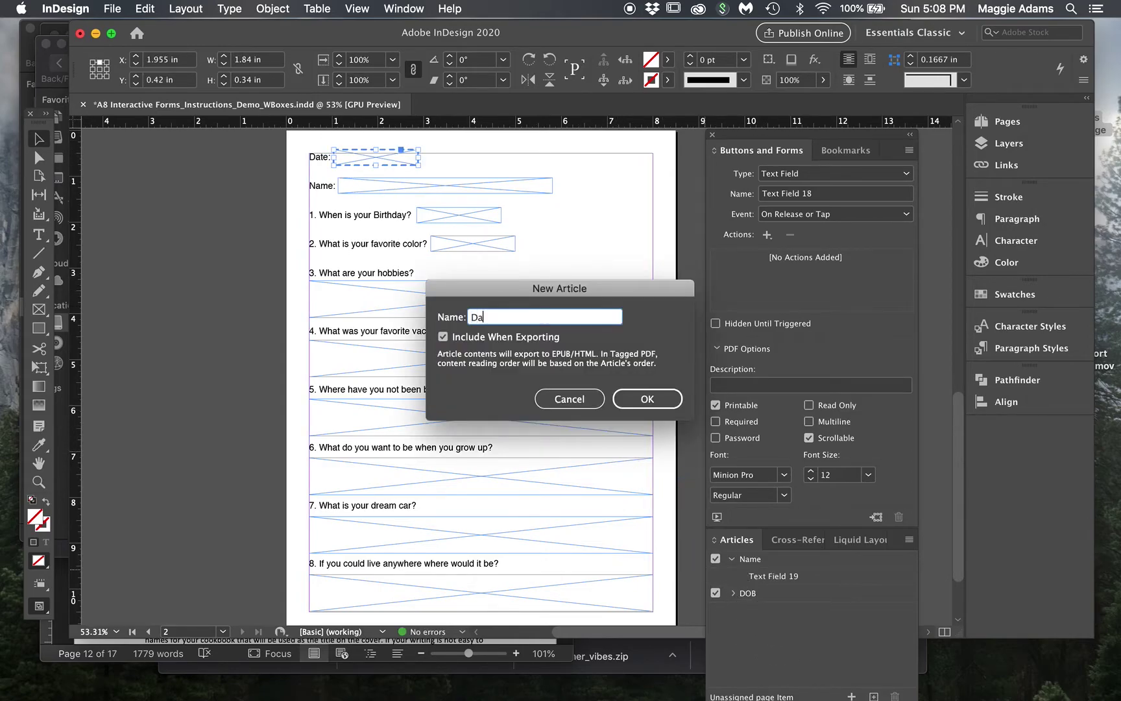
pyautogui.click(647, 398)
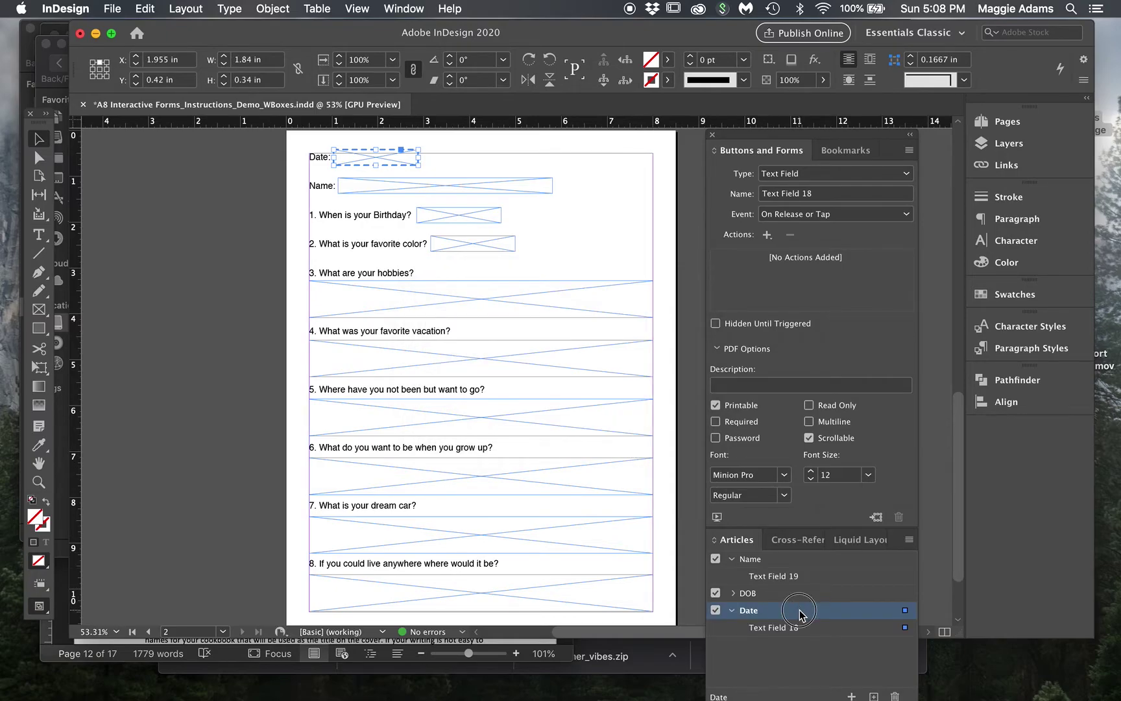
# - Reorder the articles in the Articles panel to read Date, Name, DOB
pyautogui.click(793, 555)
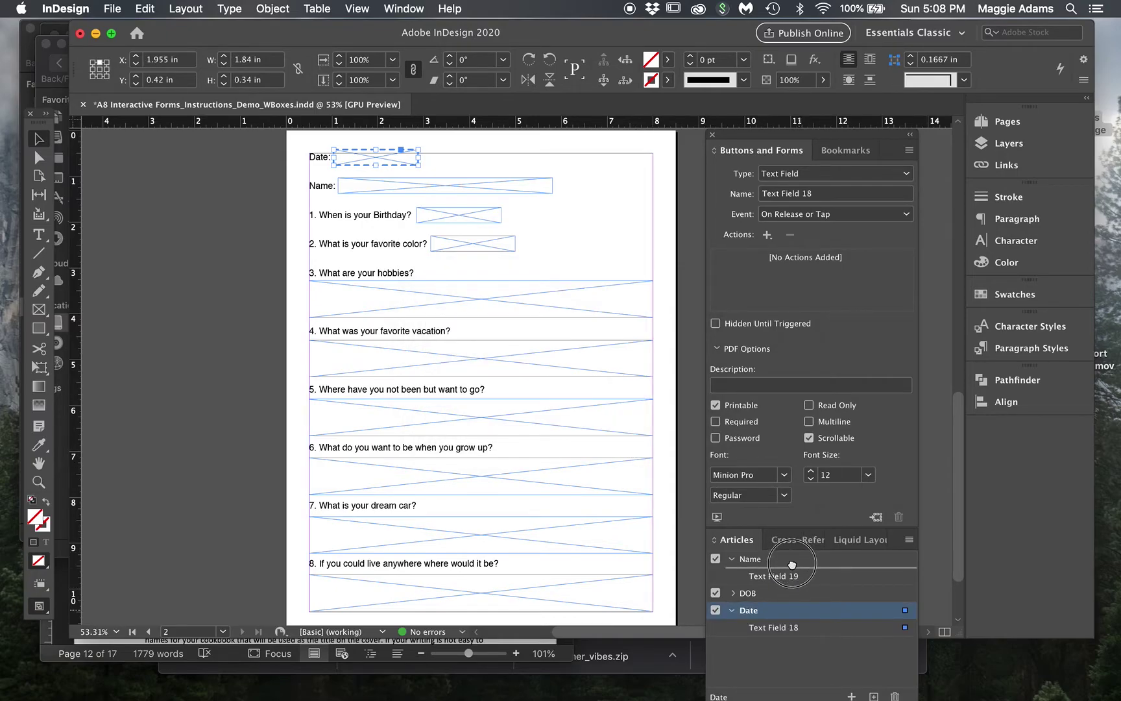
pyautogui.moveTo(792, 565); pyautogui.dragTo(777, 613)
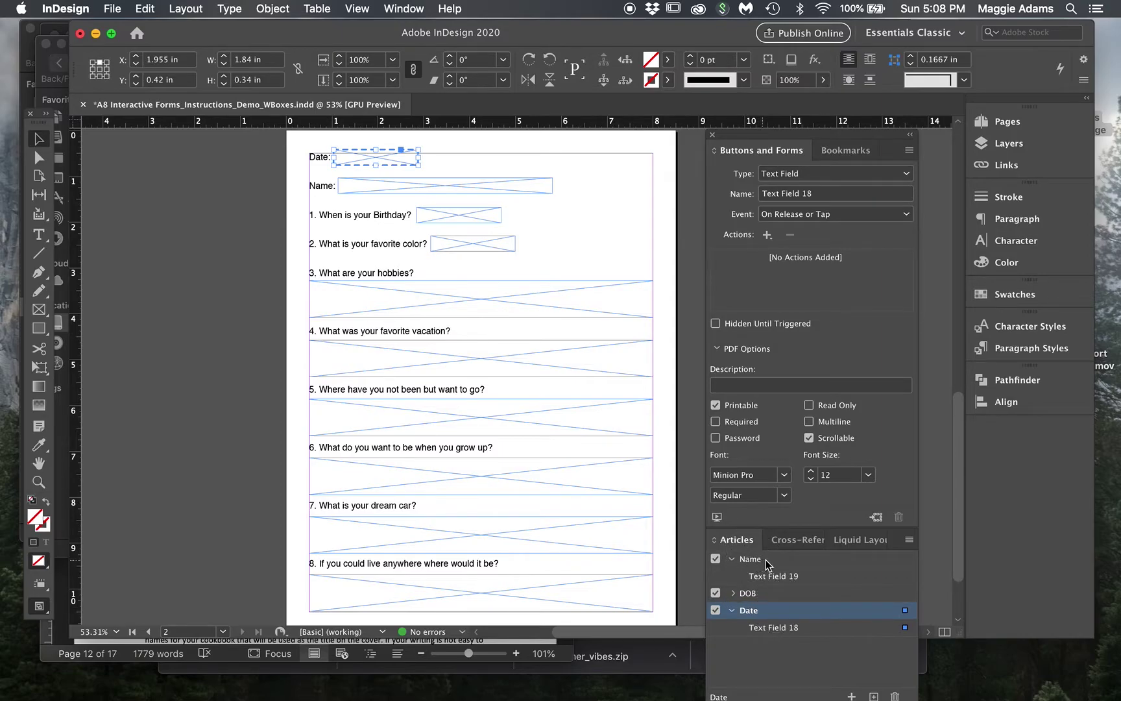
pyautogui.moveTo(769, 564); pyautogui.dragTo(771, 606)
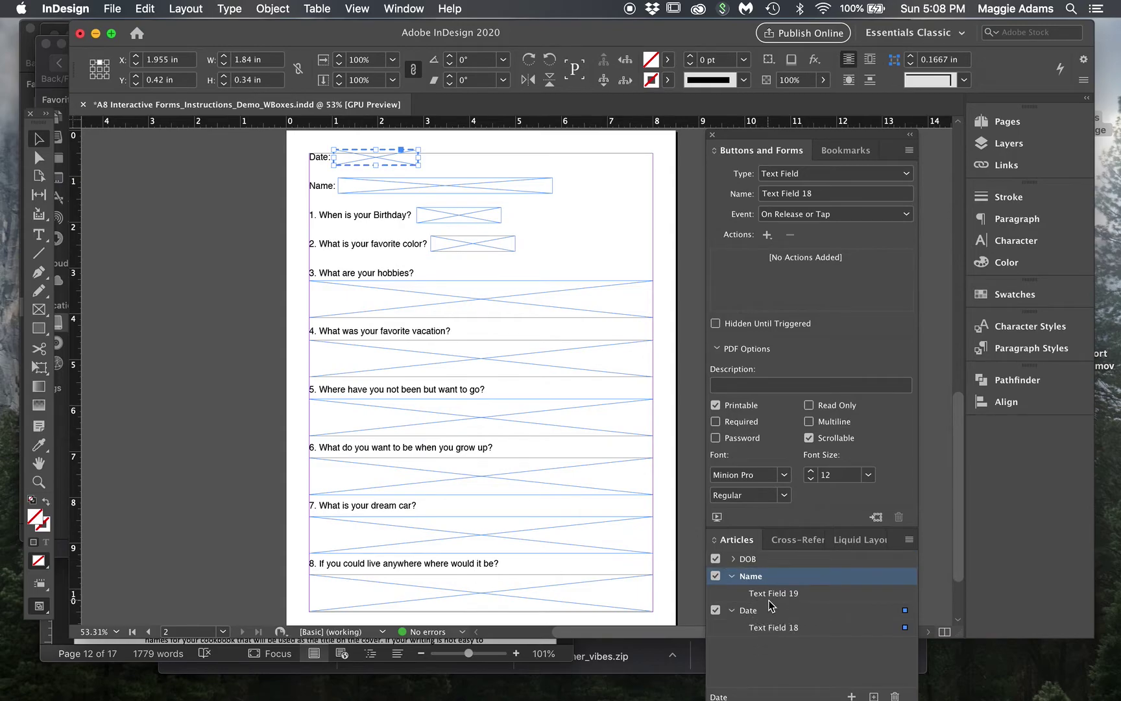
pyautogui.click(733, 576)
pyautogui.click(734, 594)
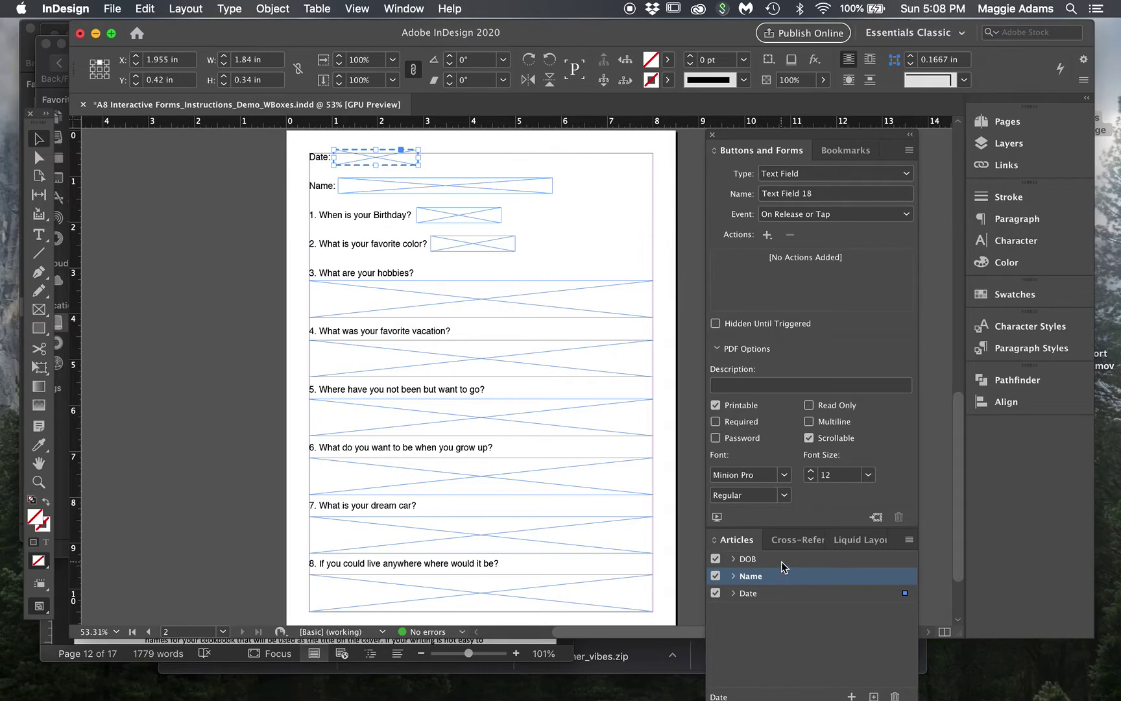
pyautogui.moveTo(782, 562); pyautogui.dragTo(781, 604)
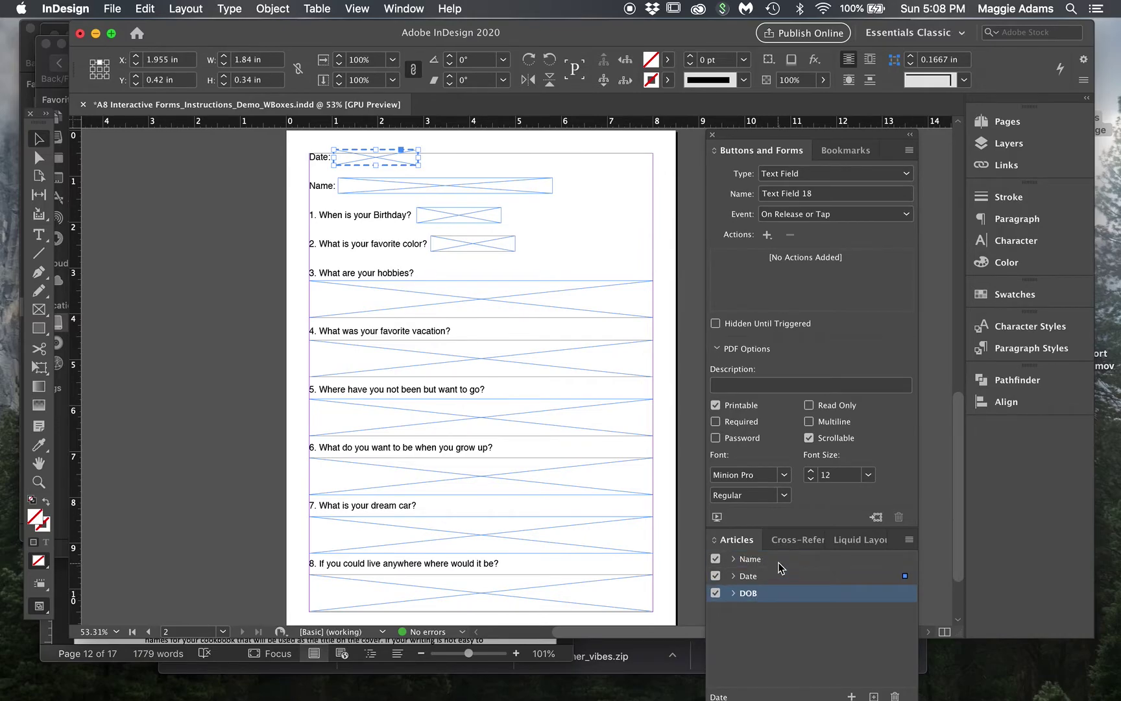
pyautogui.moveTo(780, 561); pyautogui.dragTo(779, 588)
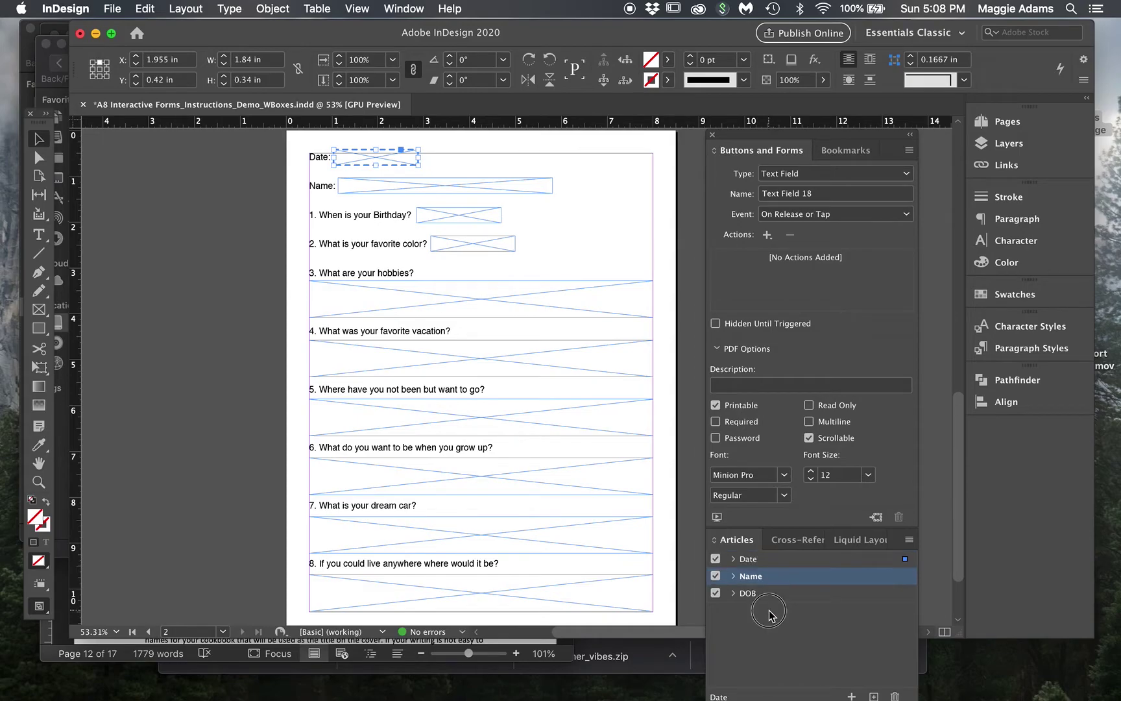
pyautogui.click(769, 613)
pyautogui.click(432, 203)
# - Make the favorite-color box a text field in a new article named 'Color'
pyautogui.click(447, 231)
pyautogui.click(446, 239)
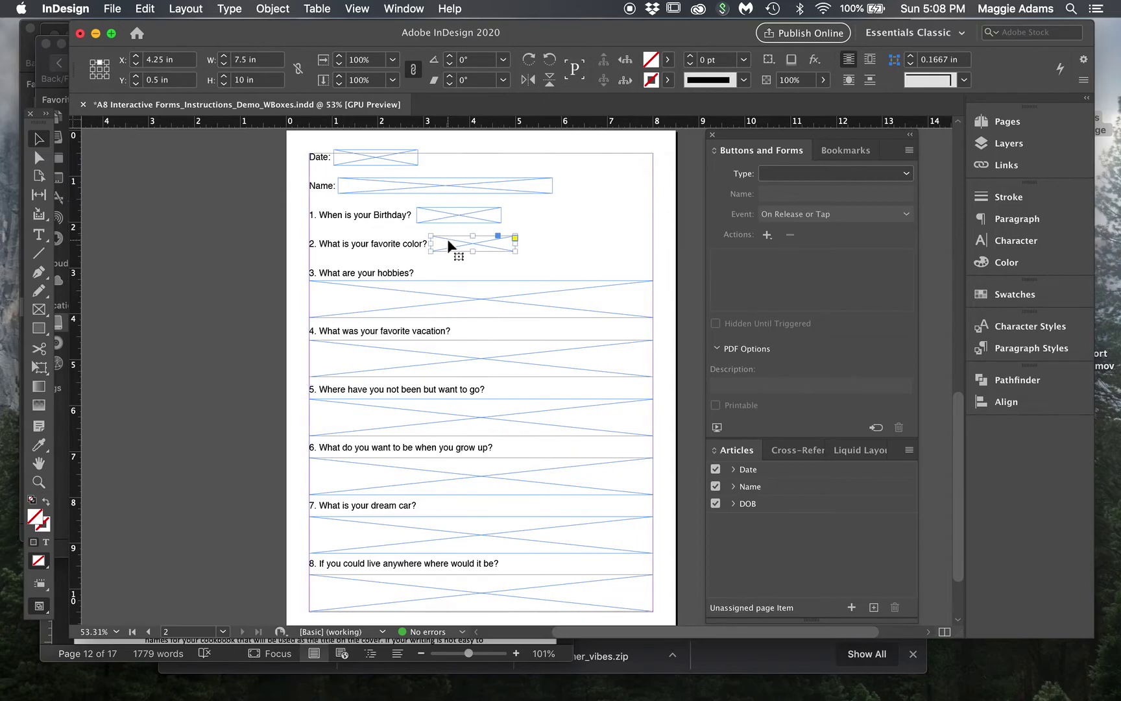
pyautogui.click(804, 175)
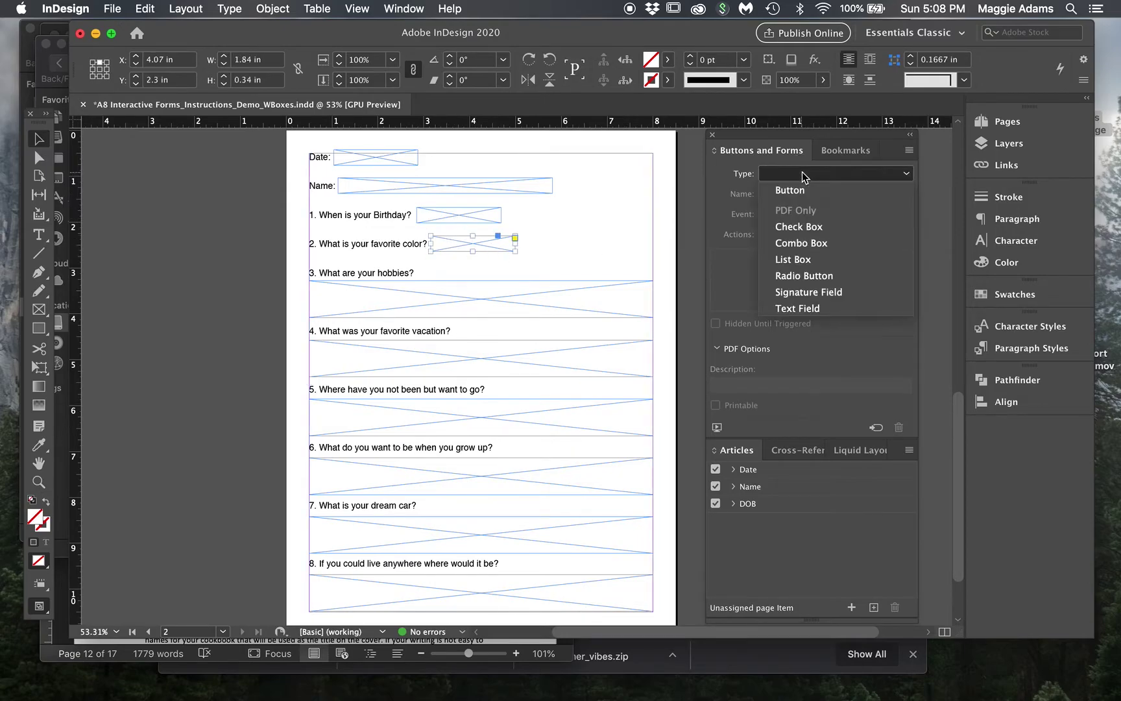
pyautogui.click(813, 308)
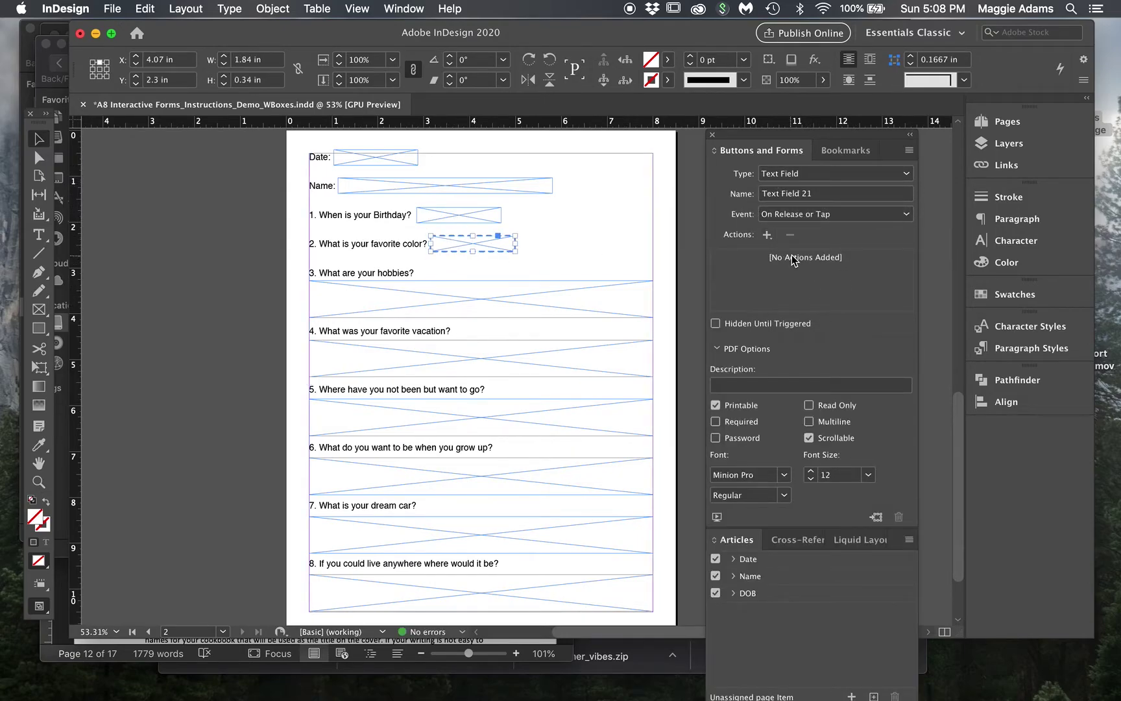
pyautogui.click(806, 219)
pyautogui.click(805, 220)
pyautogui.scroll(-2, 494, 238)
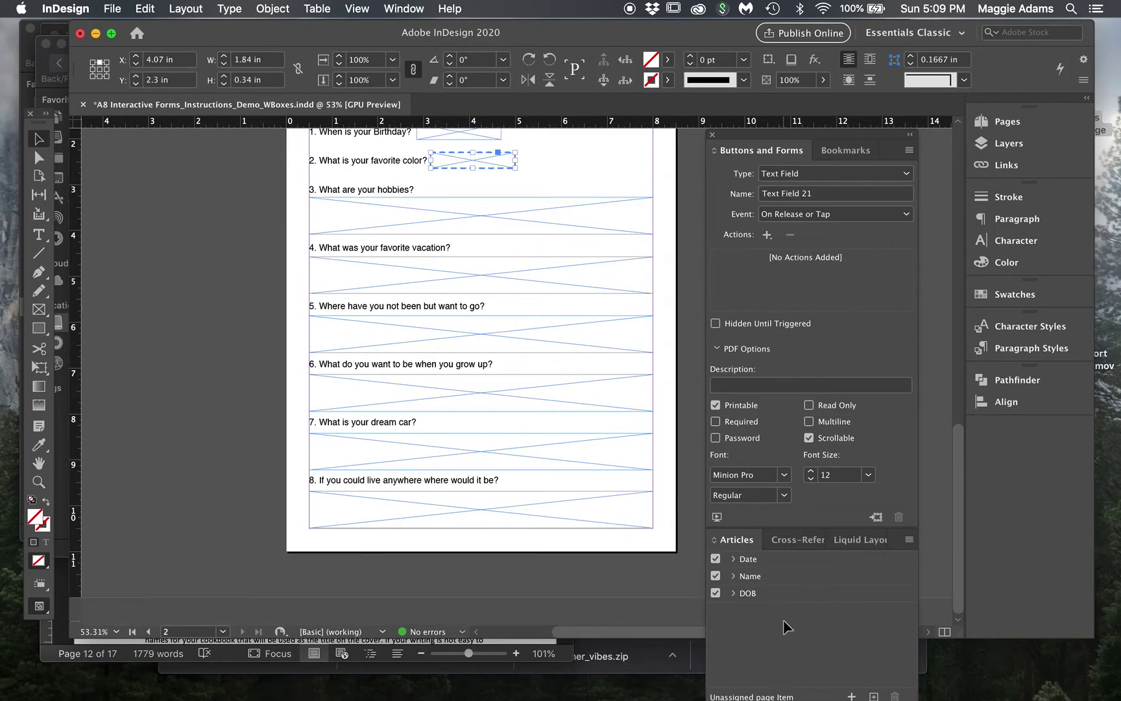
pyautogui.moveTo(494, 166); pyautogui.dragTo(816, 628)
pyautogui.write('Col')
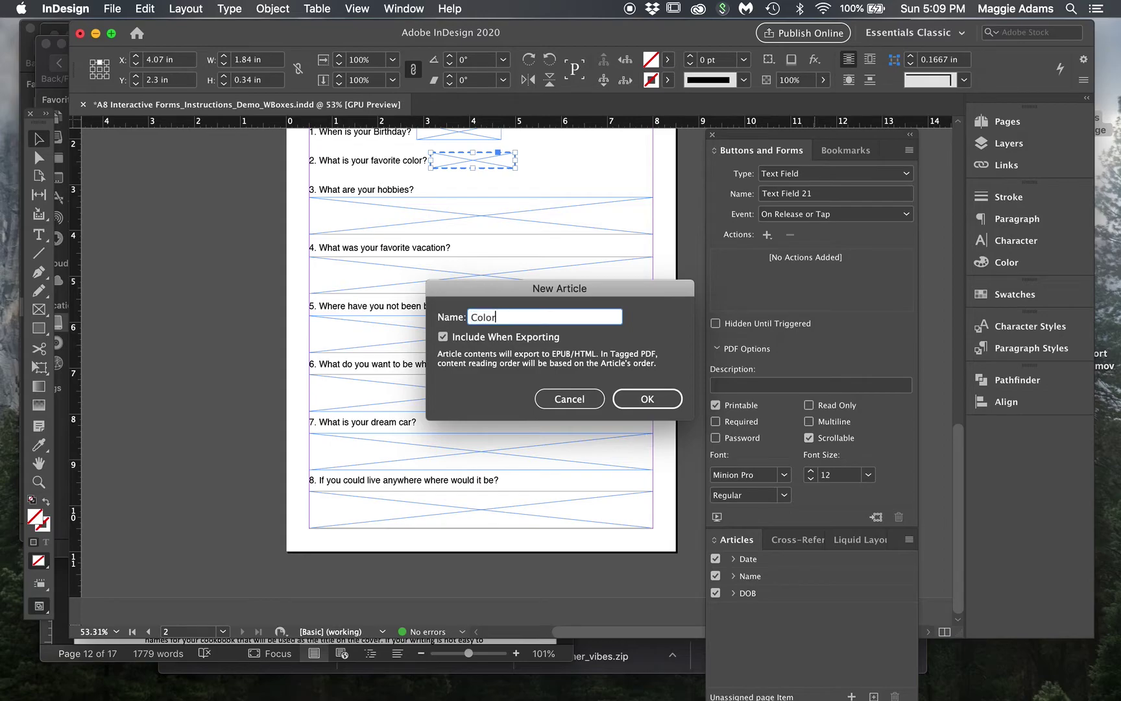
pyautogui.write('or')
pyautogui.click(648, 398)
# - Make the hobbies box a text field in a new article named 'Hobbies'
pyautogui.click(483, 201)
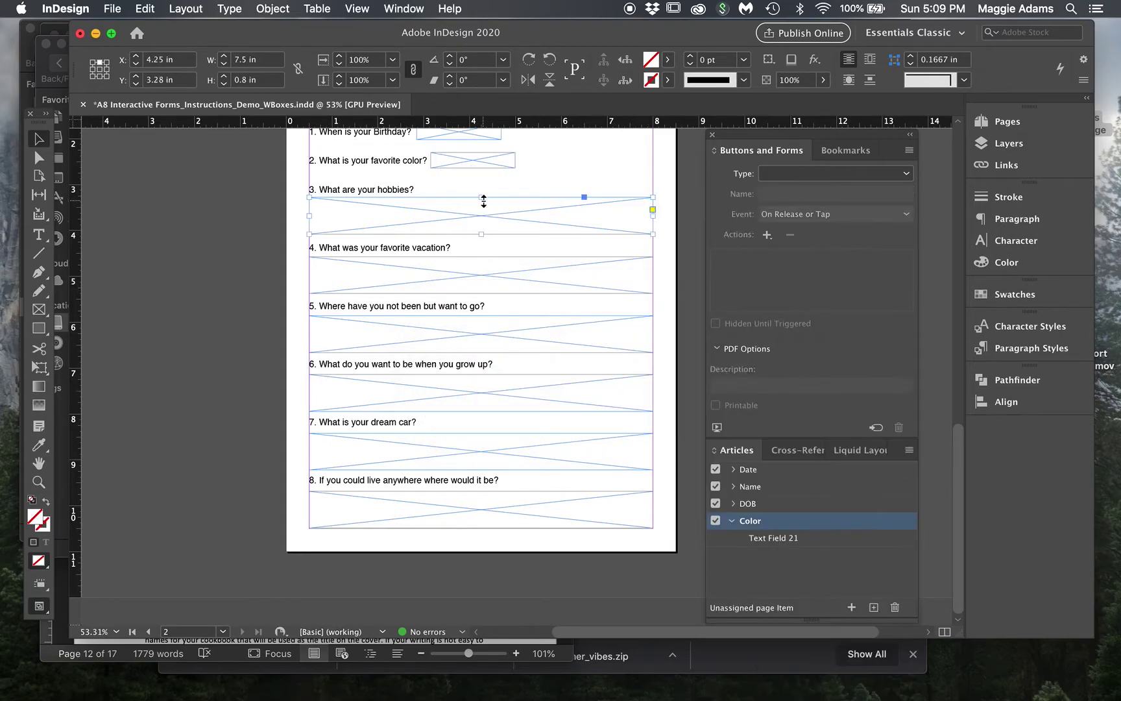
pyautogui.click(795, 173)
pyautogui.click(815, 308)
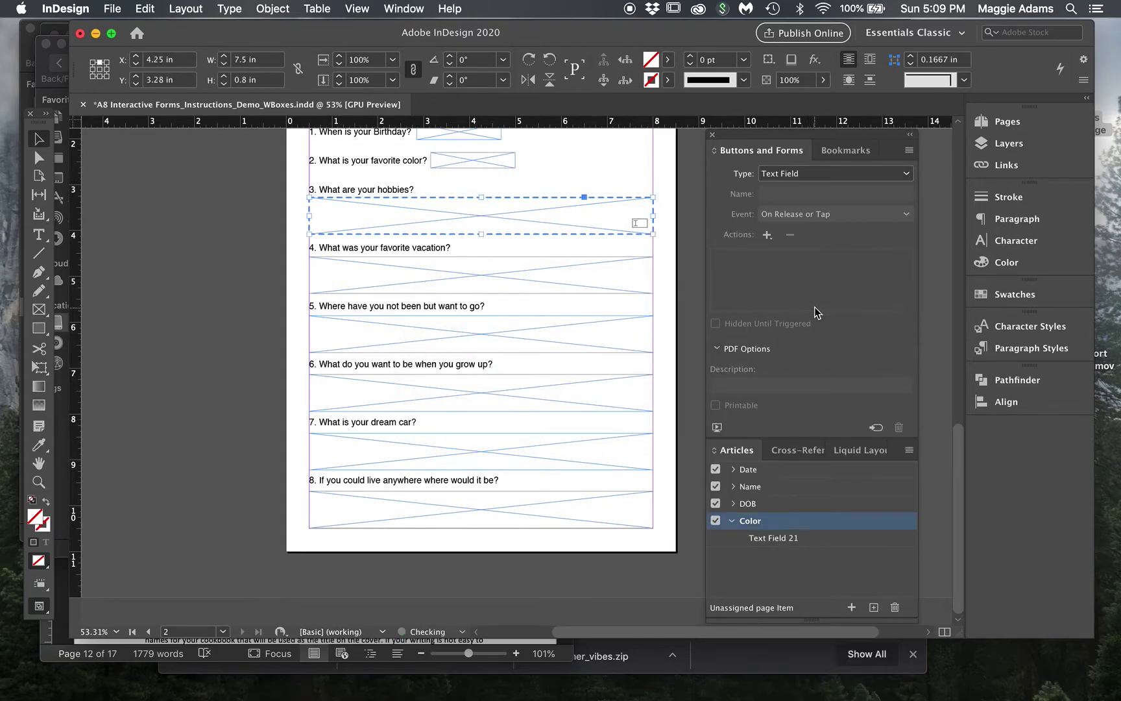
pyautogui.moveTo(509, 240); pyautogui.dragTo(781, 636)
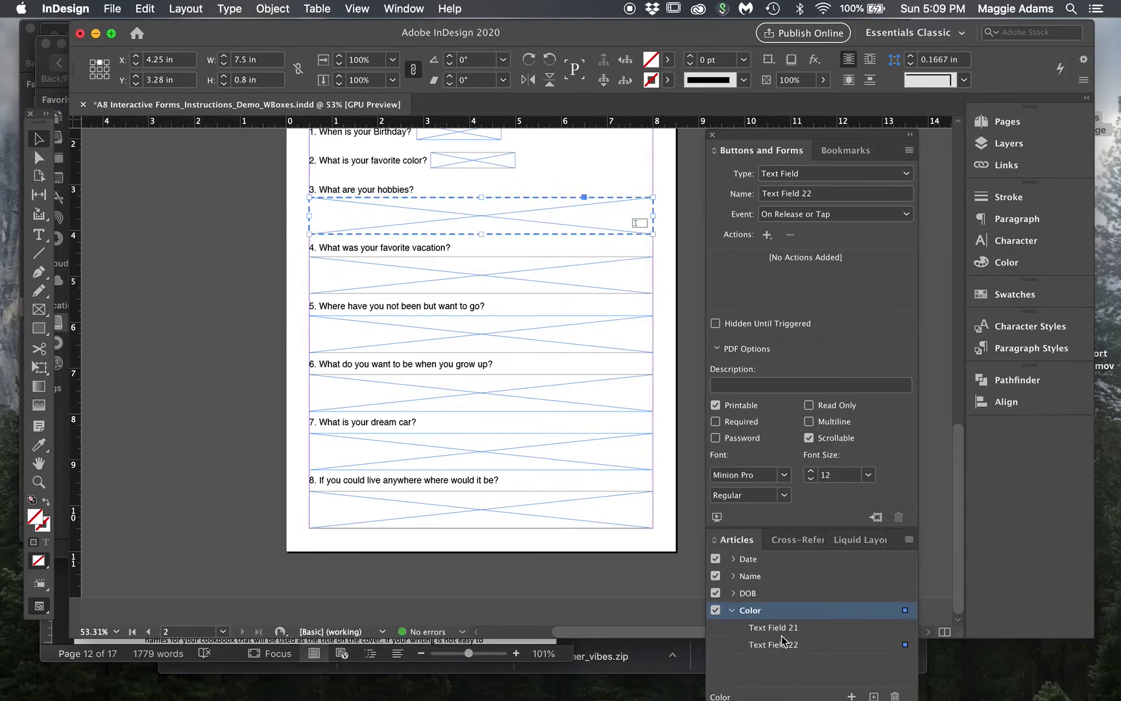
pyautogui.click(734, 610)
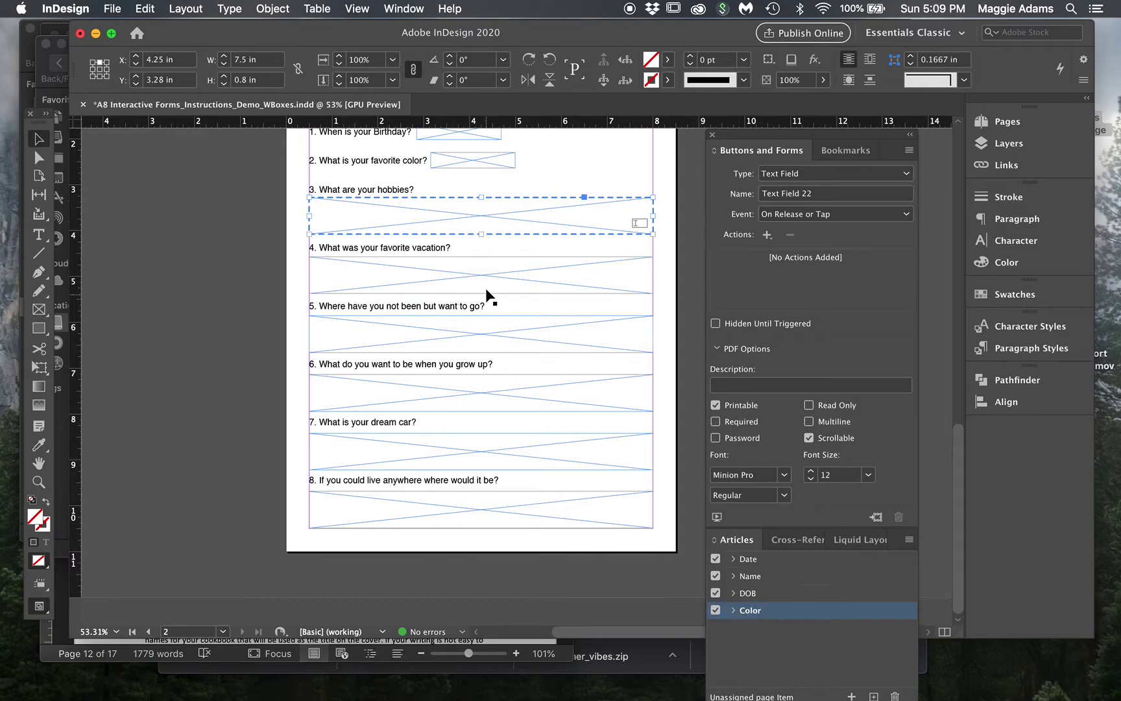
pyautogui.moveTo(492, 231); pyautogui.dragTo(744, 630)
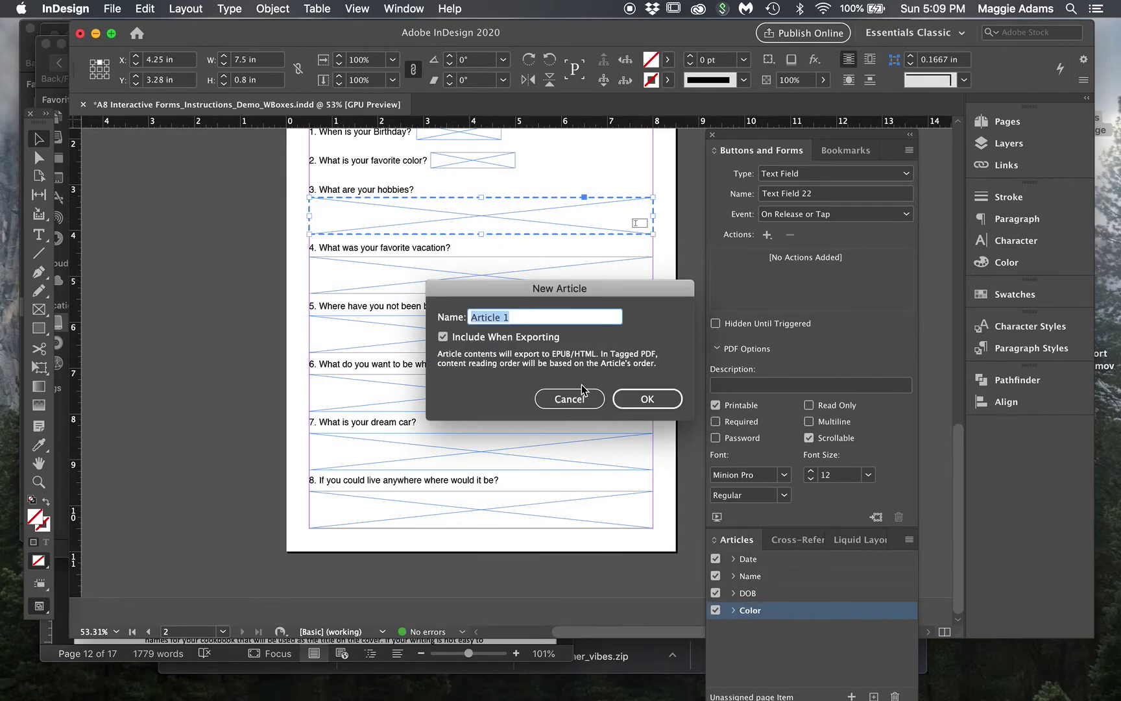
pyautogui.write('Hobbies')
pyautogui.click(652, 398)
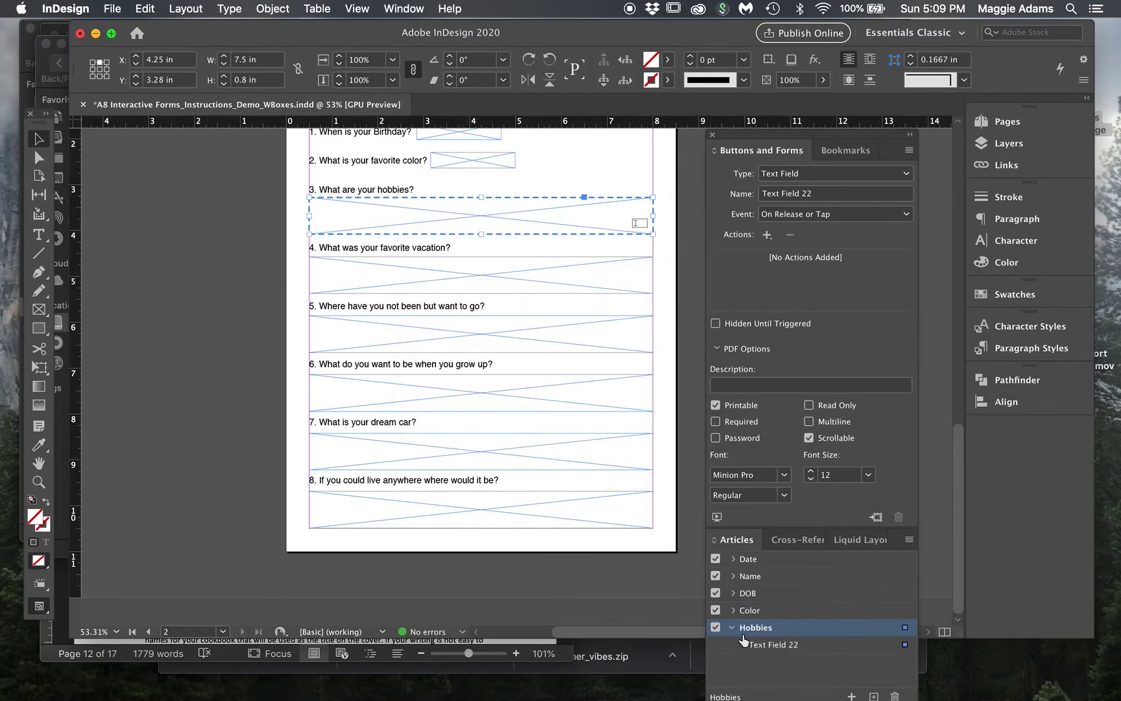
# - Make the vacation answer box a text field and put it in a new 'Vacation' article
pyautogui.click(462, 263)
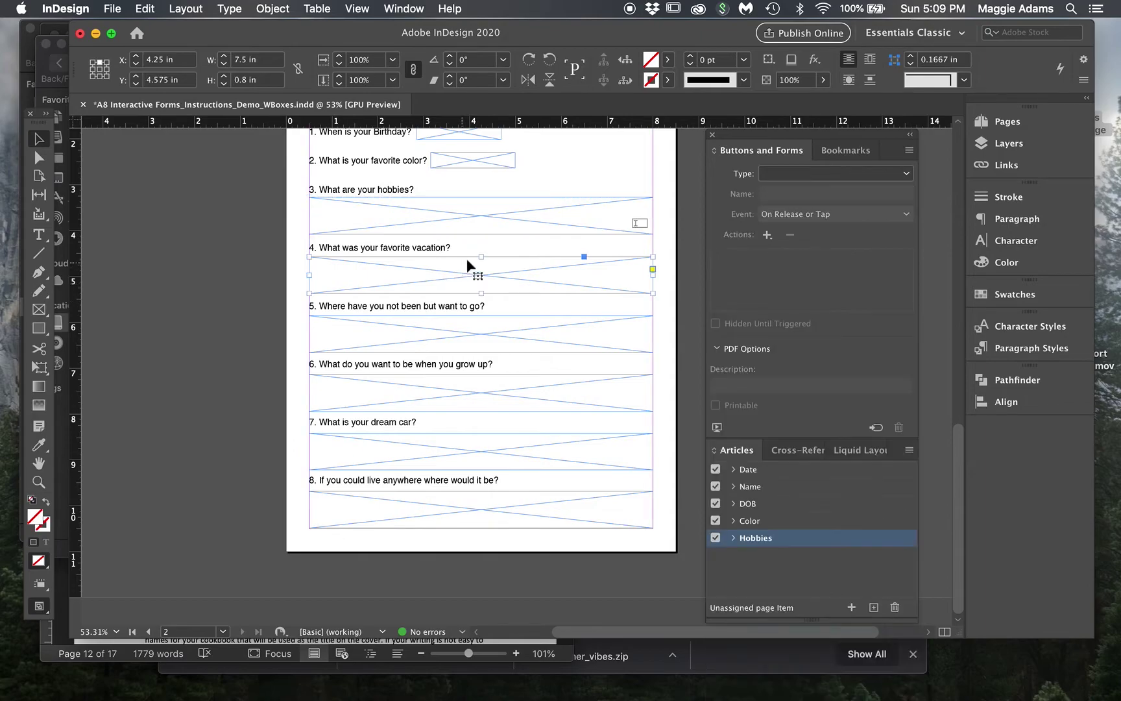
pyautogui.click(854, 173)
pyautogui.click(834, 306)
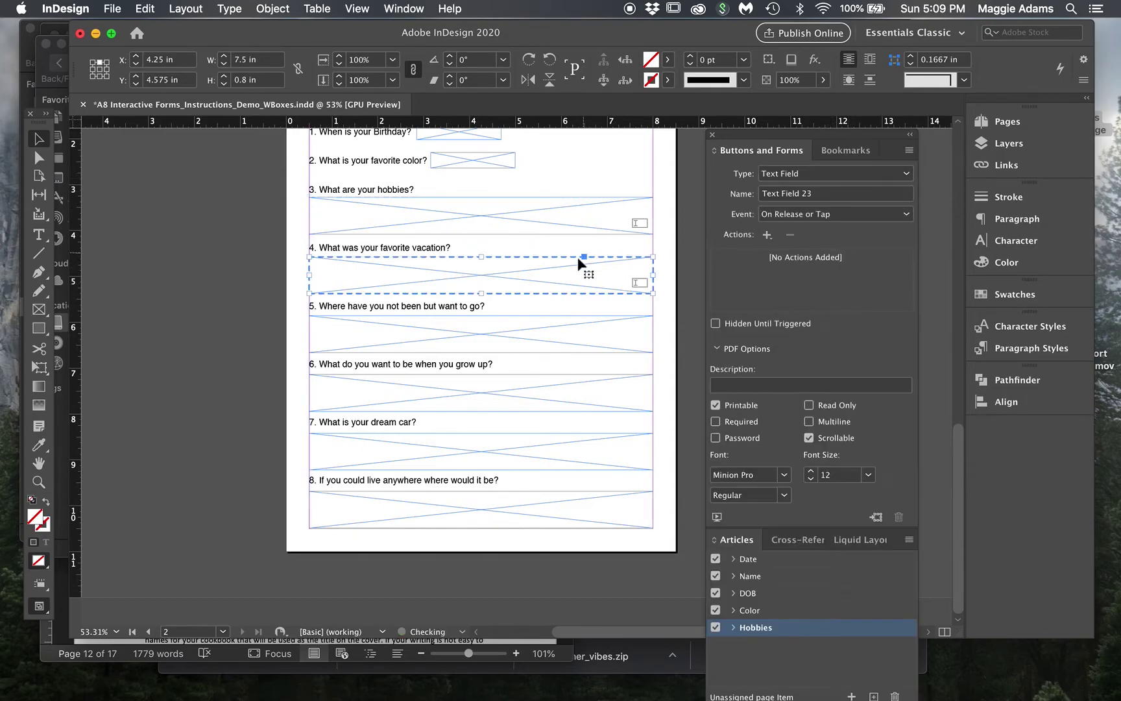
pyautogui.moveTo(579, 263); pyautogui.dragTo(778, 658)
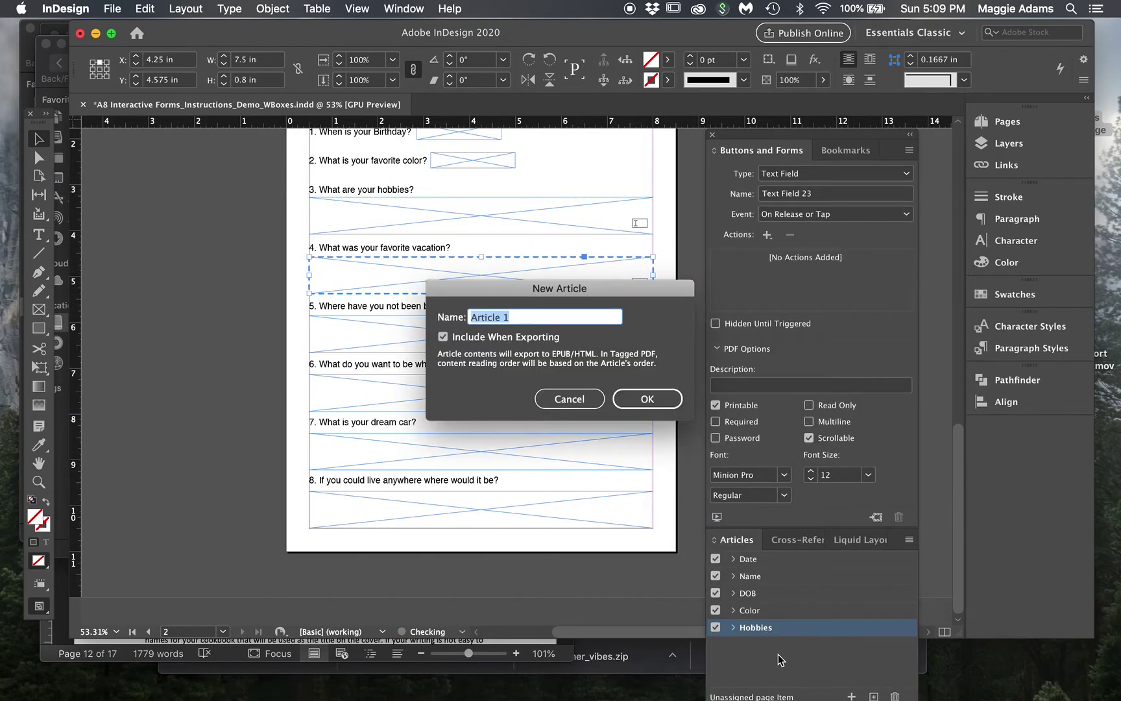
pyautogui.write('Vacation')
pyautogui.click(626, 392)
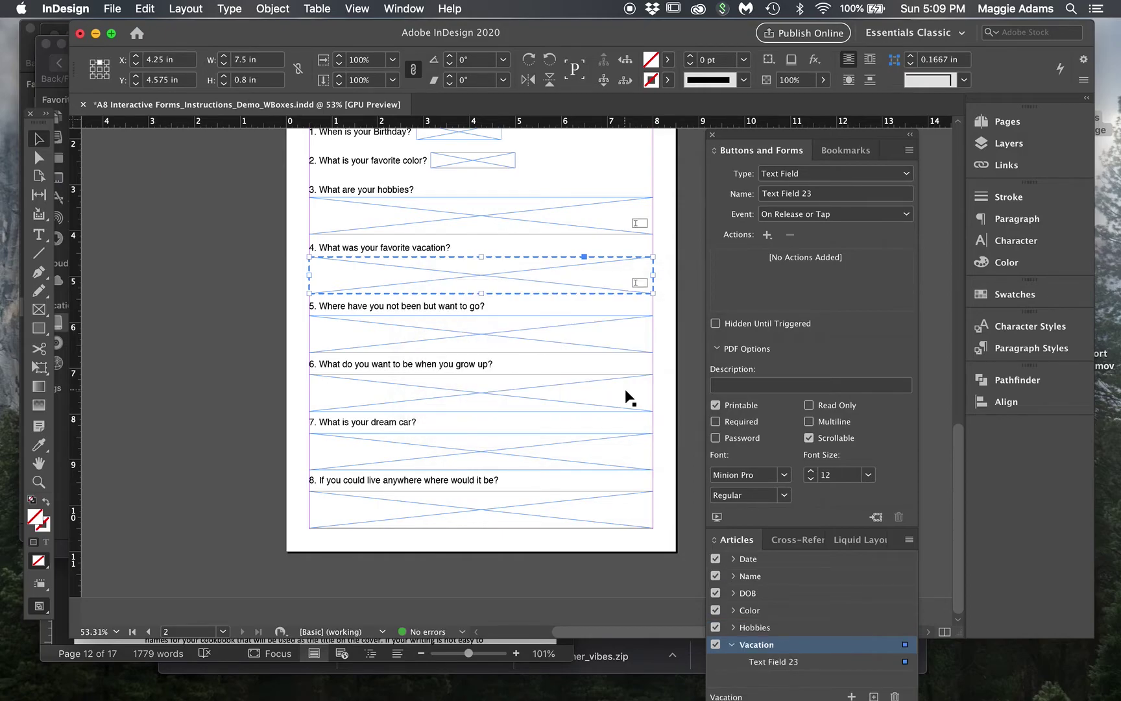
# - Make question 5's box a text field in a 'Want to go' article, then collapse both articles
pyautogui.click(490, 317)
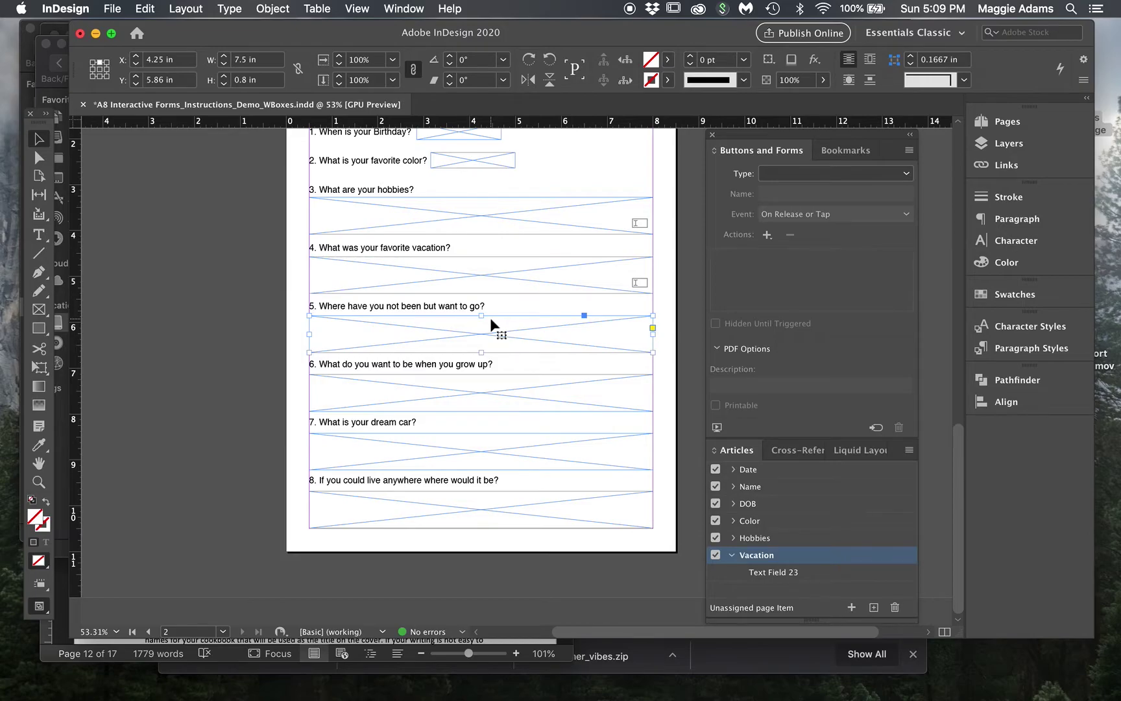
pyautogui.click(804, 173)
pyautogui.click(813, 310)
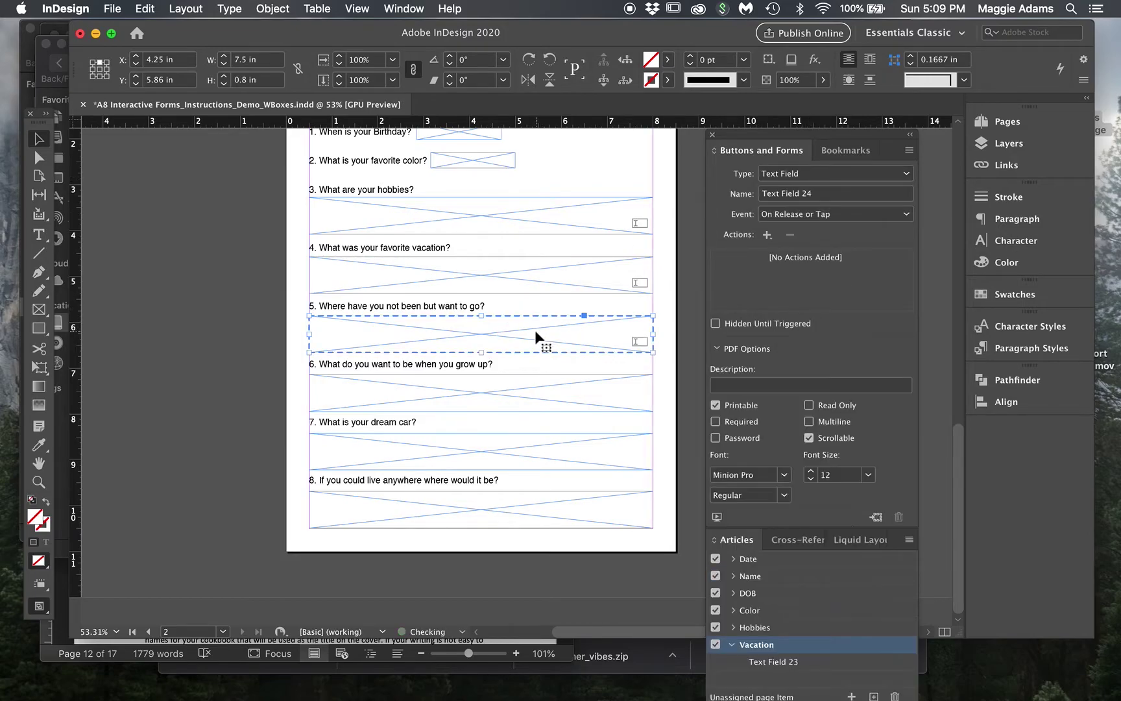
pyautogui.moveTo(531, 321); pyautogui.dragTo(786, 688)
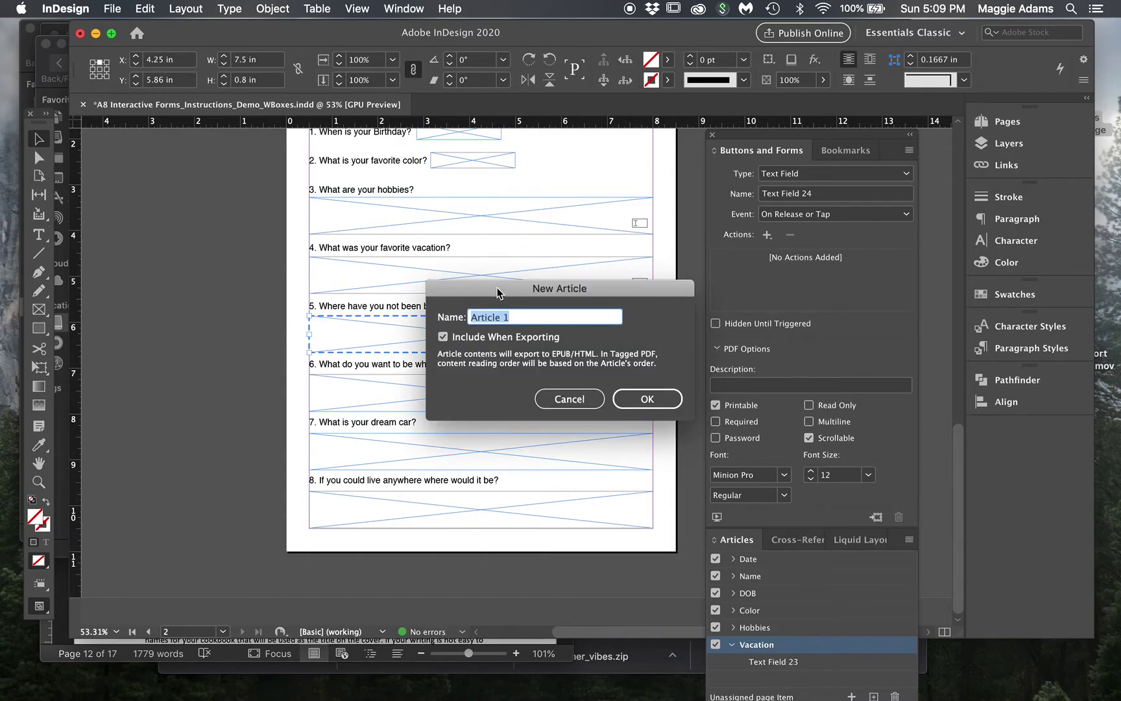
pyautogui.moveTo(497, 289); pyautogui.dragTo(565, 350)
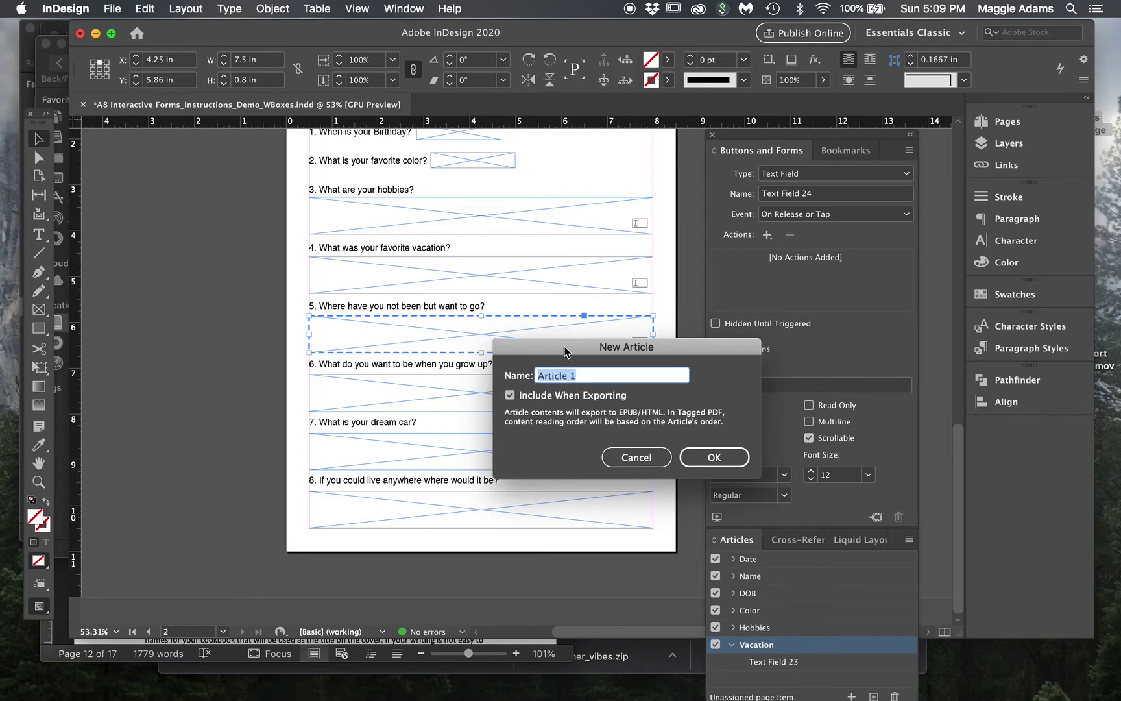
pyautogui.write('Want to go')
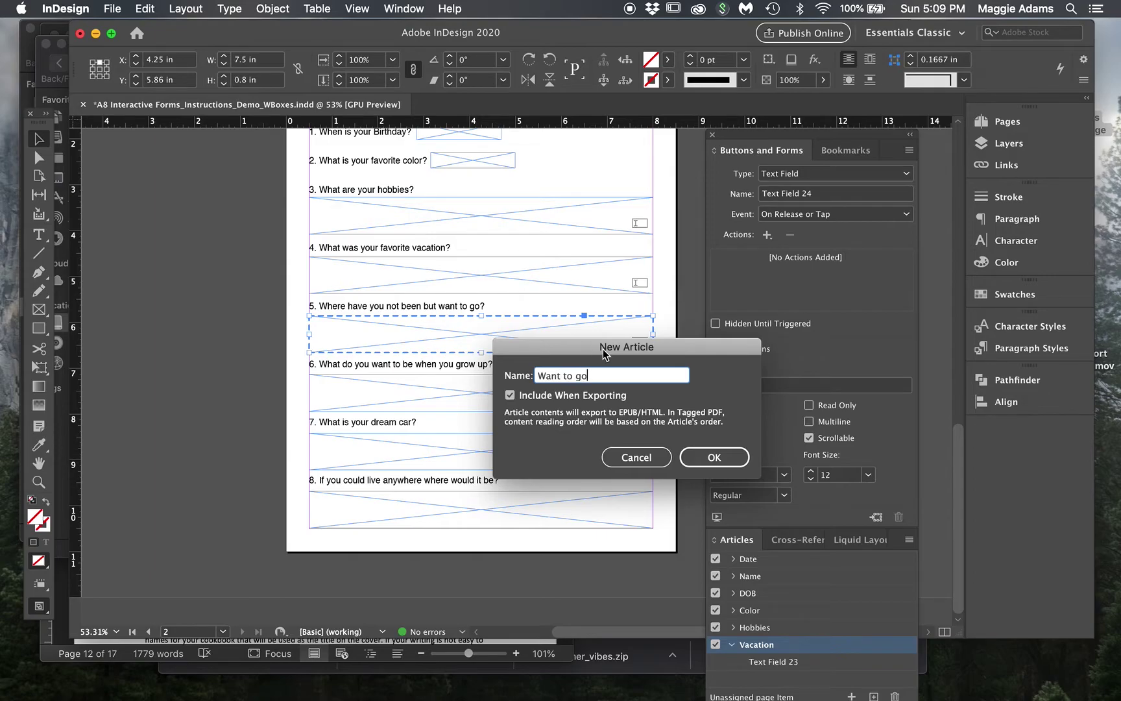
pyautogui.click(693, 461)
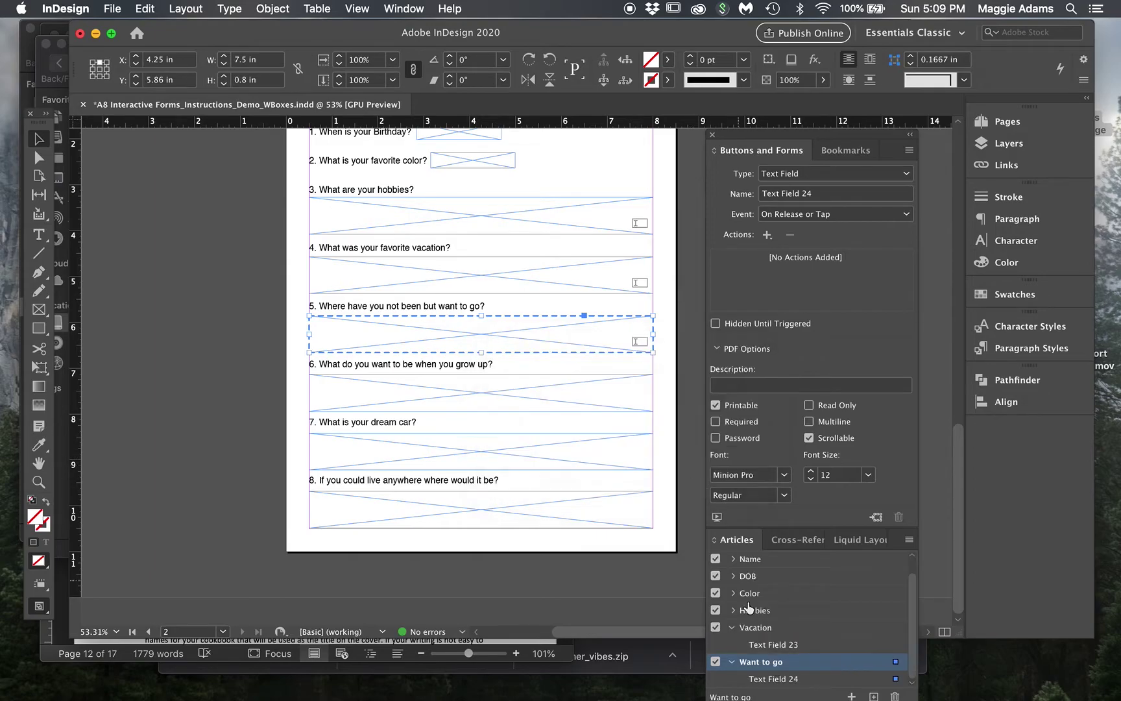
pyautogui.click(733, 628)
pyautogui.click(733, 662)
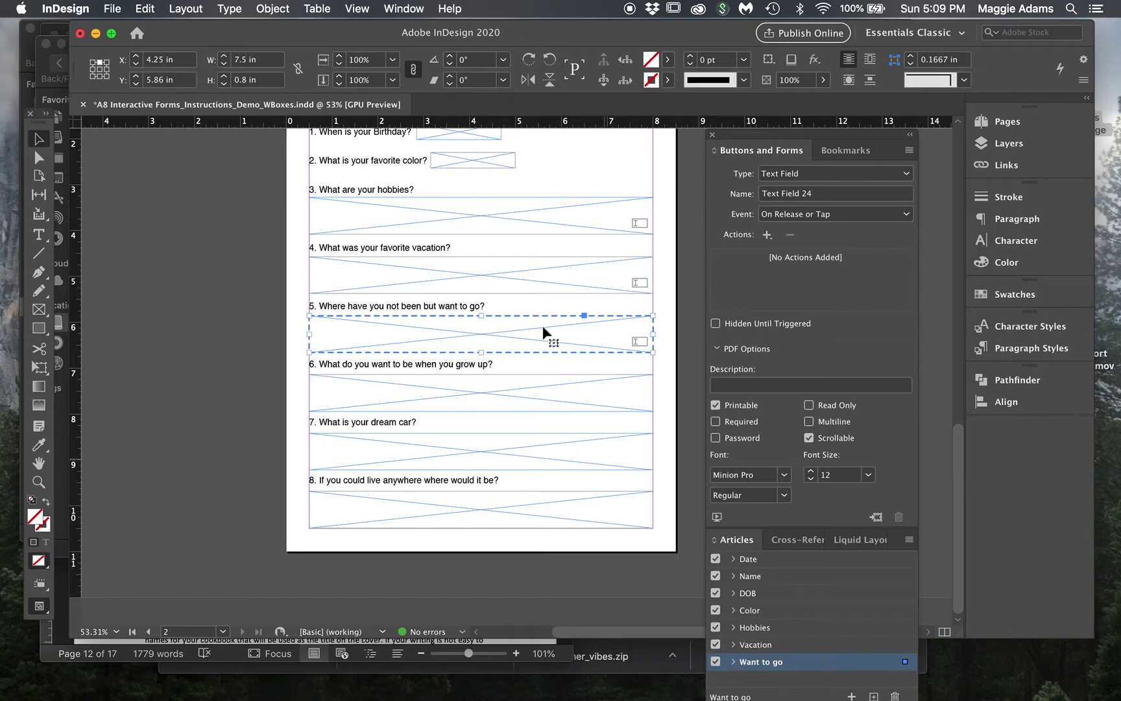
# - Select the question 2–5 answer fields in turn to check them
pyautogui.click(536, 259)
pyautogui.click(536, 215)
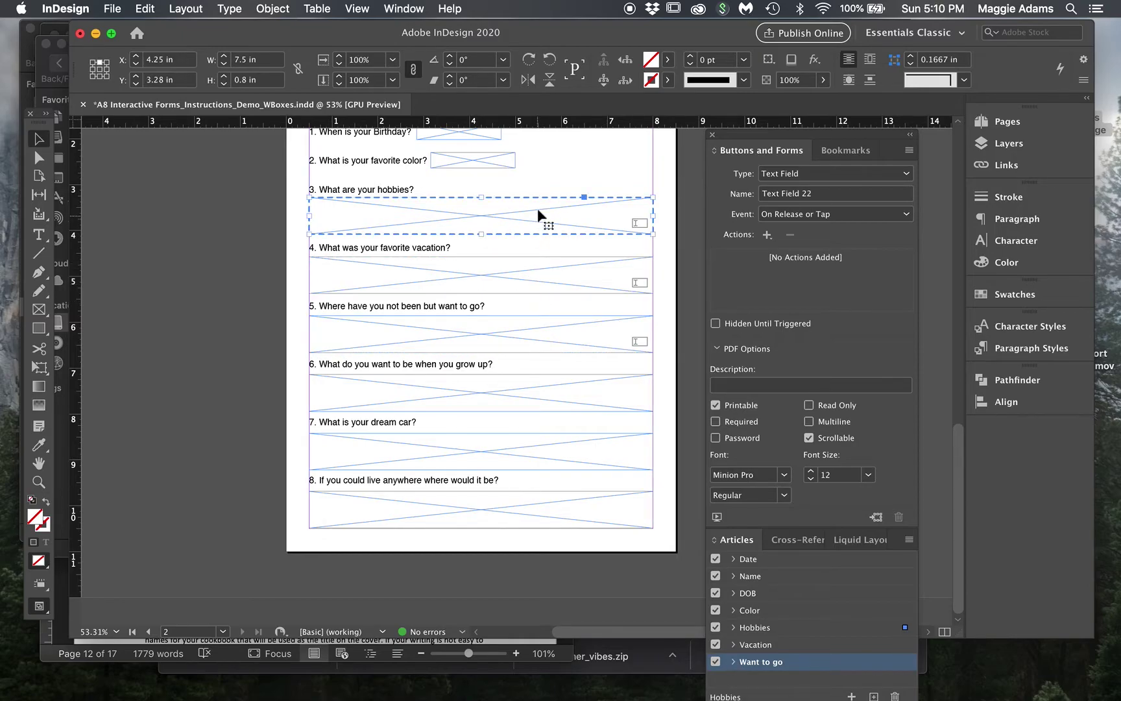
pyautogui.click(501, 158)
pyautogui.click(515, 288)
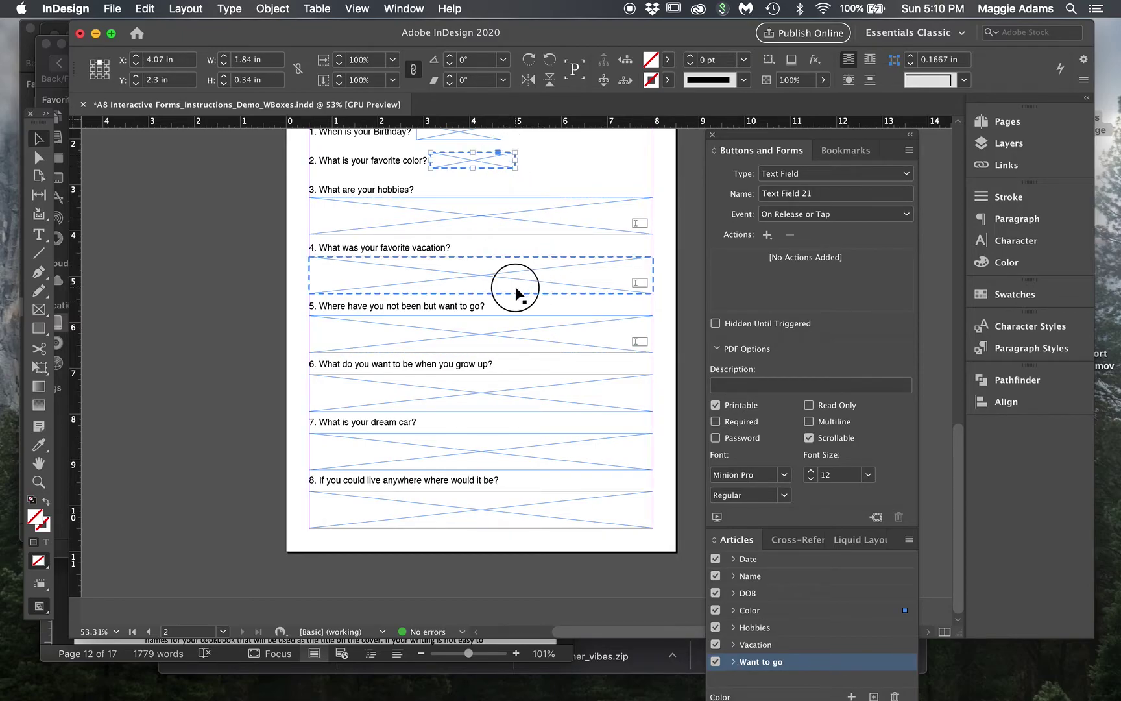
pyautogui.click(519, 327)
# - Make question 6's box a text field in a new 'Grow up' article
pyautogui.click(533, 381)
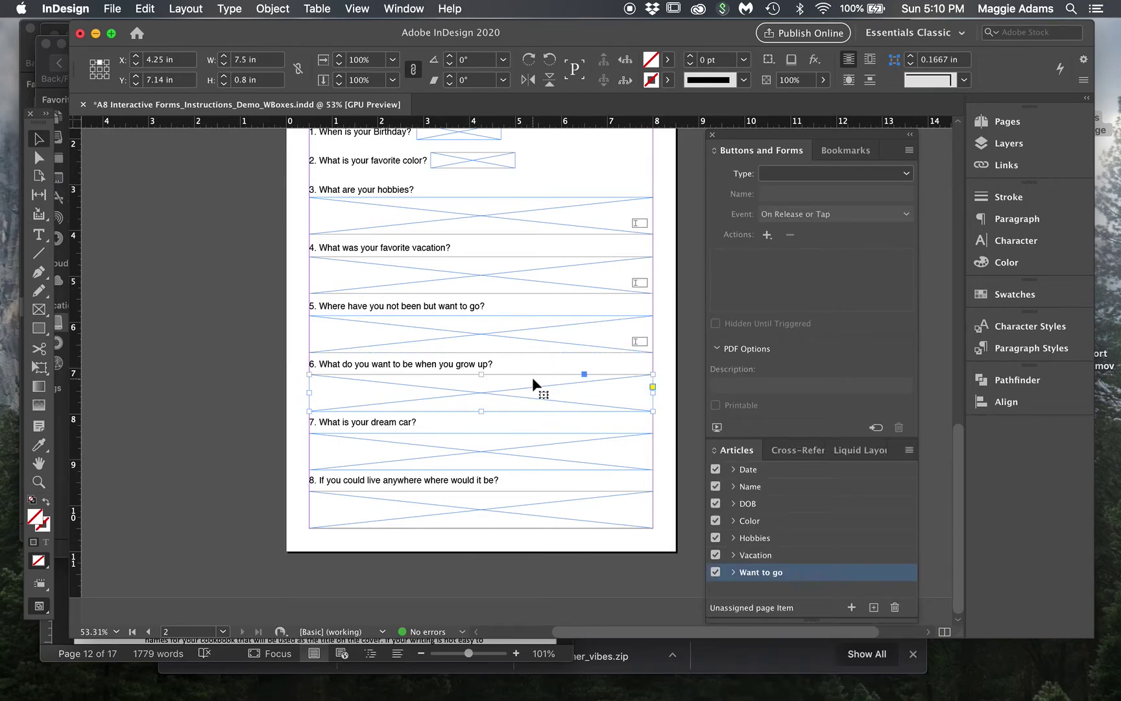
pyautogui.click(811, 173)
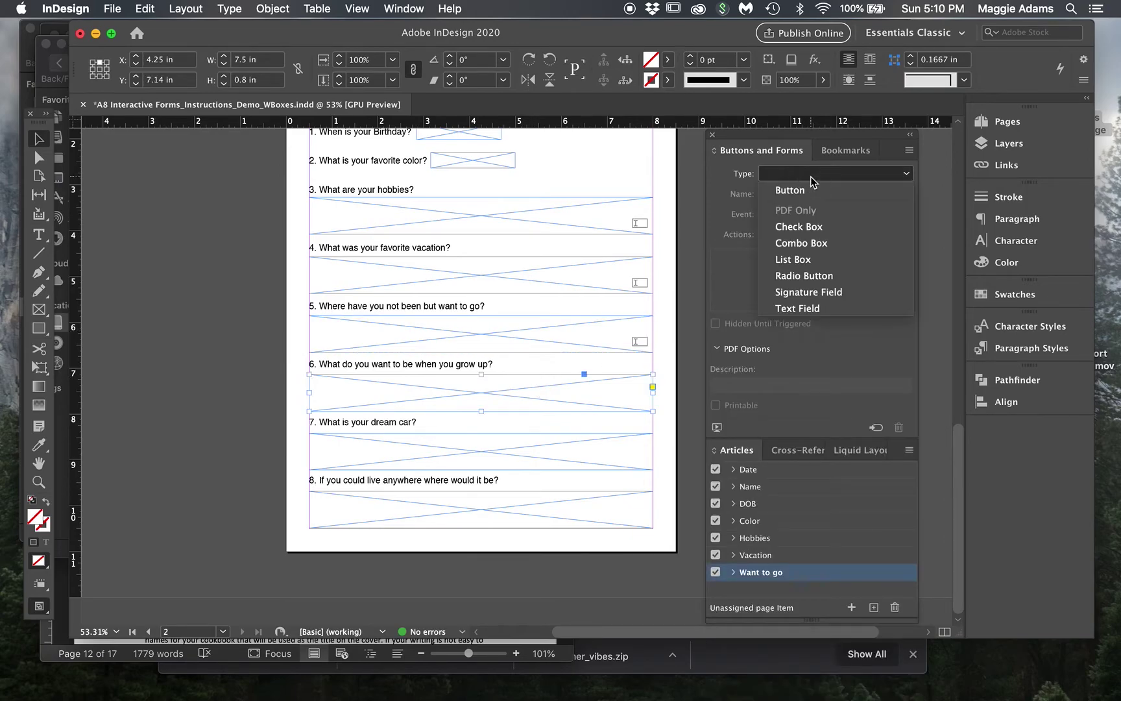
pyautogui.click(803, 307)
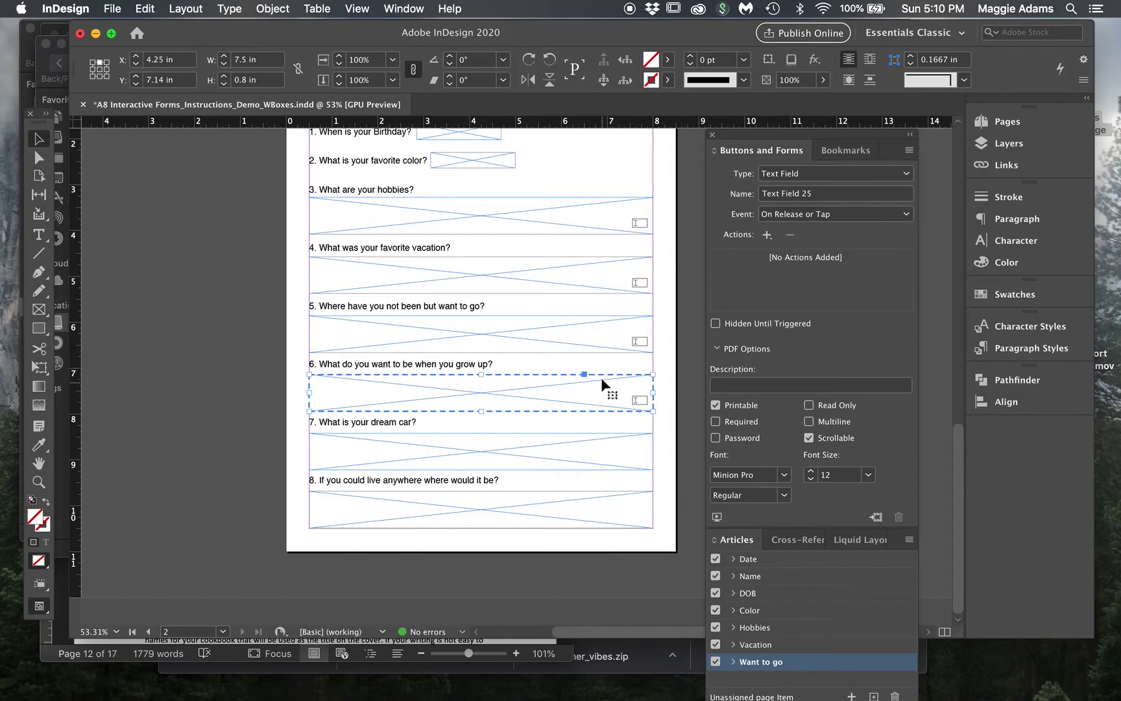
pyautogui.moveTo(602, 372); pyautogui.dragTo(790, 680)
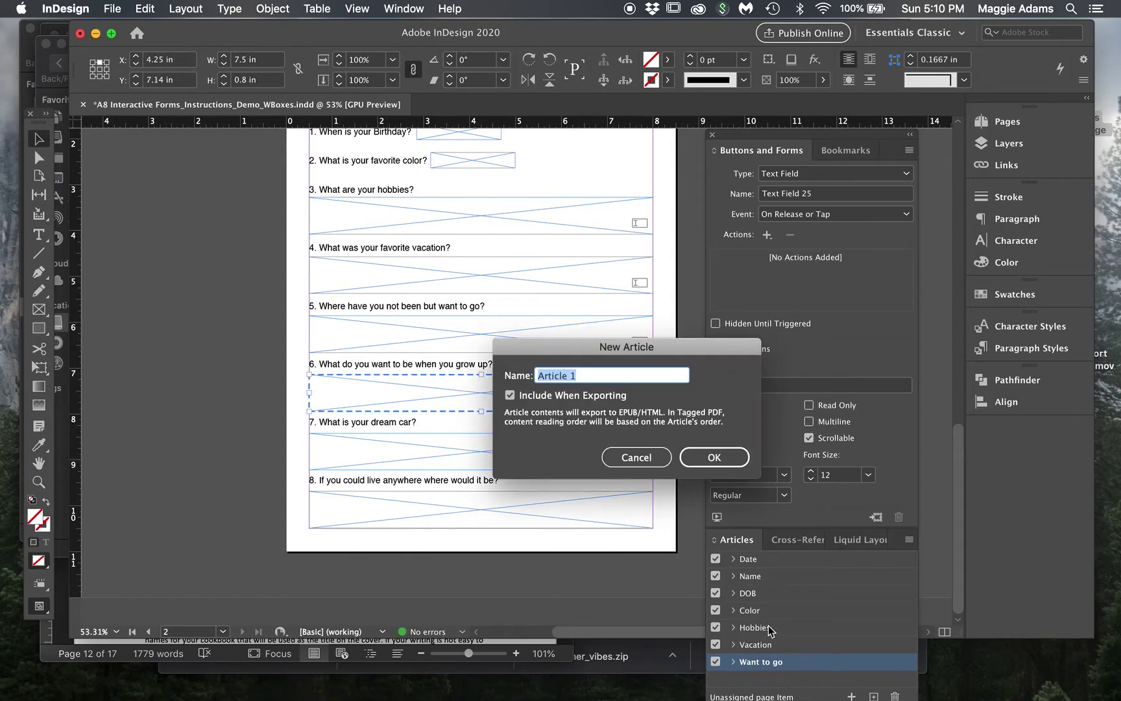
pyautogui.write('Grow up')
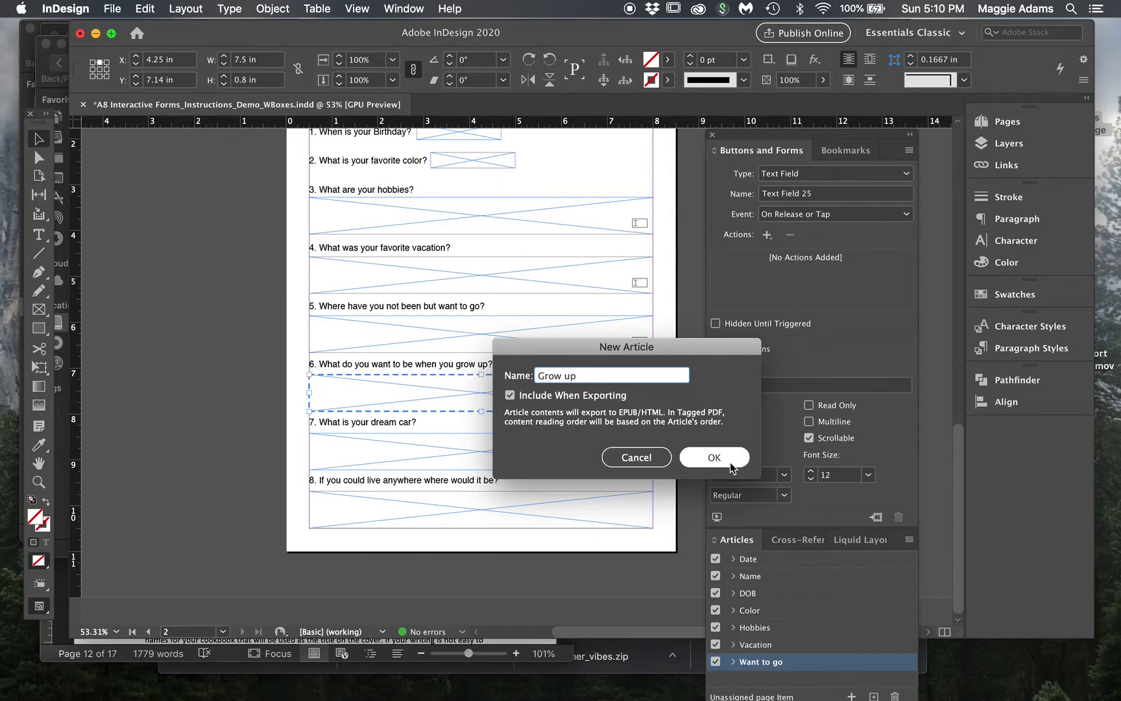
pyautogui.click(729, 458)
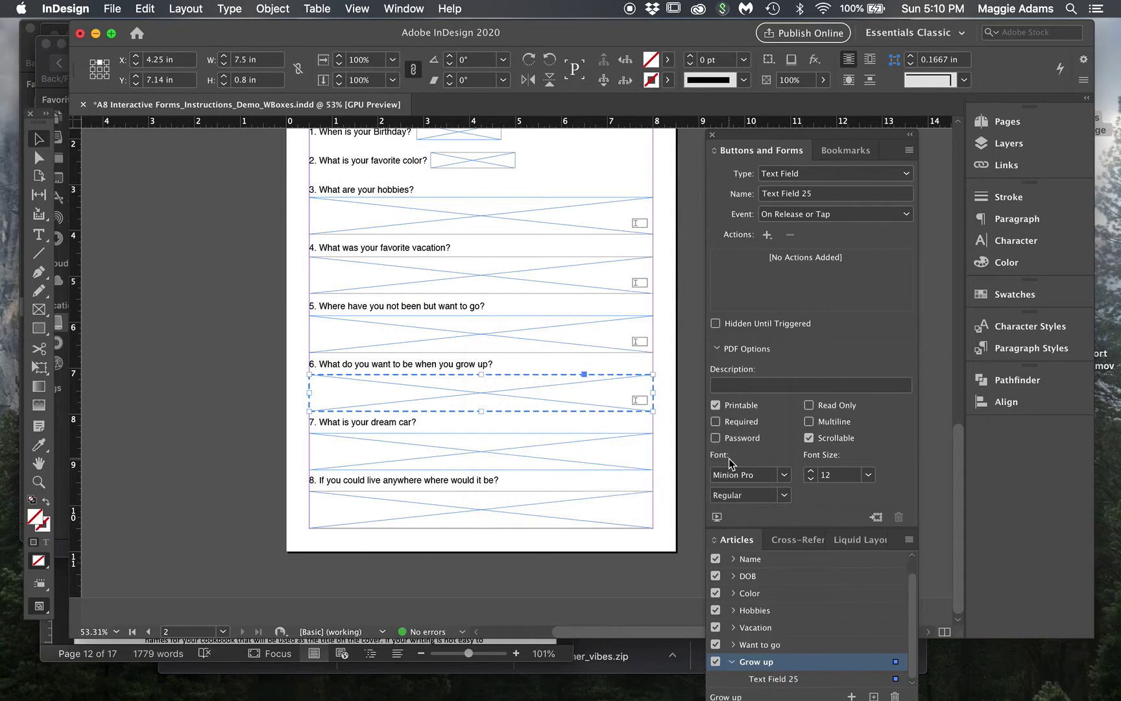
pyautogui.click(733, 661)
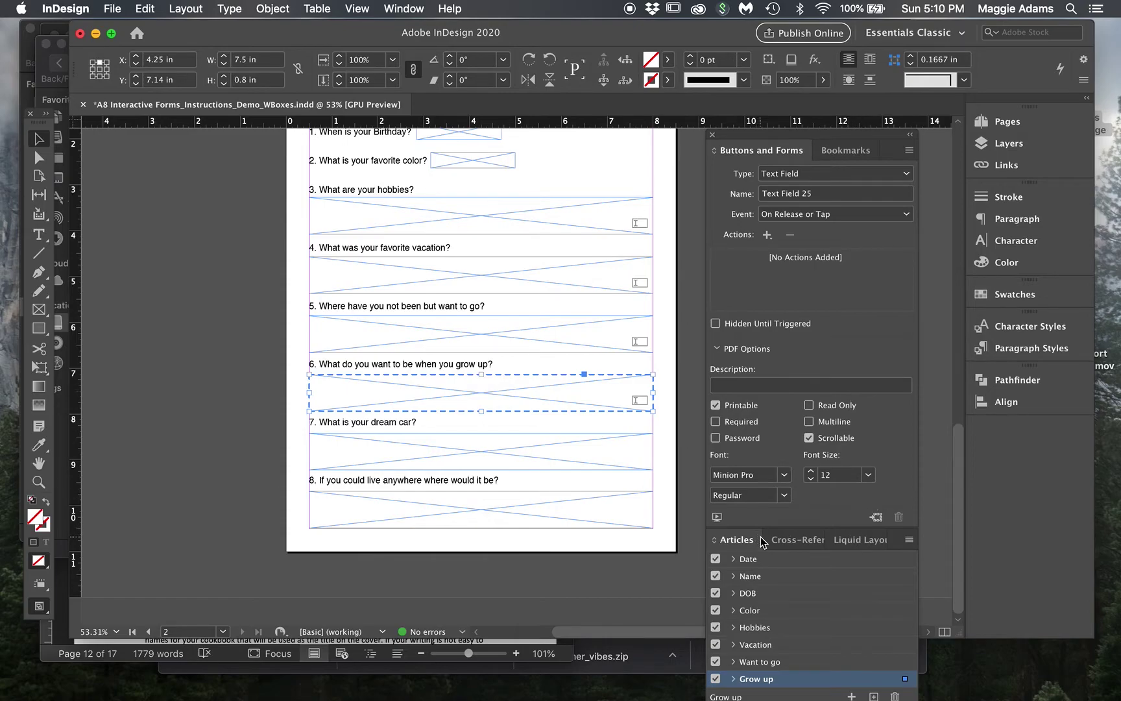
# - Float and lengthen the Articles panel, then put question 7's text field in a 'Dream Car' article
pyautogui.moveTo(750, 543); pyautogui.dragTo(146, 115)
pyautogui.moveTo(187, 306); pyautogui.dragTo(188, 389)
pyautogui.click(414, 454)
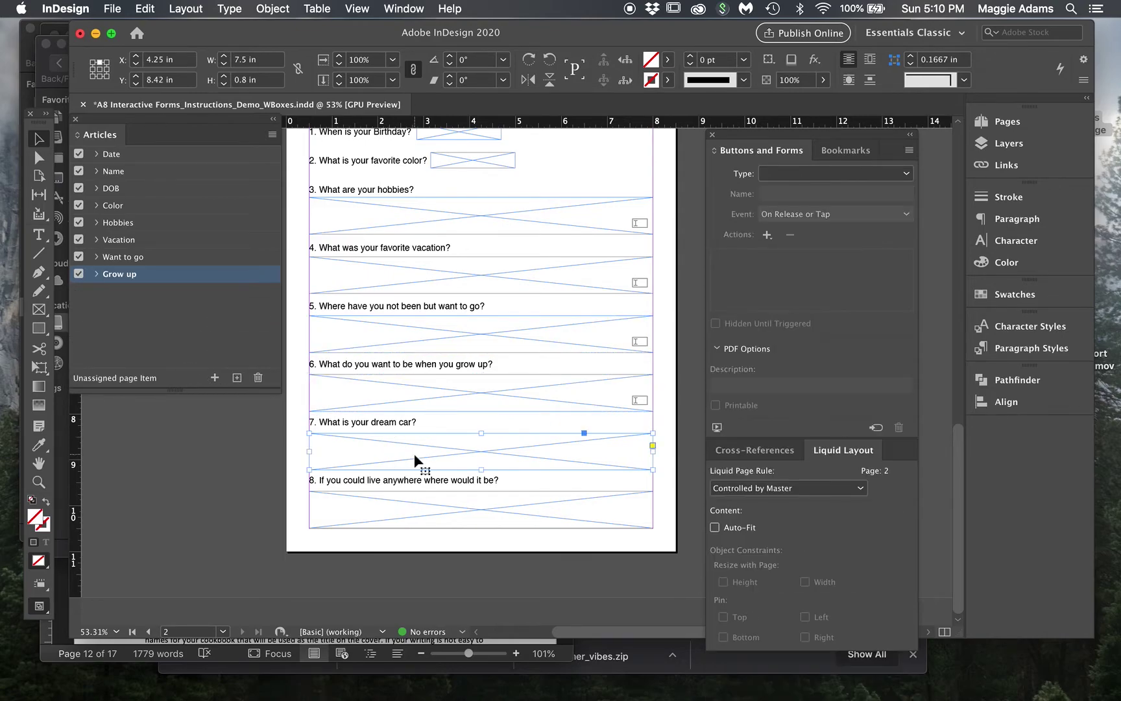
pyautogui.click(789, 174)
pyautogui.click(794, 307)
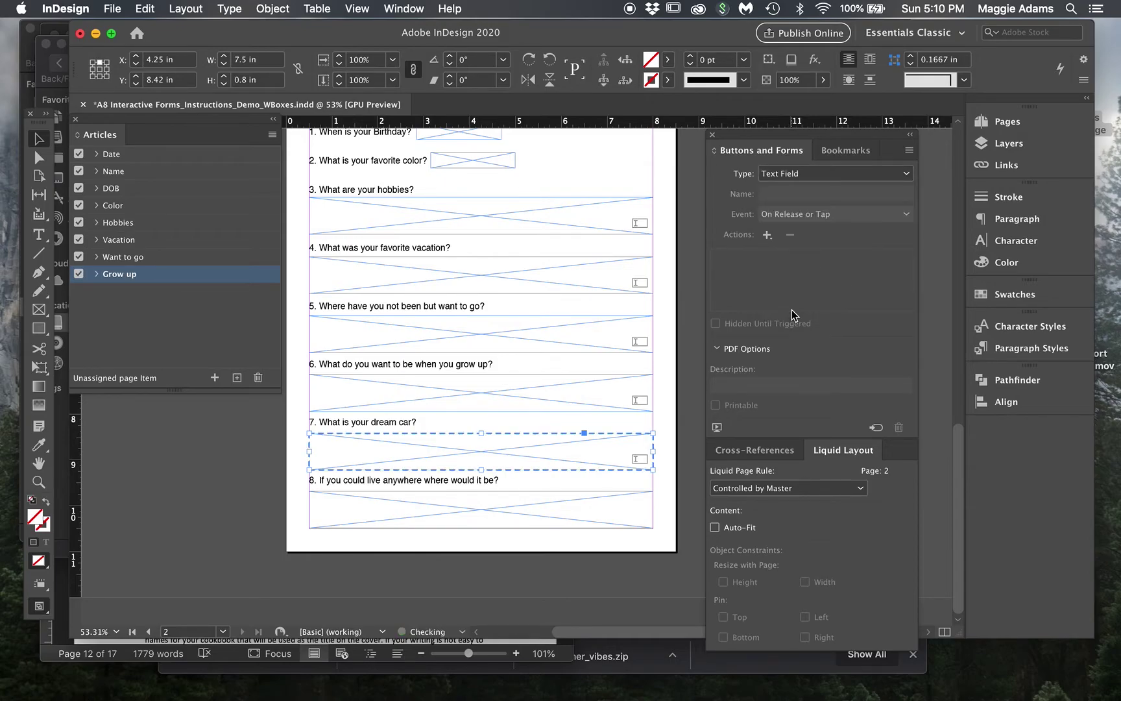
pyautogui.moveTo(345, 433); pyautogui.dragTo(180, 313)
pyautogui.write('F')
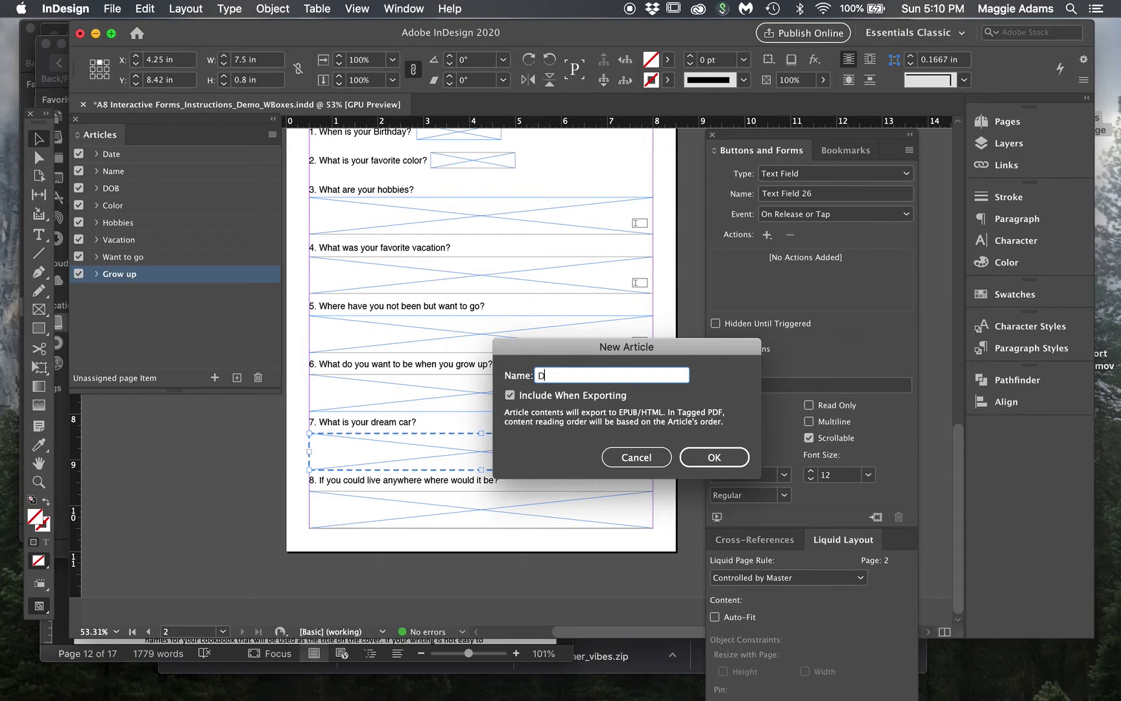
pyautogui.write('ream Car')
pyautogui.click(711, 457)
# - Make question 8's box a text field in a new 'Live' article
pyautogui.click(530, 511)
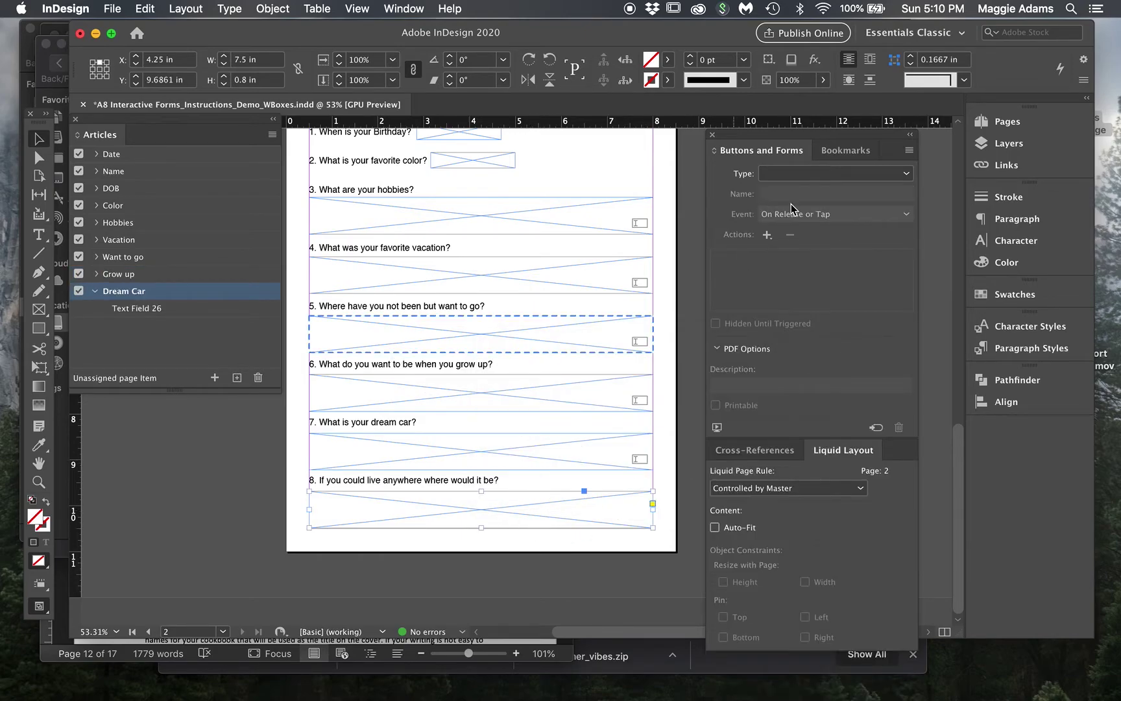
pyautogui.click(827, 173)
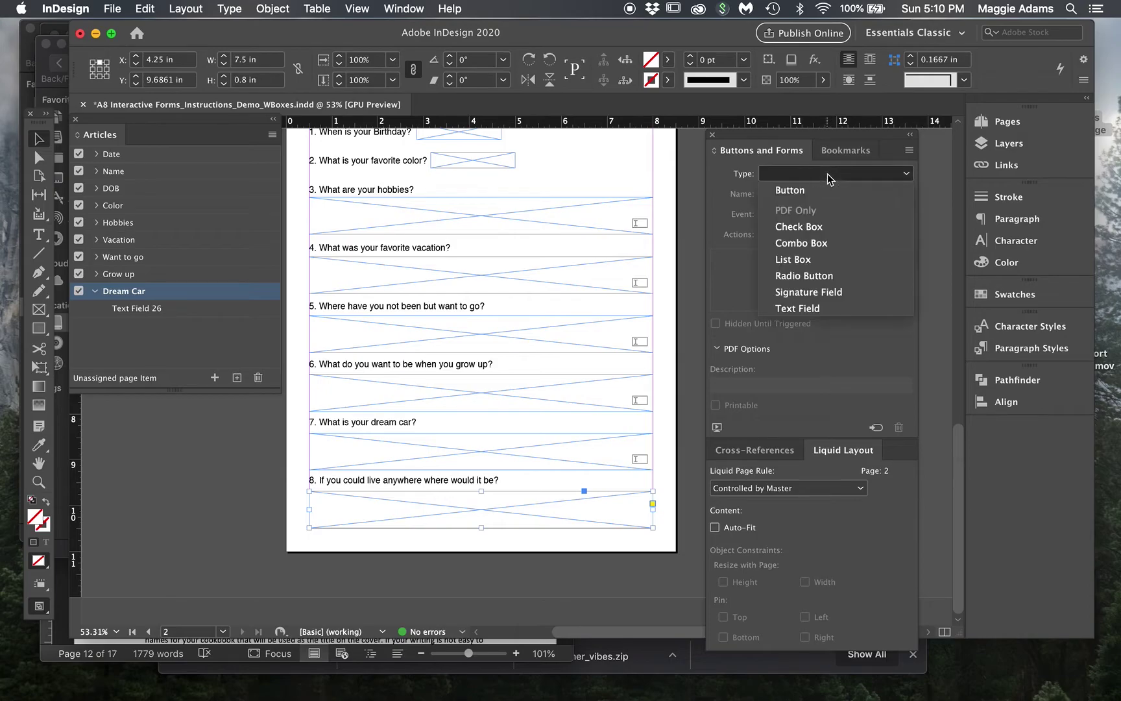
pyautogui.click(831, 309)
pyautogui.moveTo(362, 526); pyautogui.dragTo(174, 346)
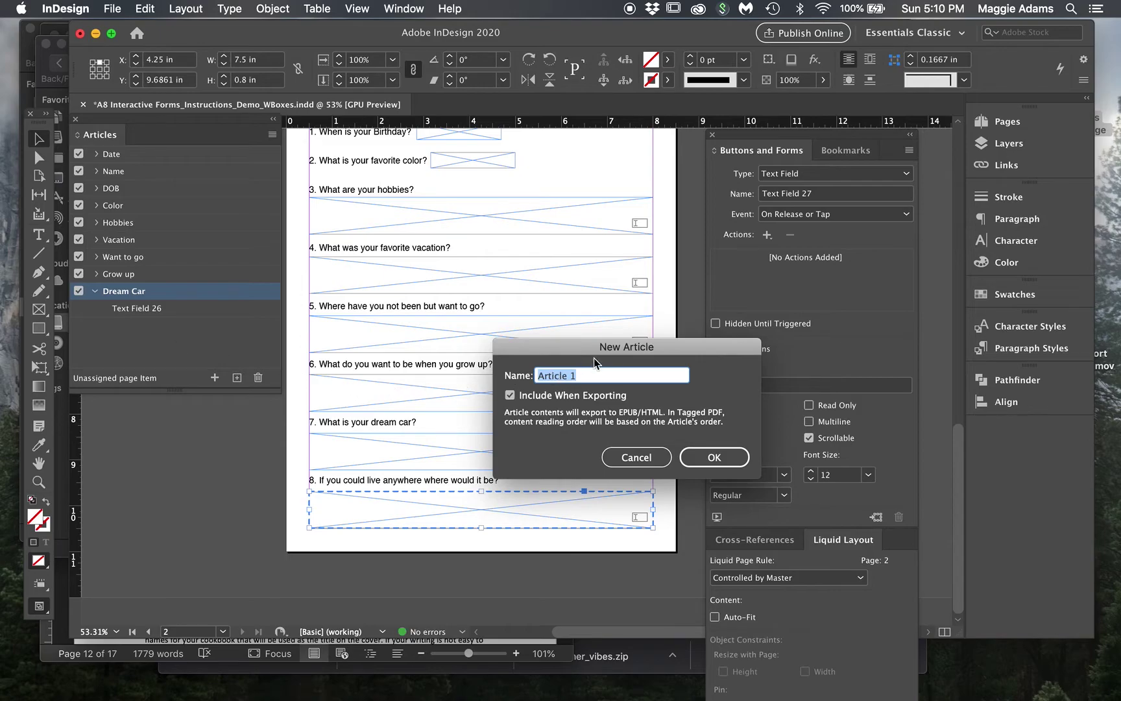
pyautogui.write('Live')
pyautogui.click(701, 458)
pyautogui.click(94, 327)
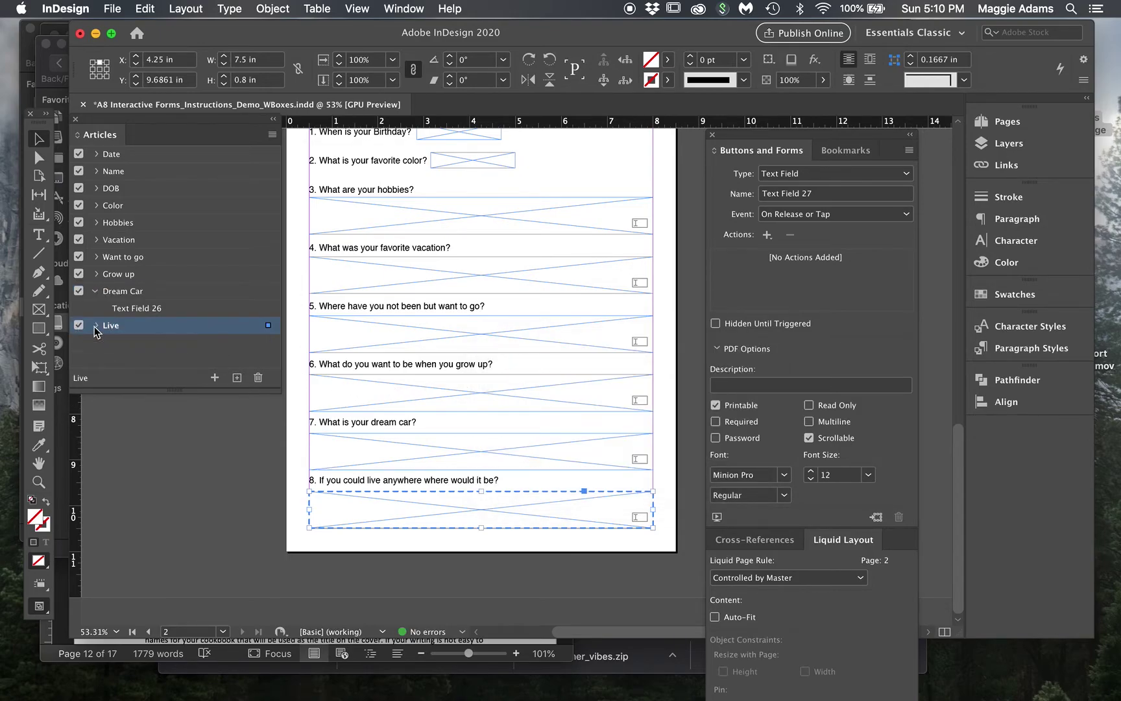
pyautogui.click(250, 534)
# - Check the question 8, 4, 3 and 2 fields plus the Birthday, Name and Date fields
pyautogui.click(621, 513)
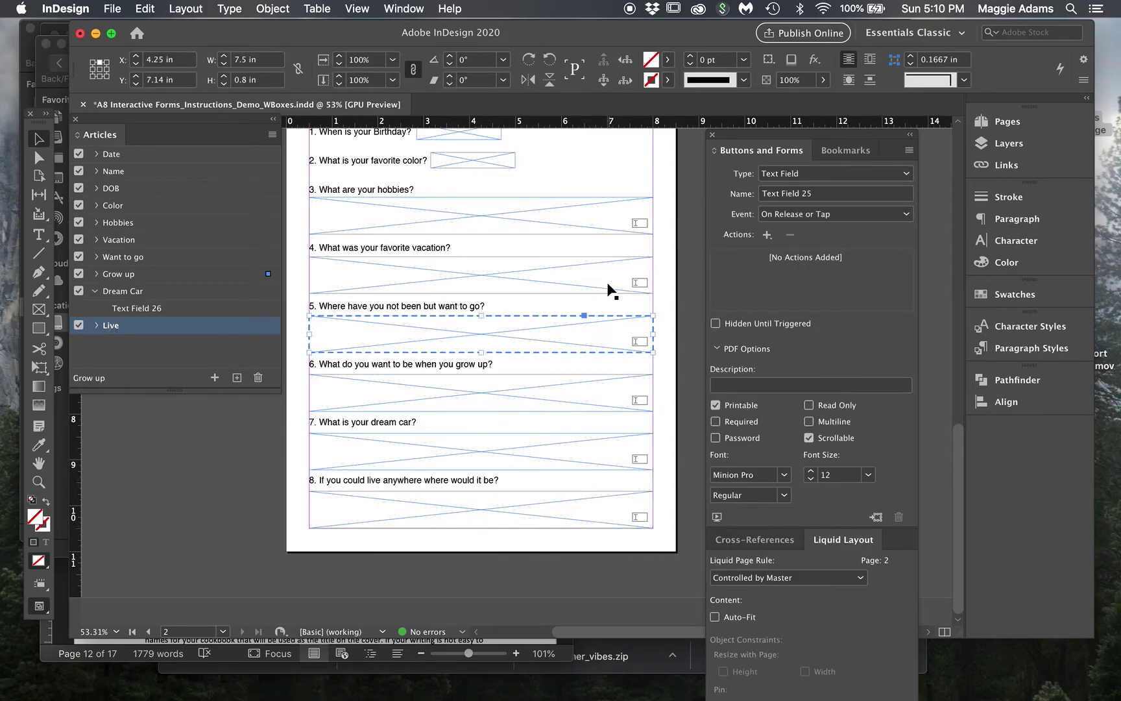
pyautogui.click(602, 252)
pyautogui.click(600, 218)
pyautogui.scroll(3, 603, 221)
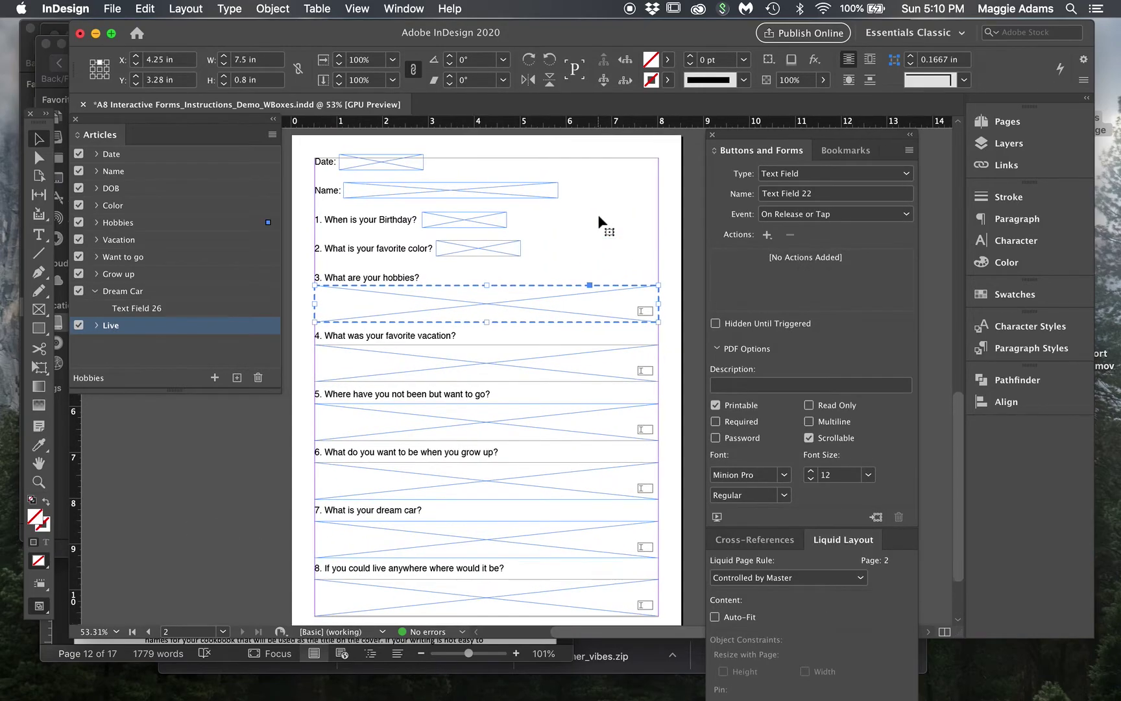
pyautogui.click(501, 247)
pyautogui.click(493, 221)
pyautogui.click(494, 194)
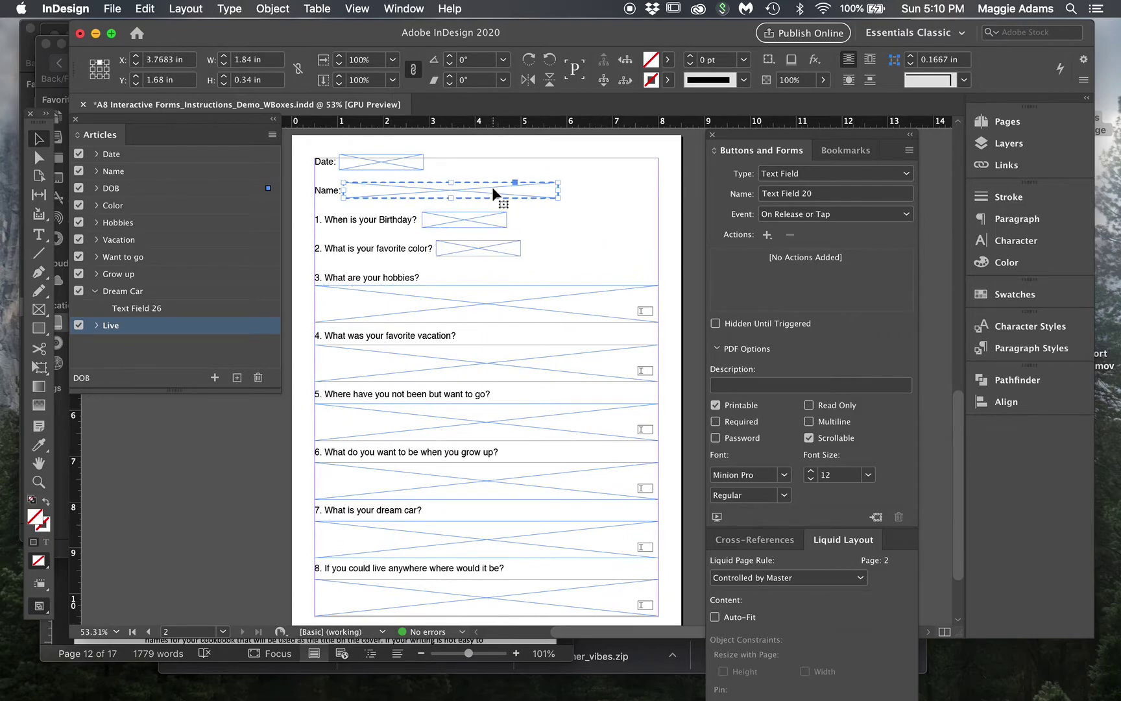
pyautogui.click(400, 166)
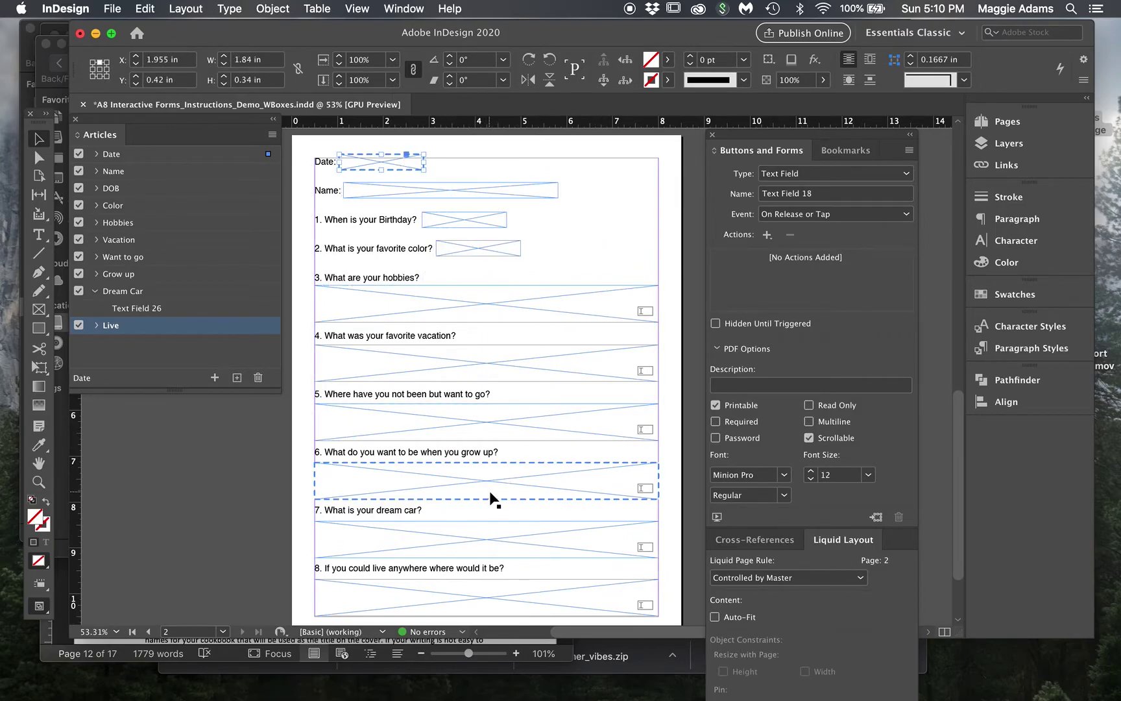
# - Widen the favorite color answer field to 2.98 in
pyautogui.click(509, 253)
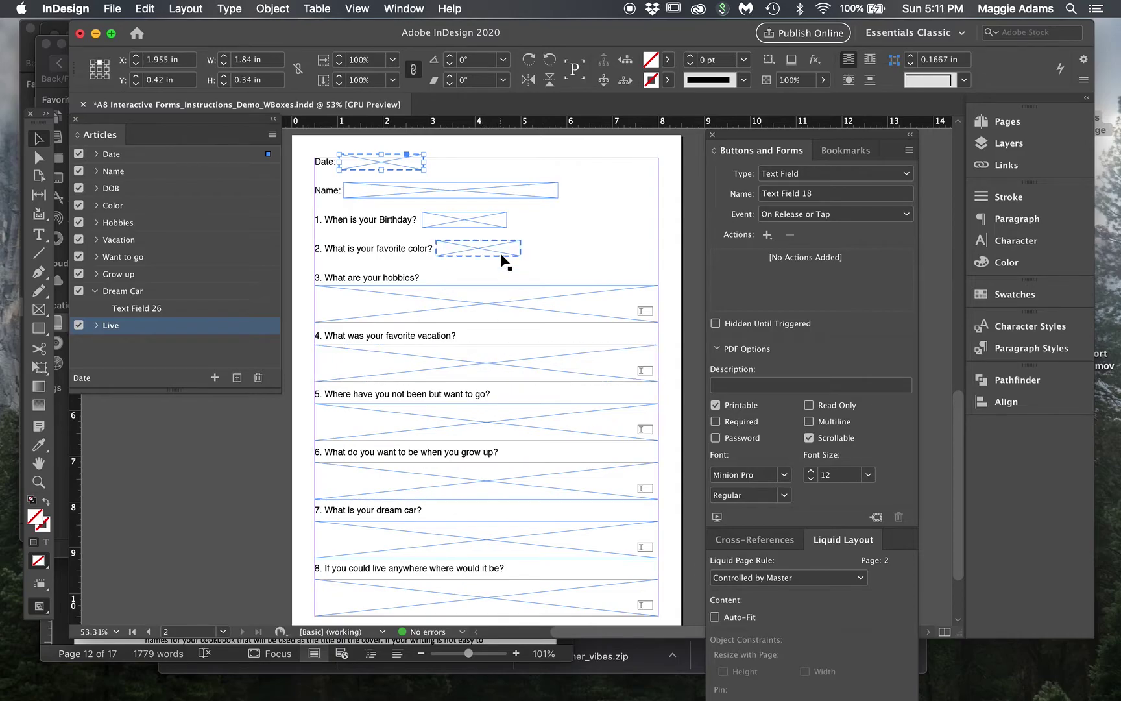
pyautogui.moveTo(522, 247); pyautogui.dragTo(573, 248)
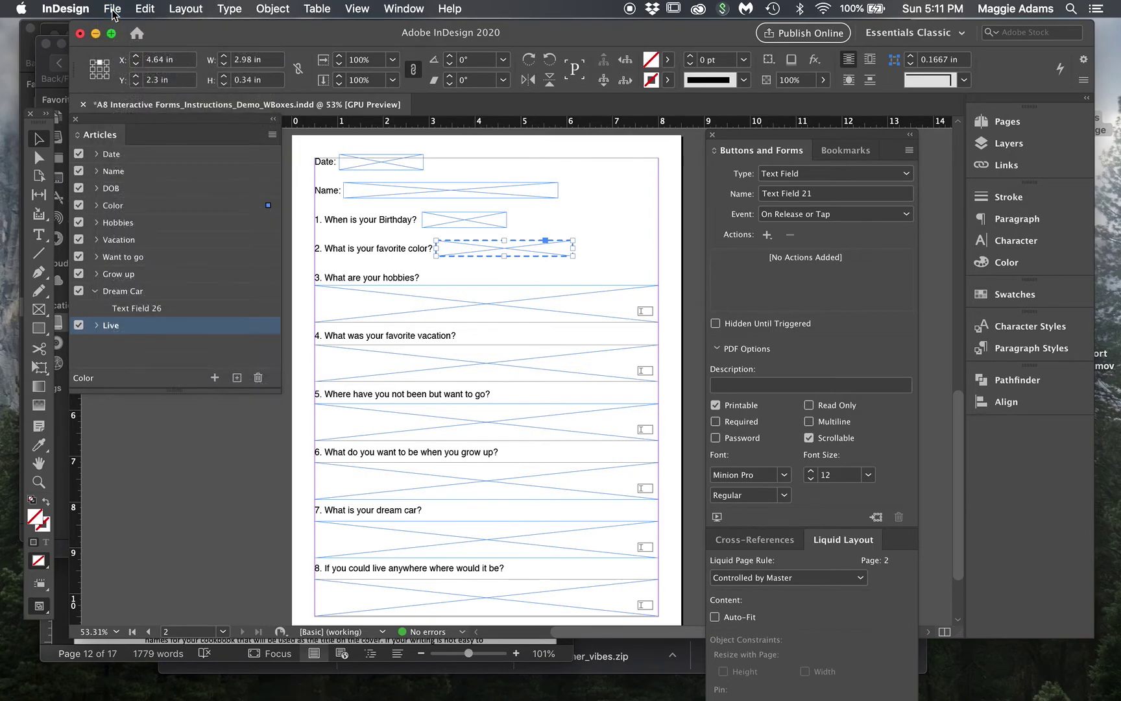
pyautogui.click(113, 10)
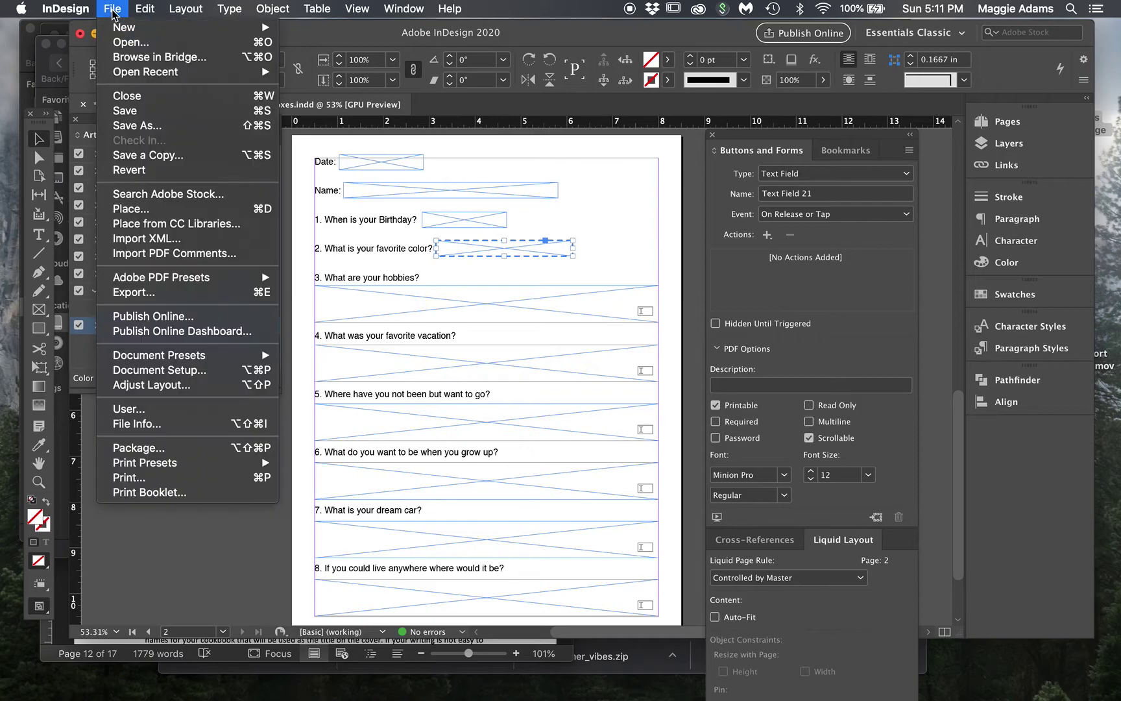
# - Save a copy as 'A8 Interactive Forms_Instructions_Demo_Done' in the Assignments folder
pyautogui.click(142, 128)
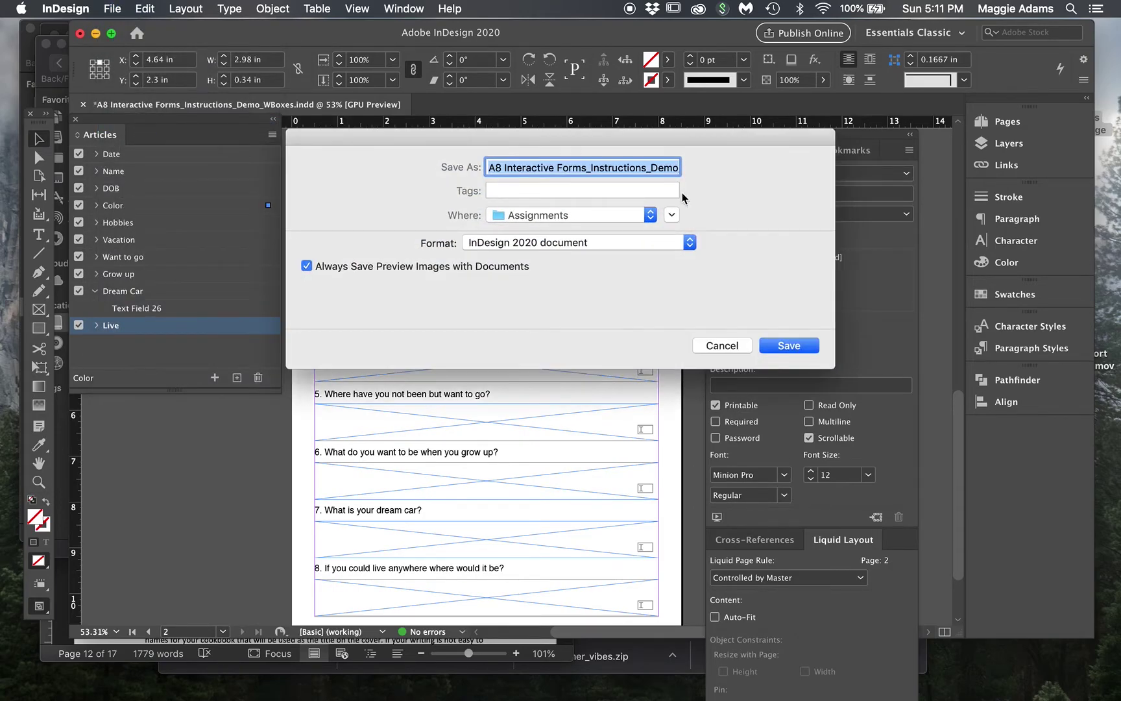
pyautogui.click(653, 163)
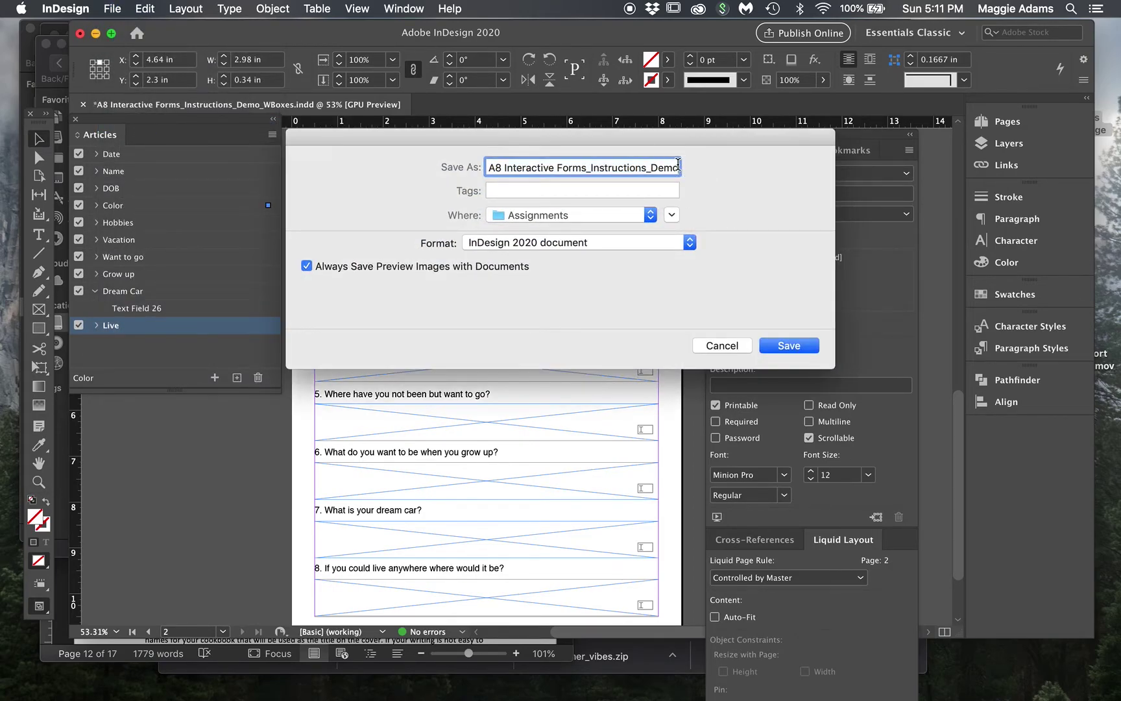
pyautogui.write('Done_WBo')
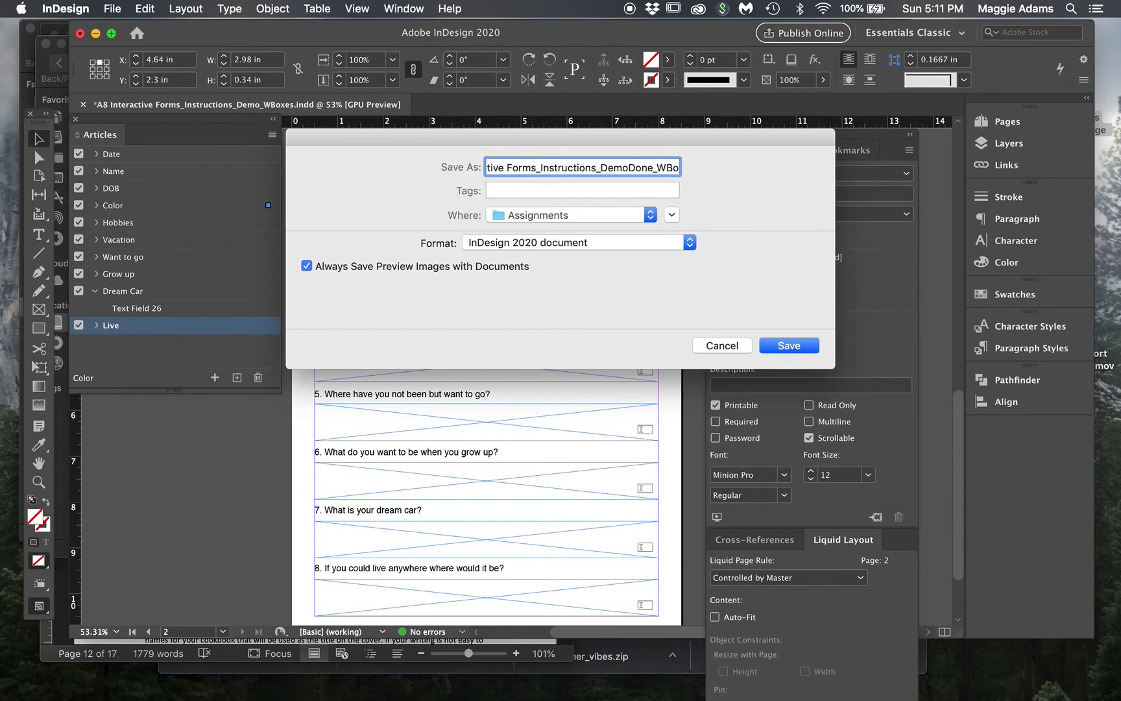
pyautogui.press('BackSpace')
pyautogui.press('BackSpace')
pyautogui.press('BackSpace')
pyautogui.press('BackSpace')
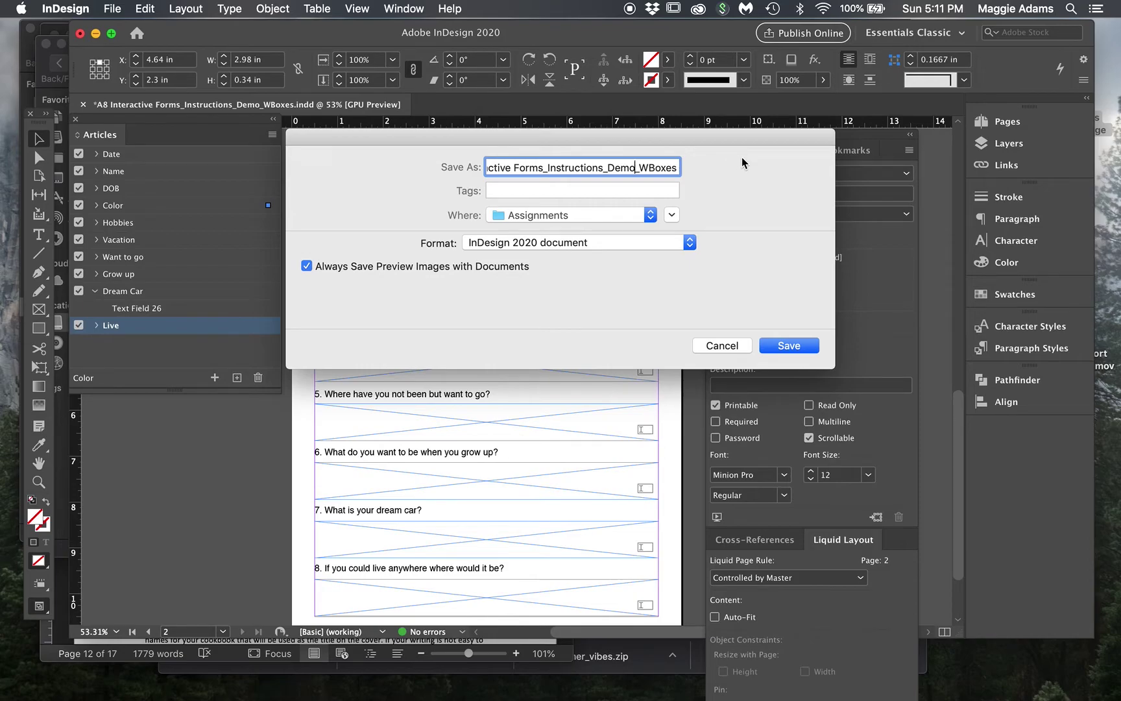
pyautogui.click(679, 167)
pyautogui.press('BackSpace')
pyautogui.press('BackSpace')
pyautogui.press('BackSpace')
pyautogui.press('BackSpace')
pyautogui.press('BackSpace')
pyautogui.press('BackSpace')
pyautogui.press('BackSpace')
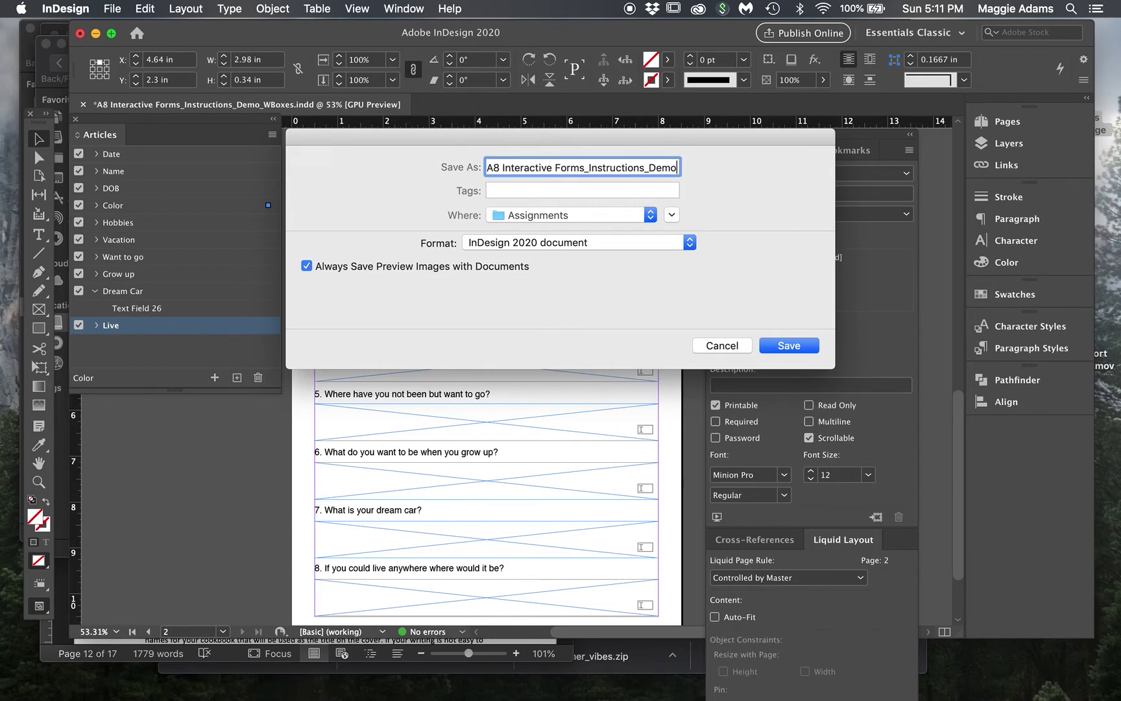
pyautogui.write('_Done')
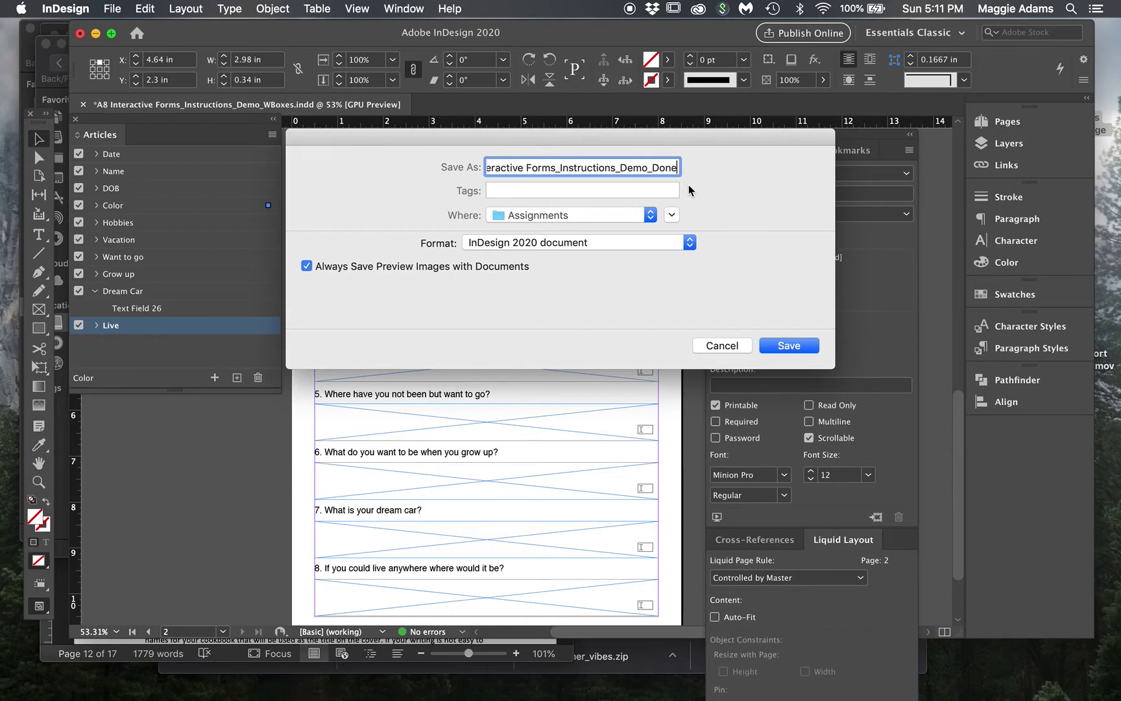
pyautogui.click(613, 221)
pyautogui.click(545, 220)
pyautogui.click(790, 347)
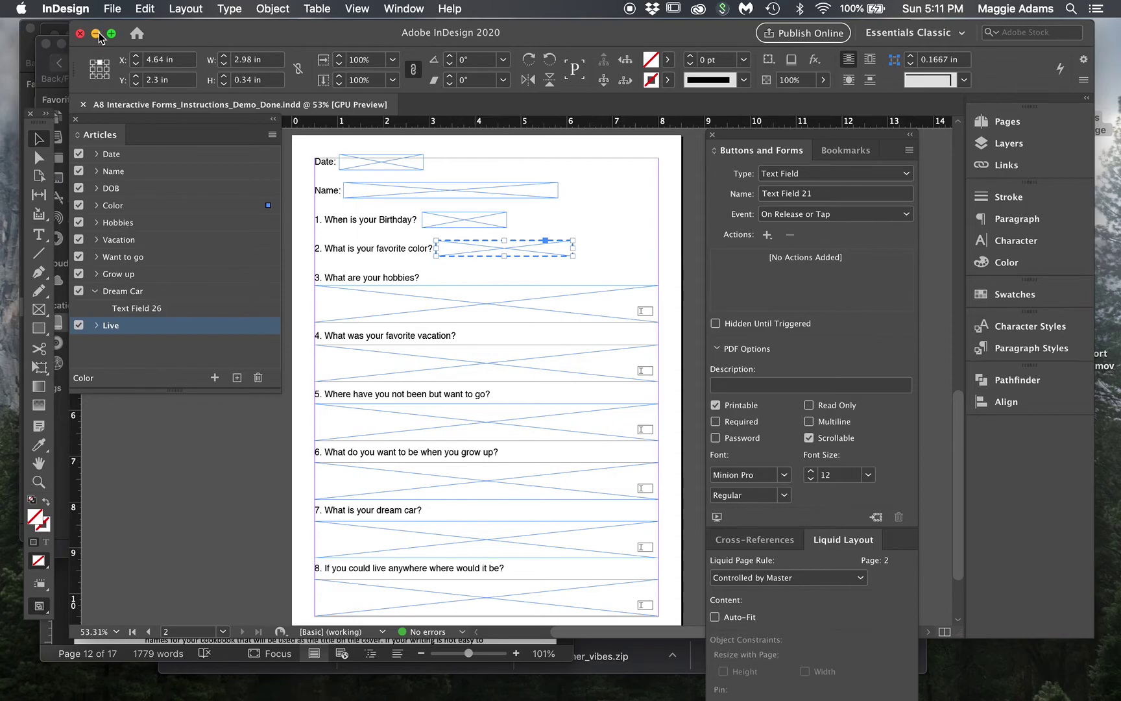
pyautogui.press('super+e')
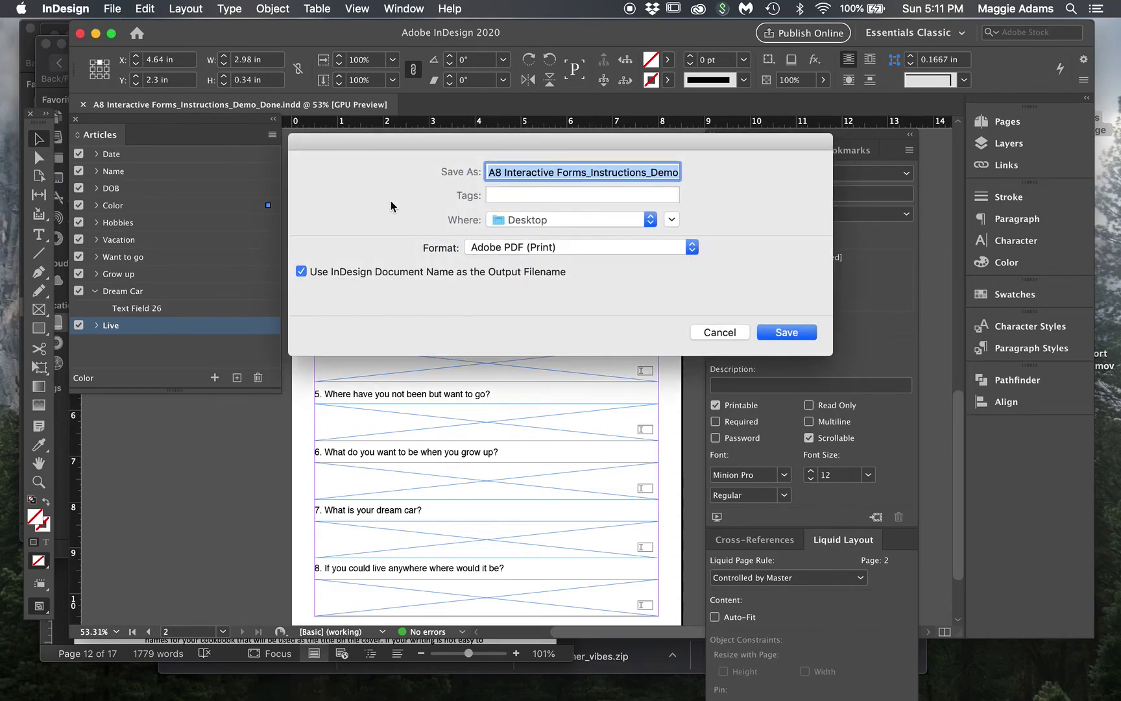
# - Export the document in Adobe PDF (Interactive) format with the default export options
pyautogui.click(584, 249)
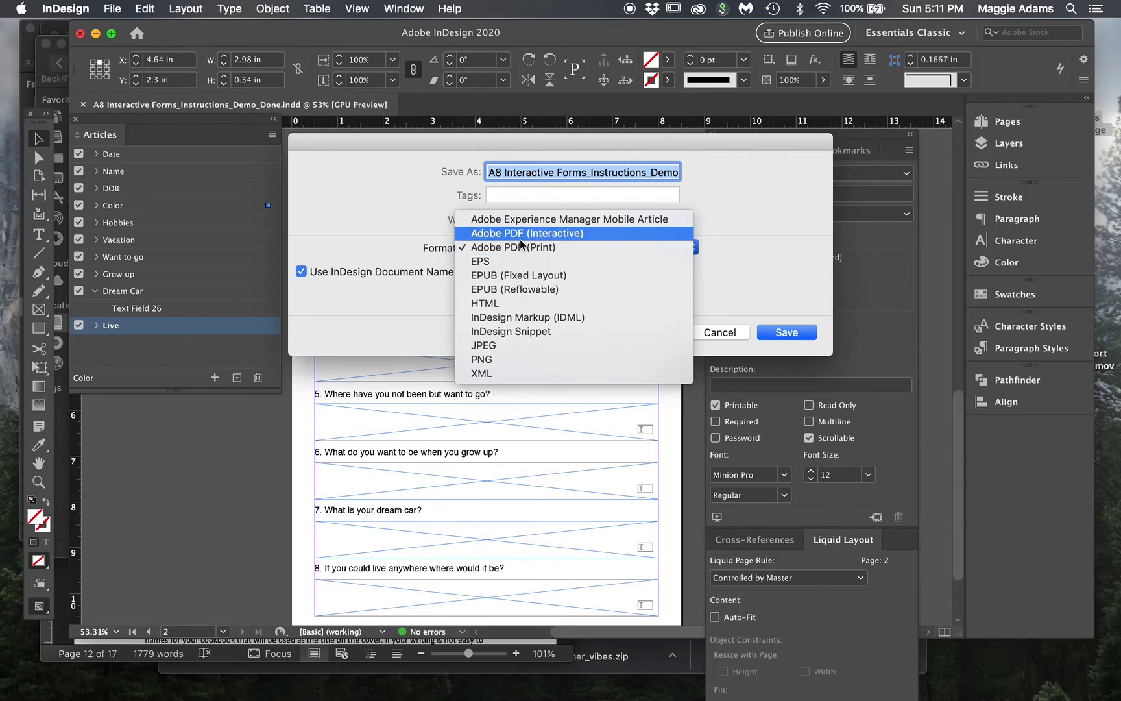
pyautogui.click(548, 233)
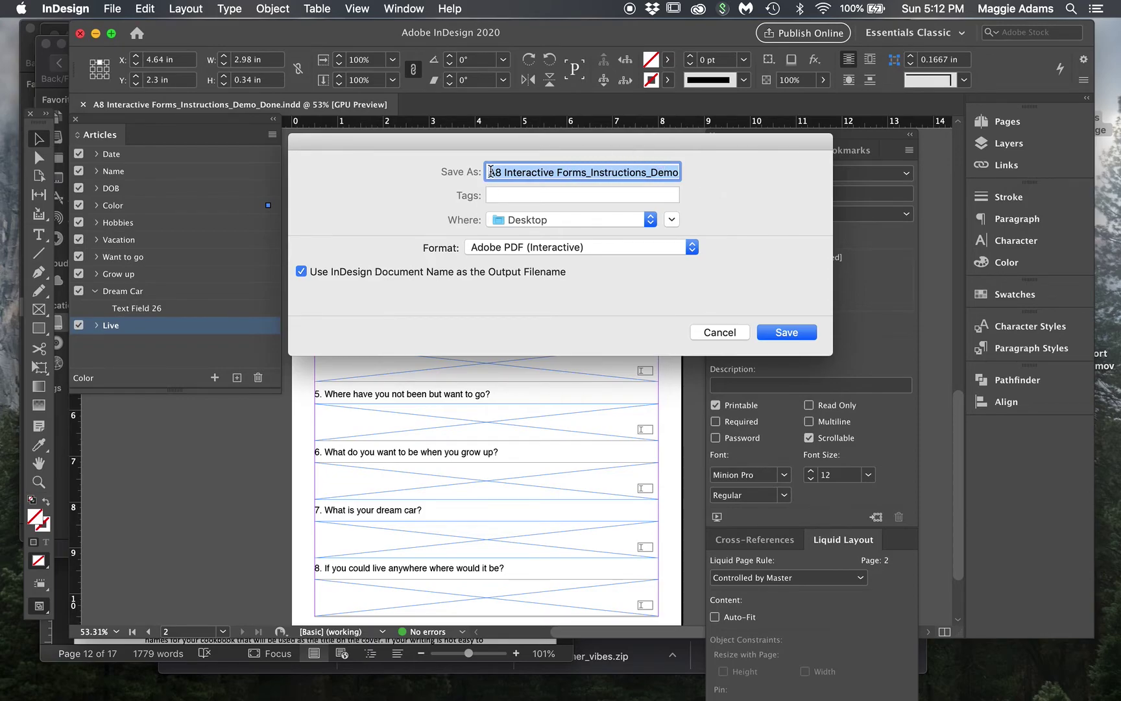
pyautogui.click(809, 338)
pyautogui.click(805, 338)
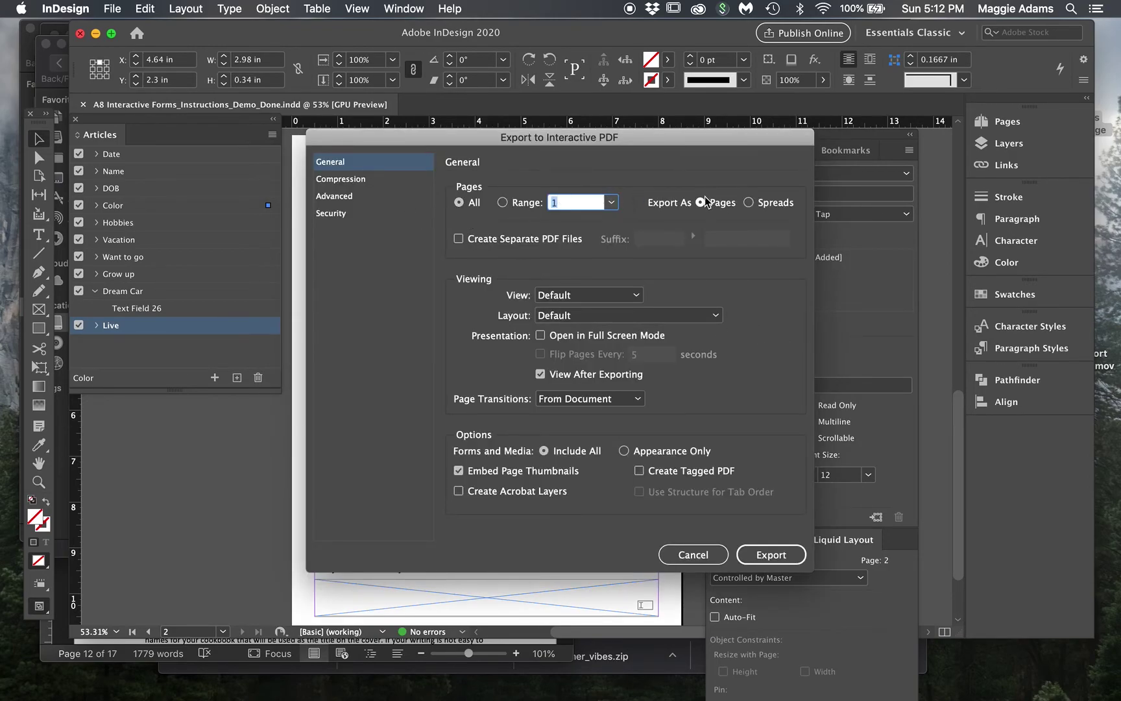
pyautogui.click(776, 556)
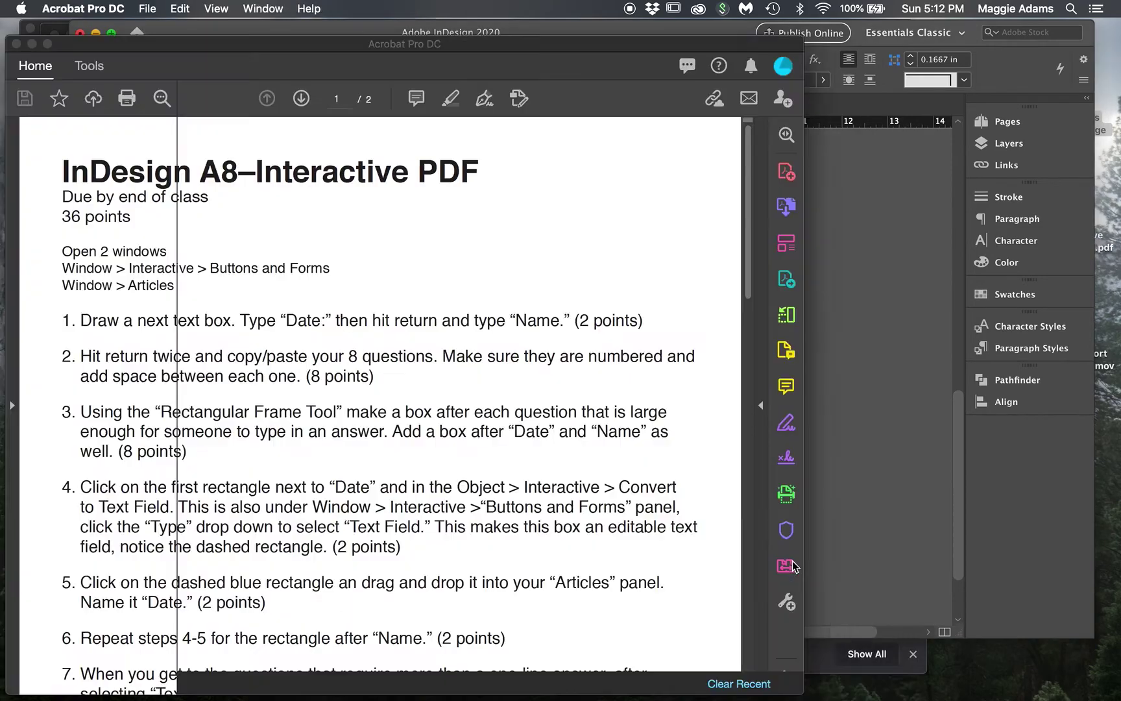
# - Minimize InDesign, open the exported PDF from the desktop in Acrobat, and bring page 2 into view
pyautogui.click(31, 44)
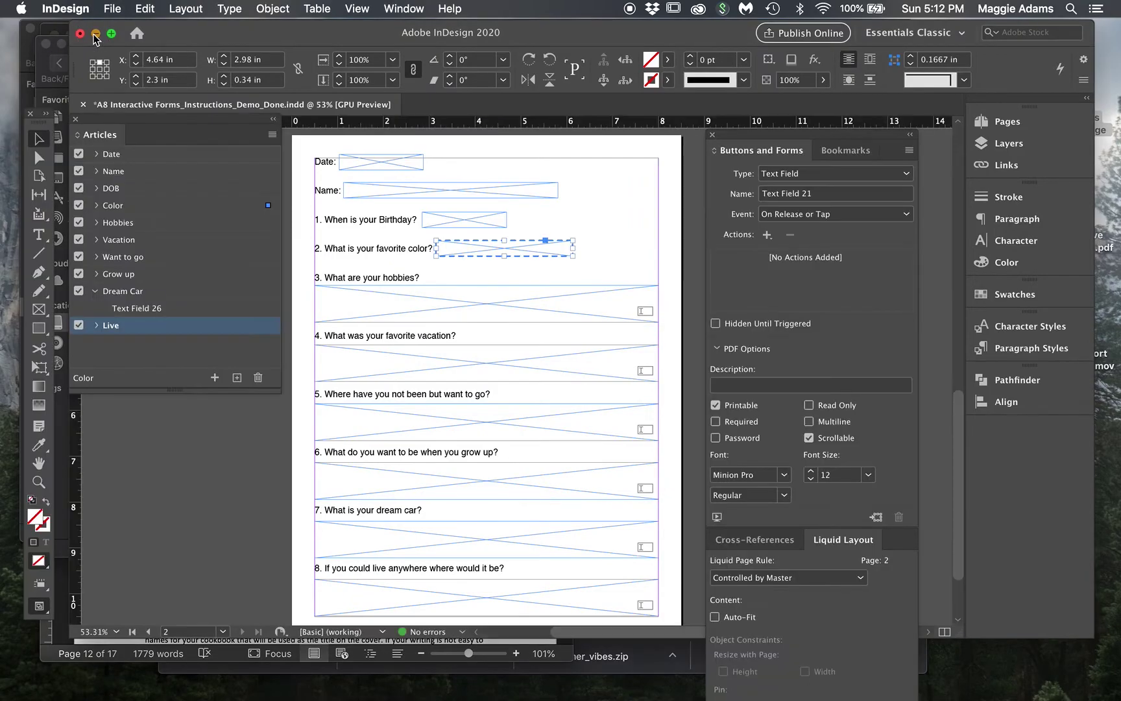
pyautogui.click(95, 34)
pyautogui.click(479, 298)
pyautogui.click(479, 299)
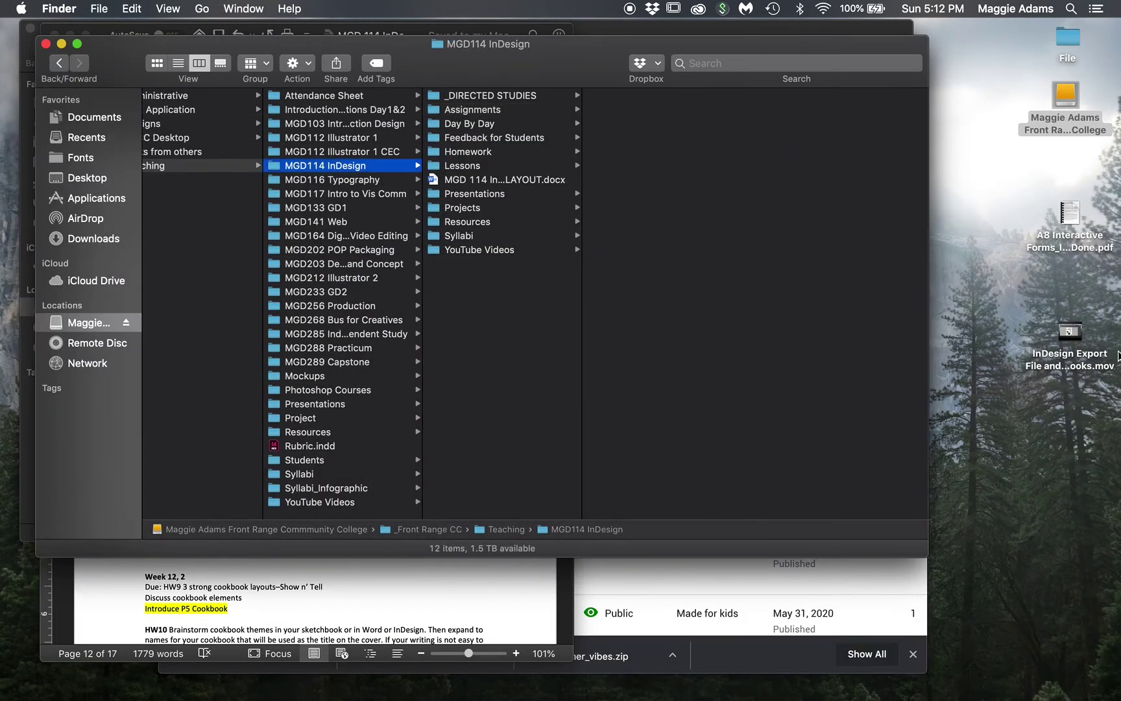
pyautogui.doubleClick(1071, 213)
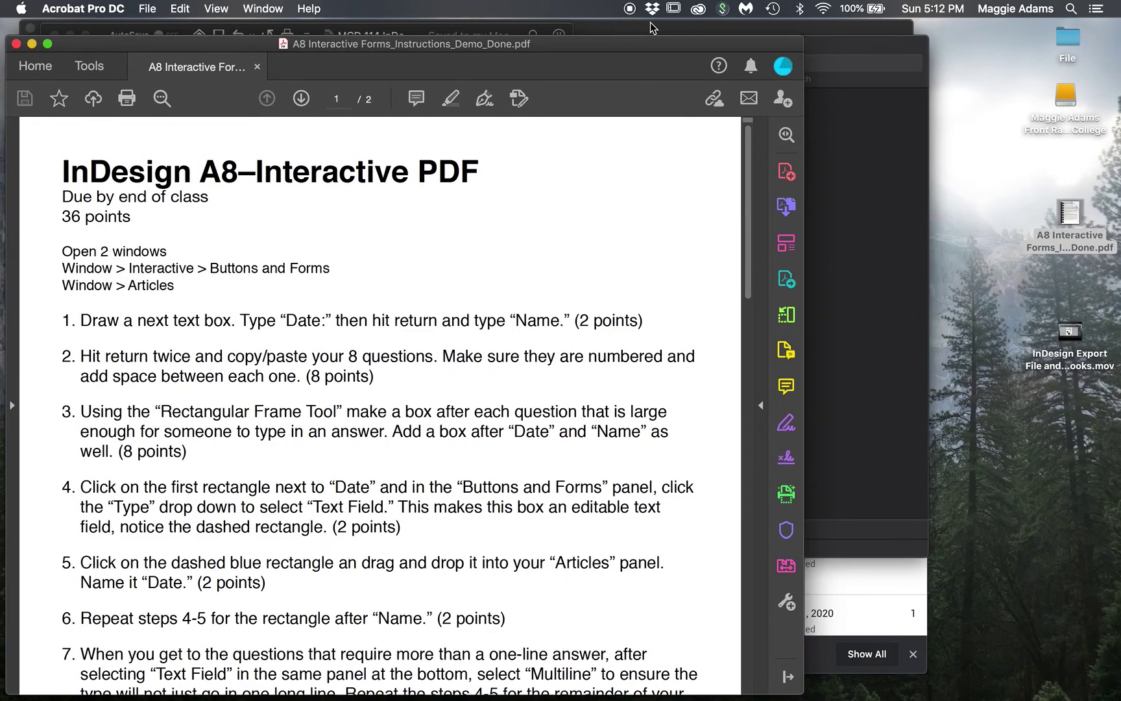
pyautogui.moveTo(662, 45); pyautogui.dragTo(757, 45)
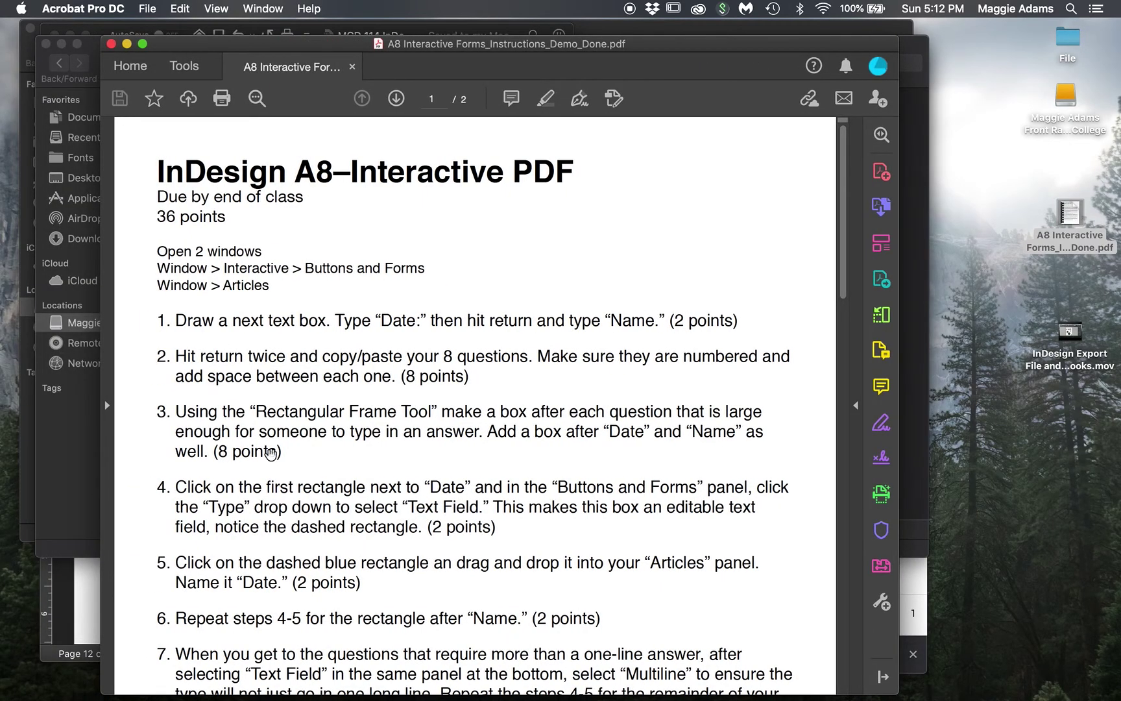
pyautogui.scroll(-10, 271, 452)
pyautogui.scroll(5, 270, 452)
pyautogui.scroll(-3, 270, 452)
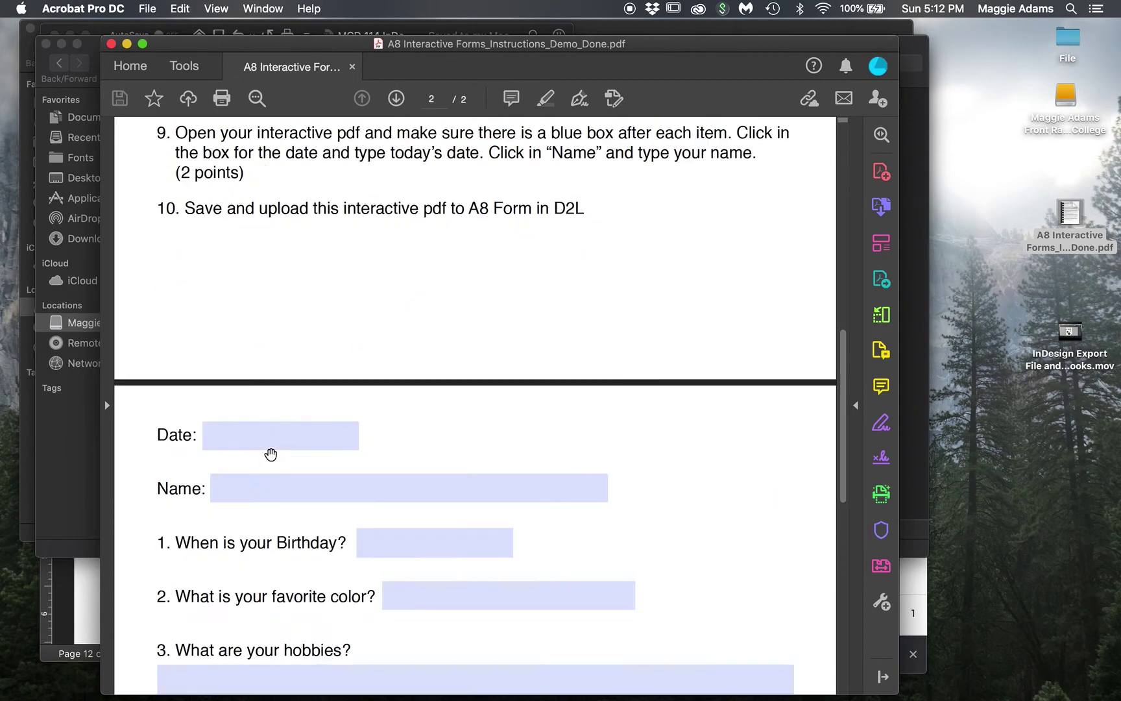
pyautogui.scroll(-5, 271, 454)
pyautogui.scroll(2, 271, 454)
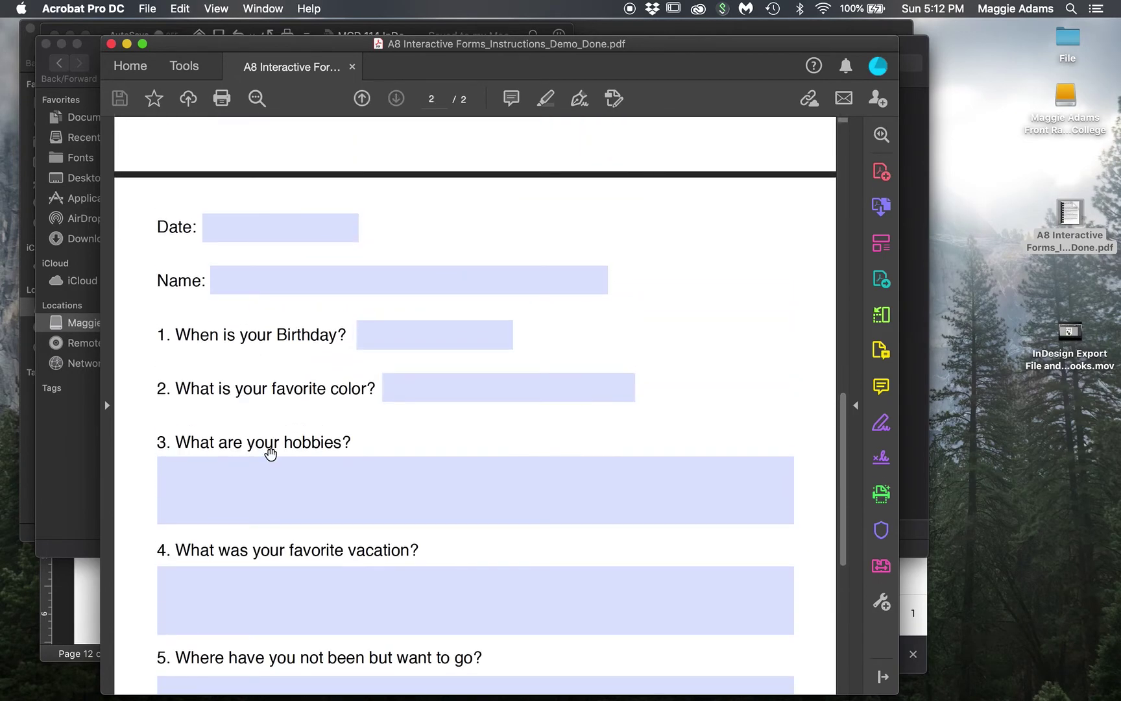
pyautogui.click(251, 231)
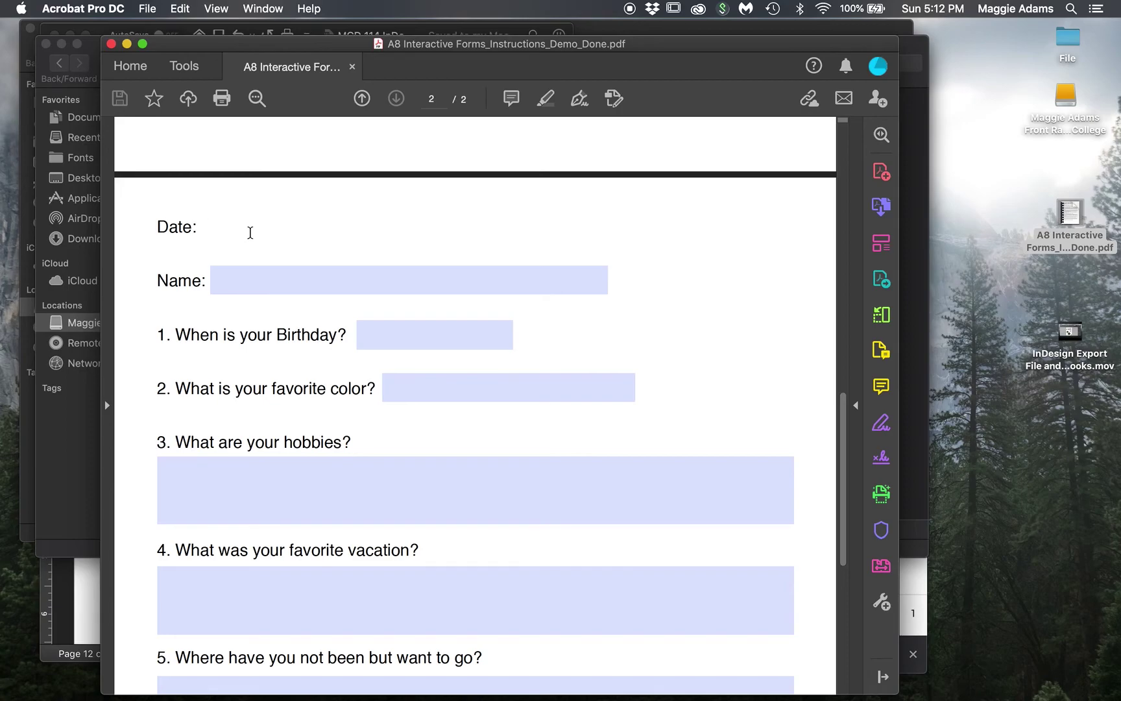
# - Enter May 31, 2020 in the Date field and the student's full name in the Name field
pyautogui.write('May 31, 2020')
pyautogui.click(265, 281)
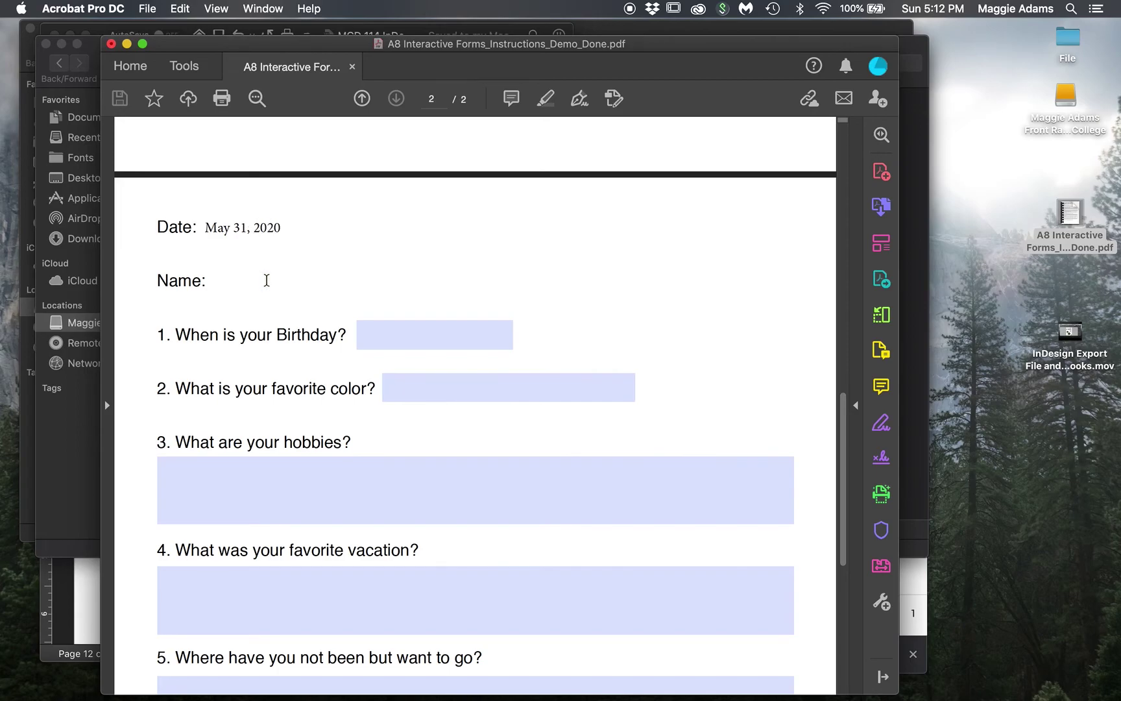
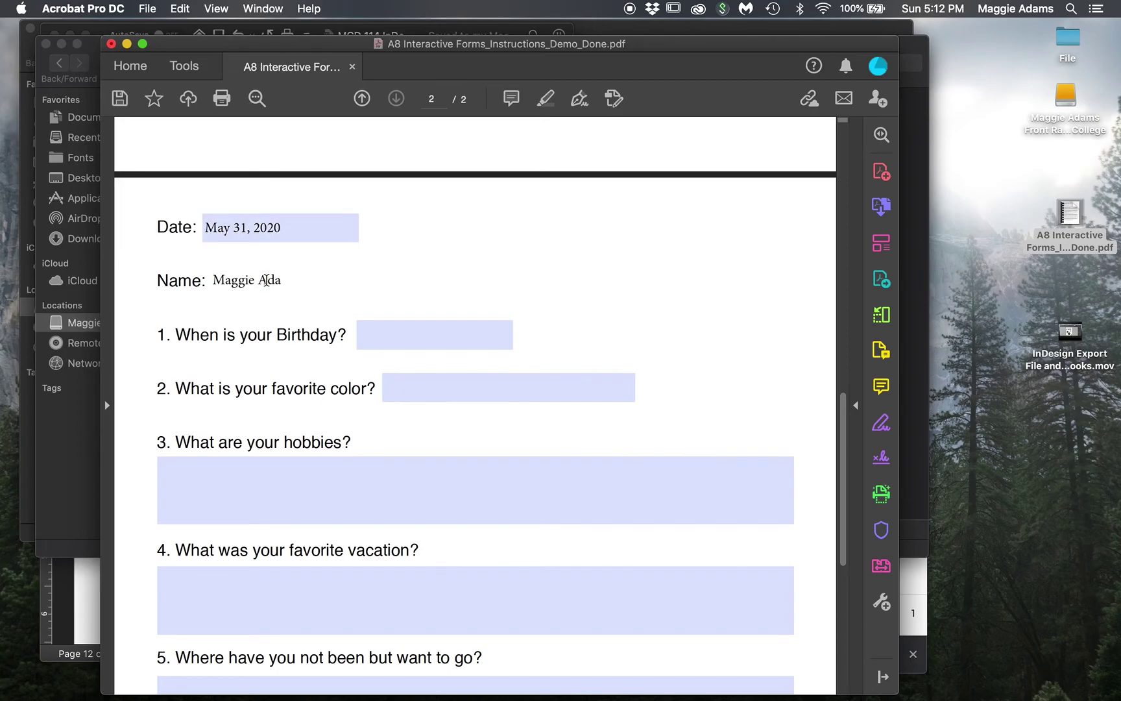
# - Scroll through the form, confirming the Birthday field accepts input
pyautogui.scroll(-3, 374, 295)
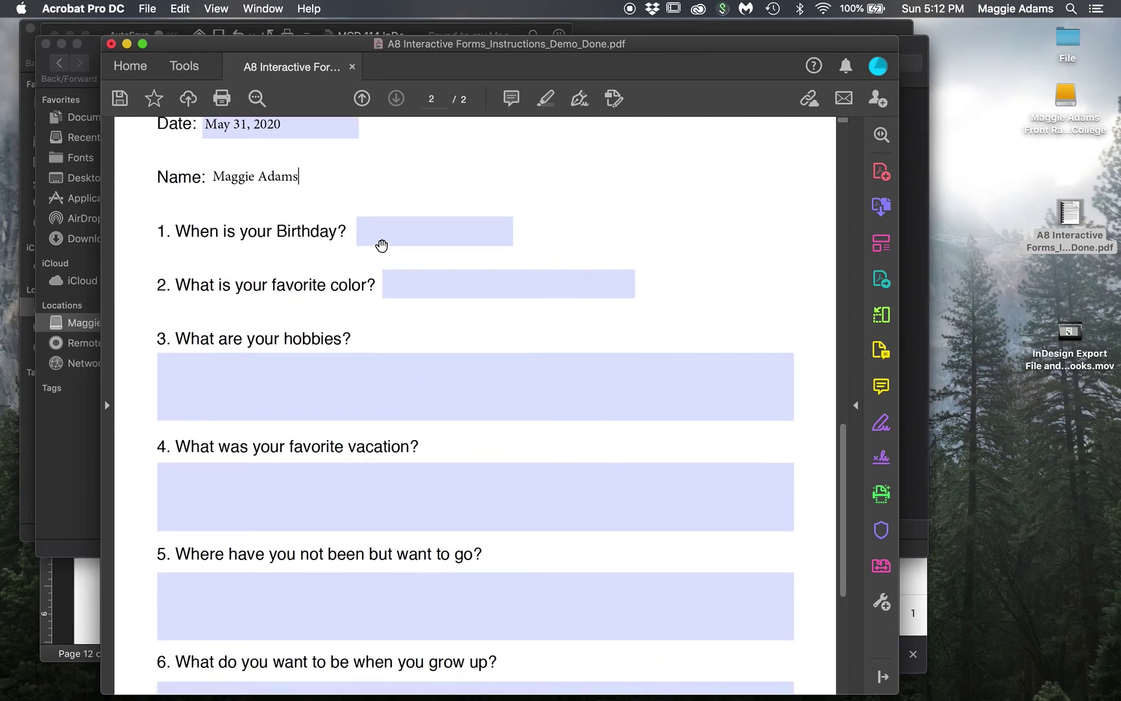
pyautogui.click(382, 235)
pyautogui.click(375, 210)
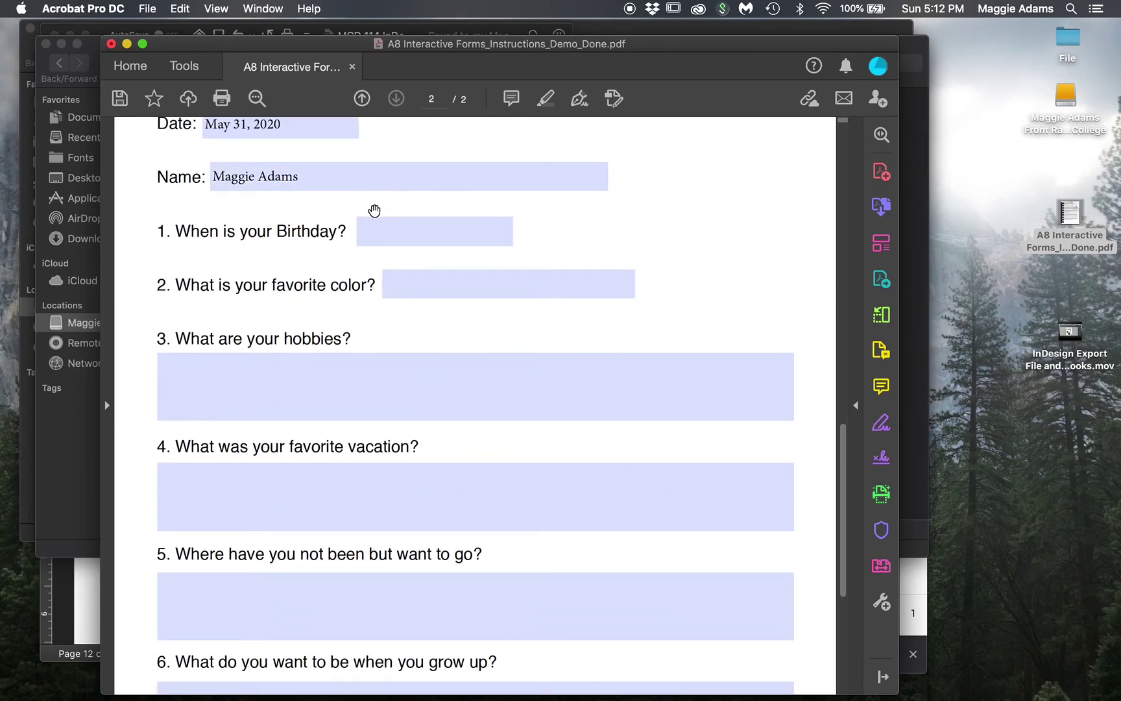
pyautogui.scroll(-10, 374, 210)
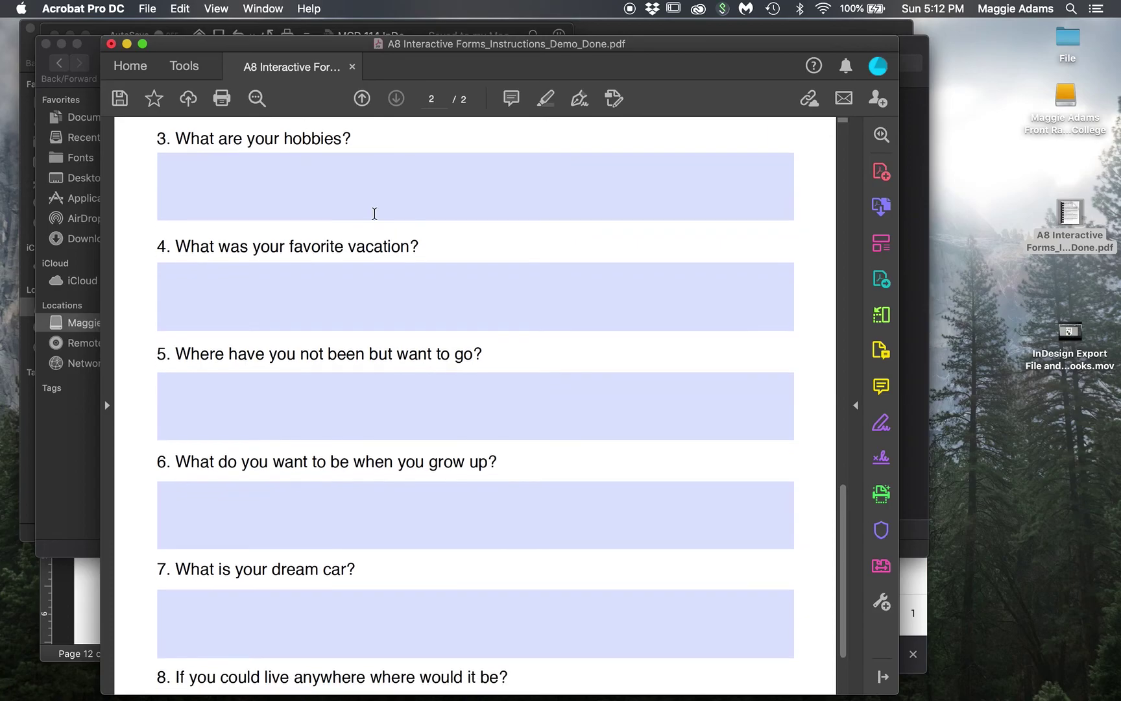
pyautogui.scroll(6, 374, 214)
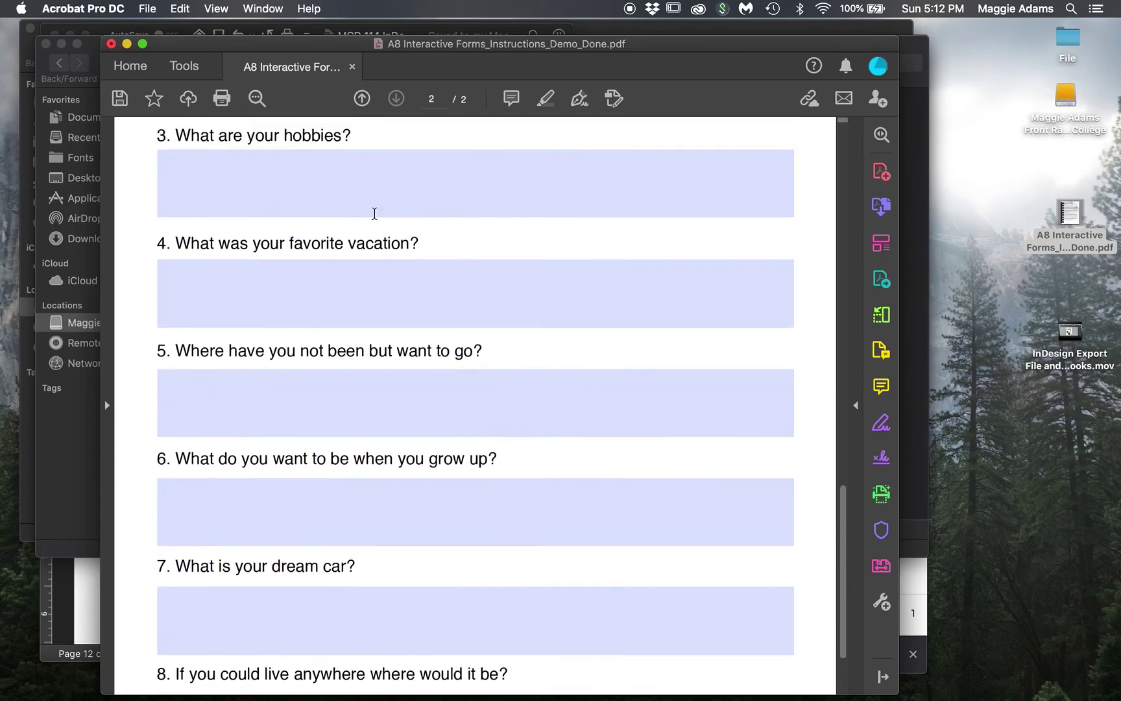
pyautogui.scroll(3, 374, 213)
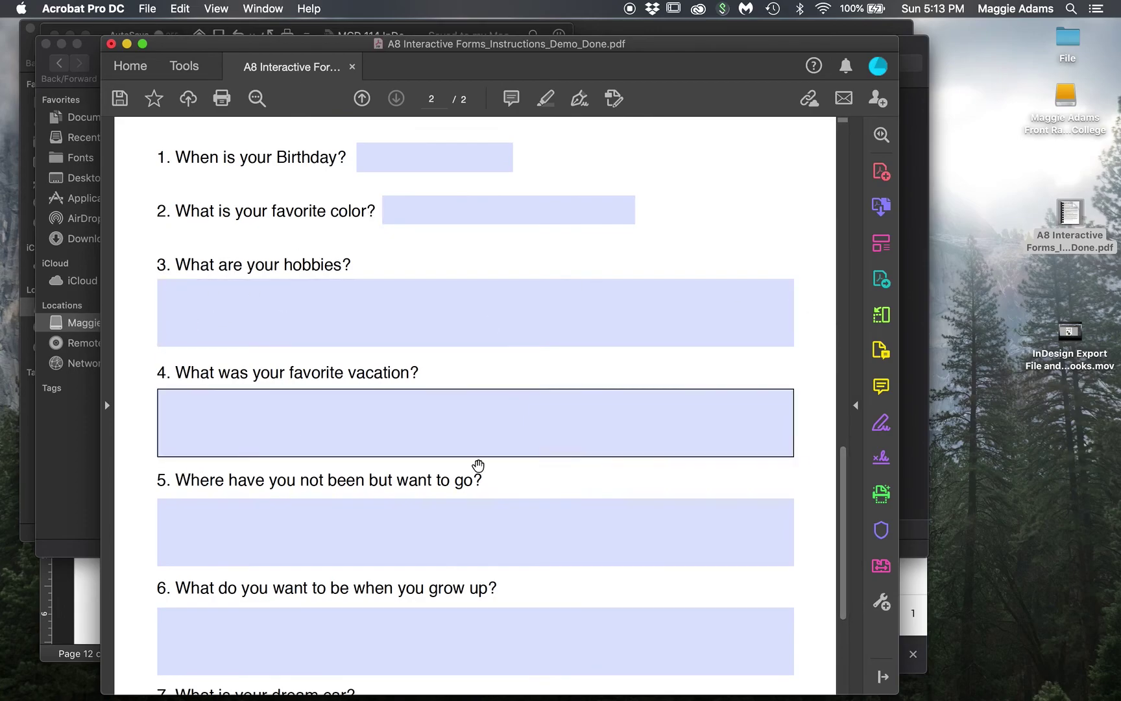
pyautogui.scroll(-4, 542, 593)
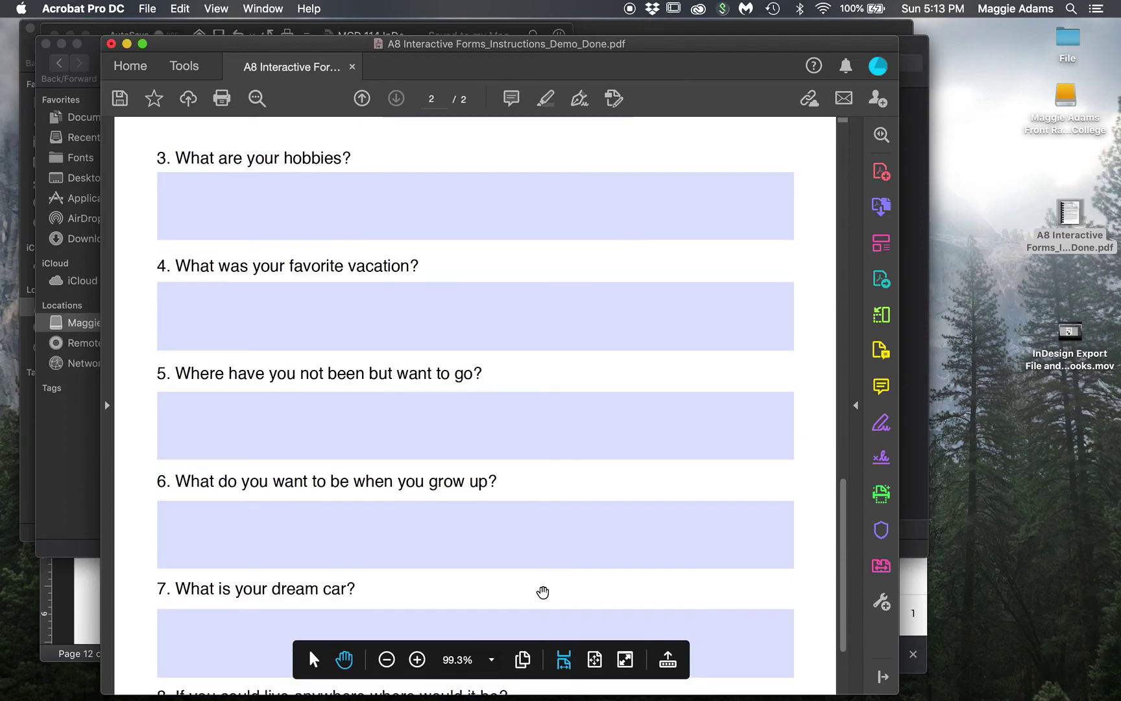
pyautogui.scroll(-4, 539, 608)
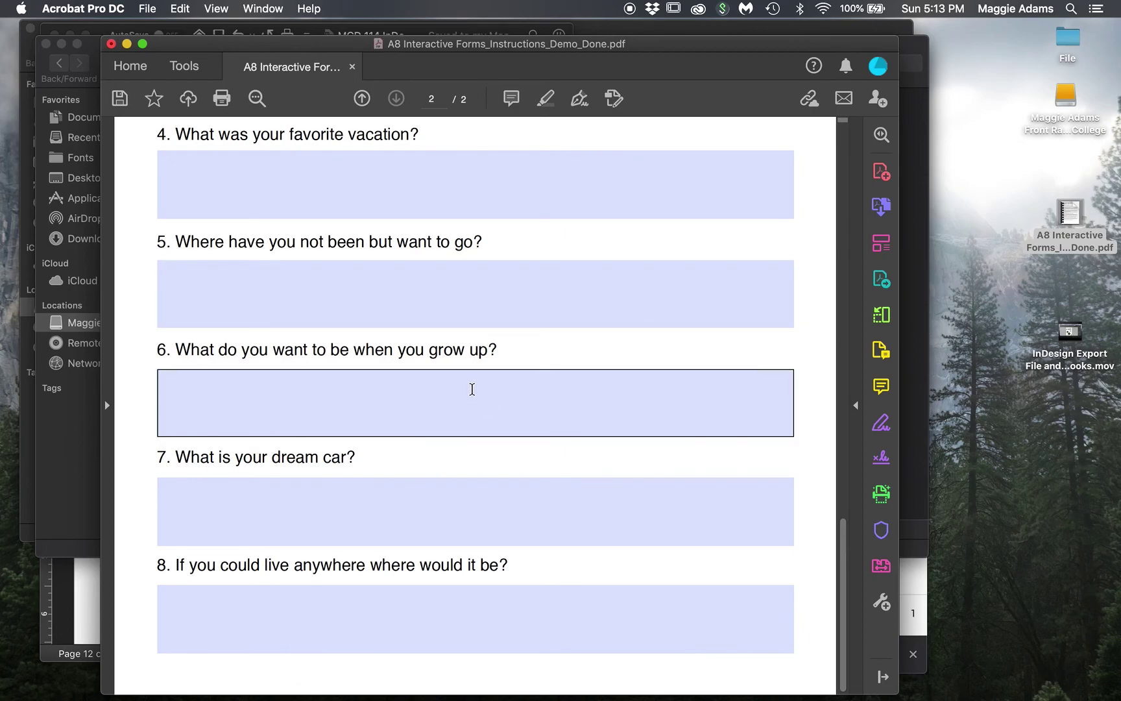
pyautogui.scroll(10, 472, 389)
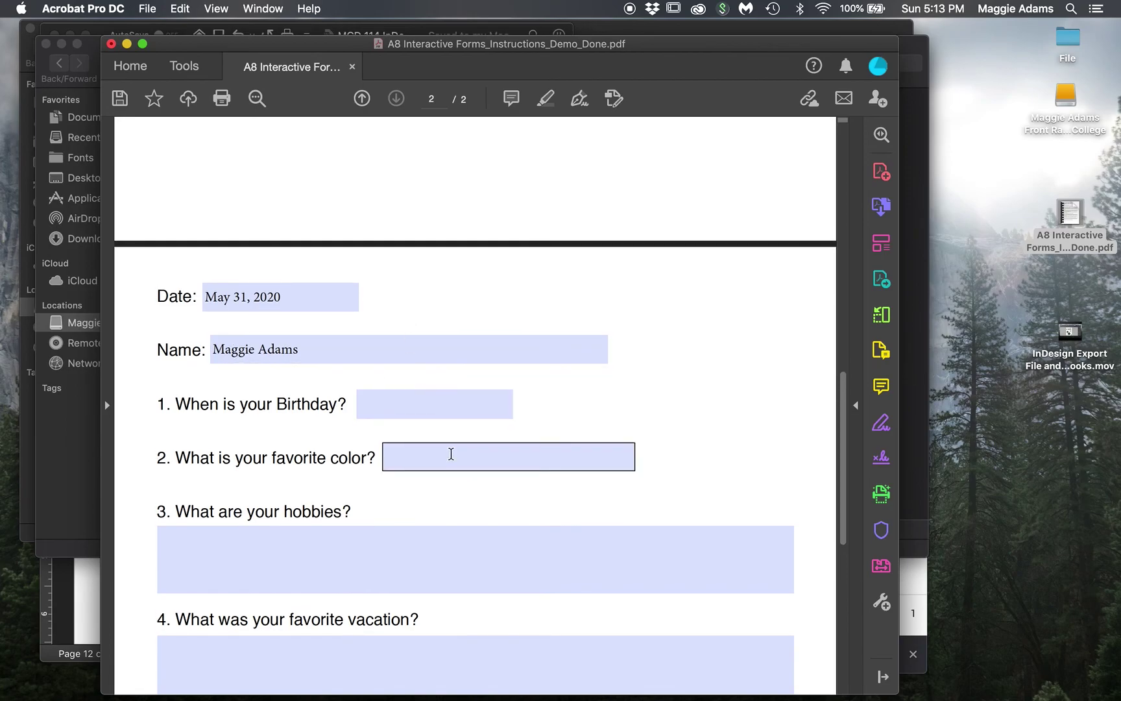
pyautogui.scroll(-3, 450, 448)
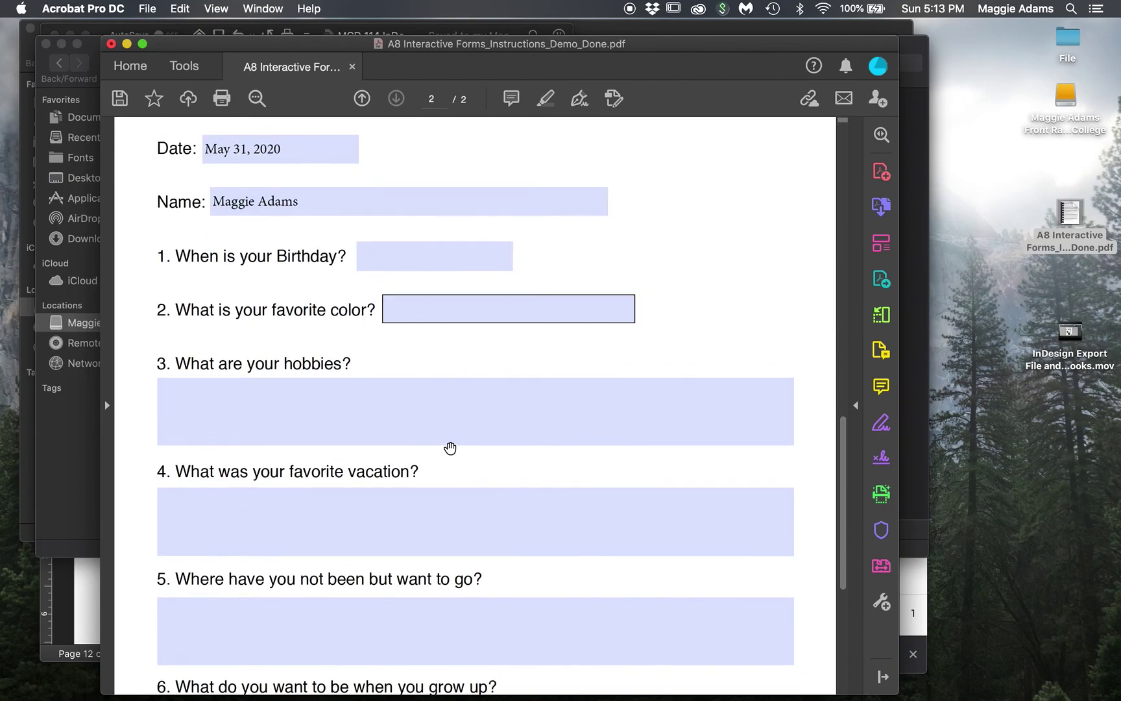